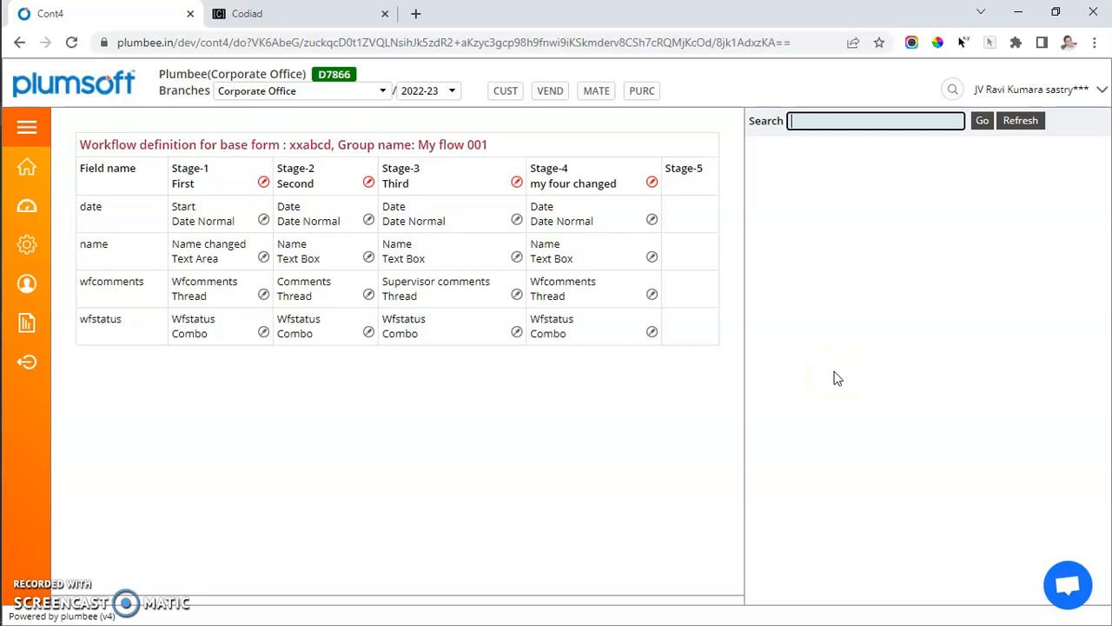
# Search the page forms for "build" and for "dummy", and open the Xxdummy1103 record list.
pyautogui.write('build')
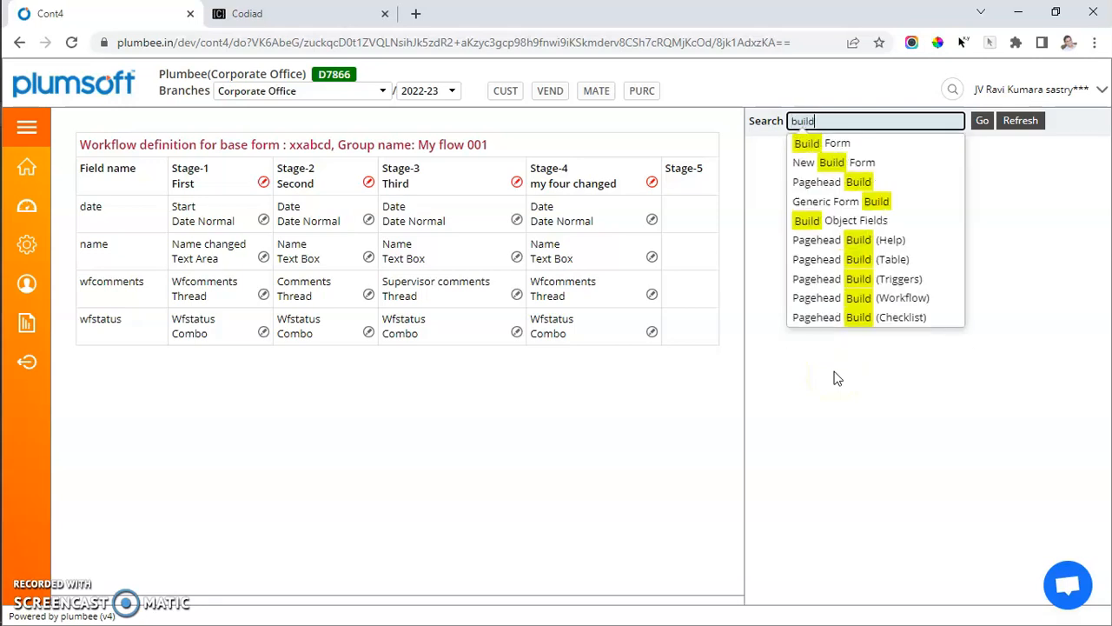
pyautogui.press('Return')
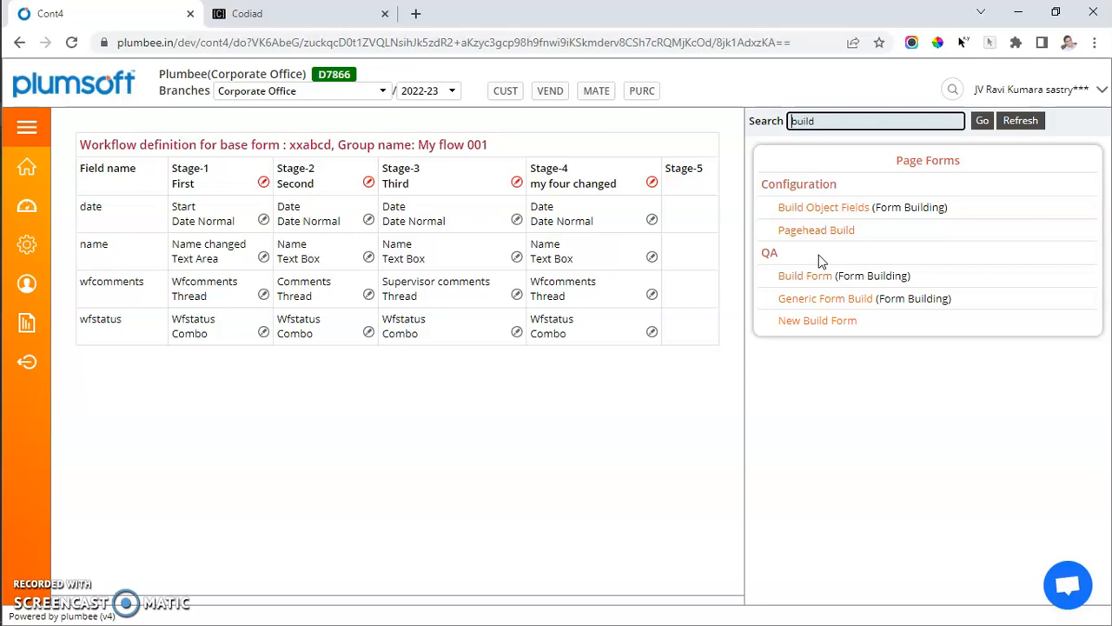
pyautogui.moveTo(834, 119); pyautogui.dragTo(705, 119)
pyautogui.write('dummy')
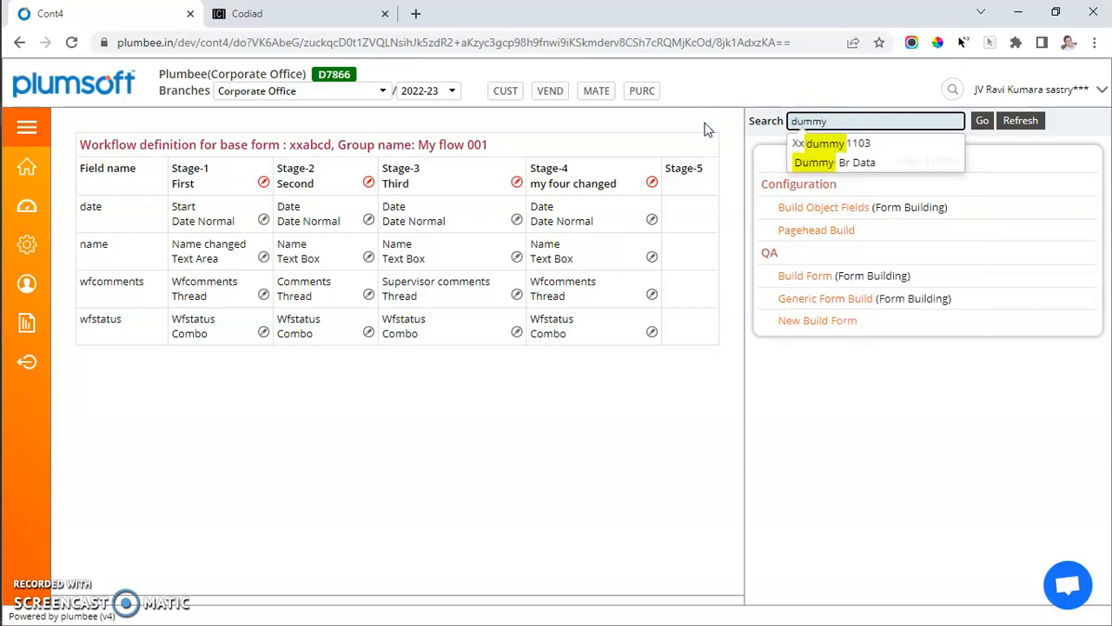
pyautogui.press('Return')
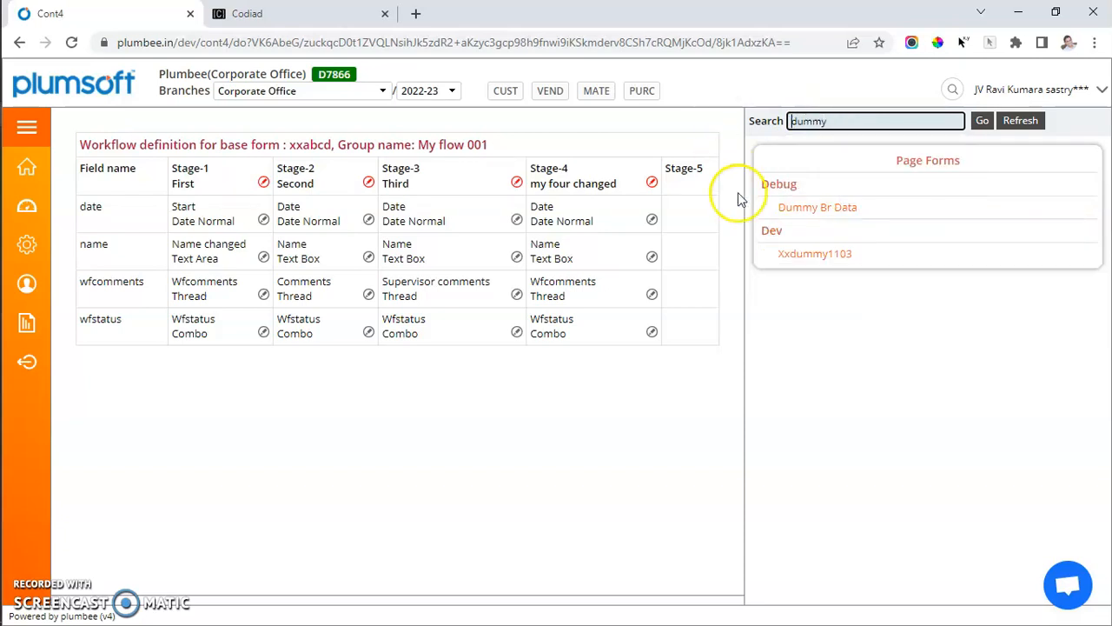
pyautogui.click(808, 255)
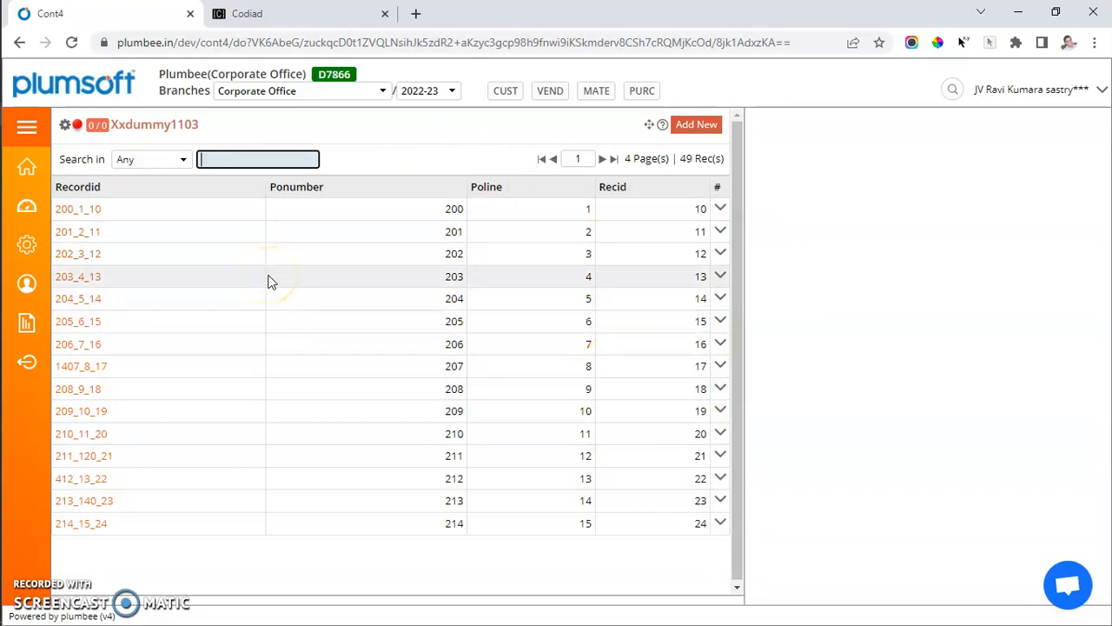
# Search the page forms for "build" and open the Build Form wizard.
pyautogui.click(953, 92)
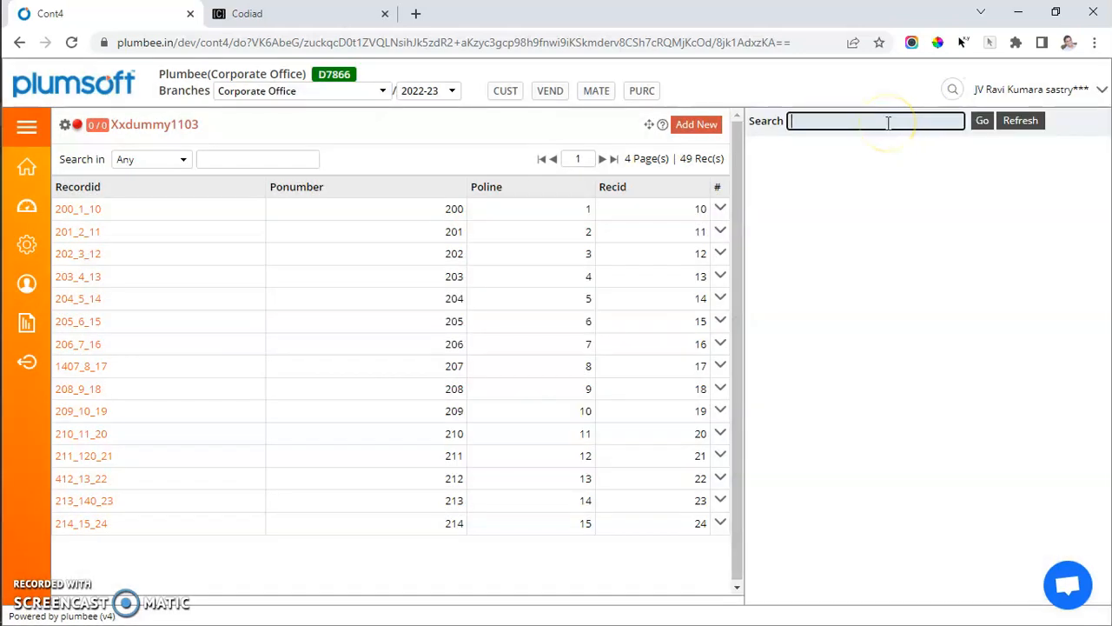
pyautogui.click(888, 123)
pyautogui.write('build')
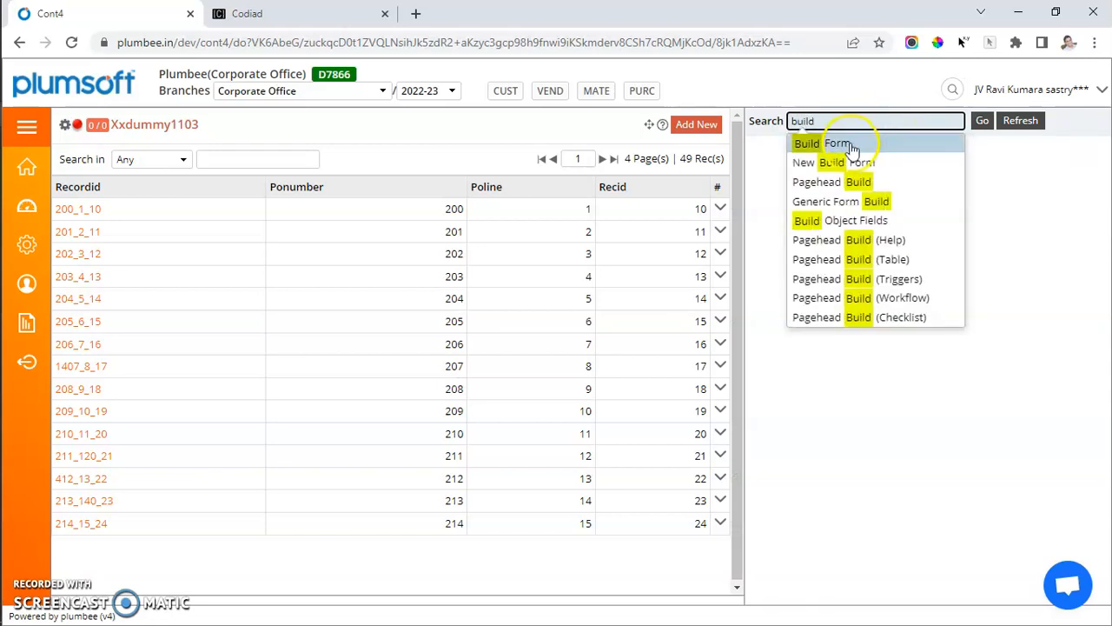
pyautogui.click(855, 145)
pyautogui.click(793, 280)
# Create a new object named xxjrfsrf in the form wizard.
pyautogui.click(283, 120)
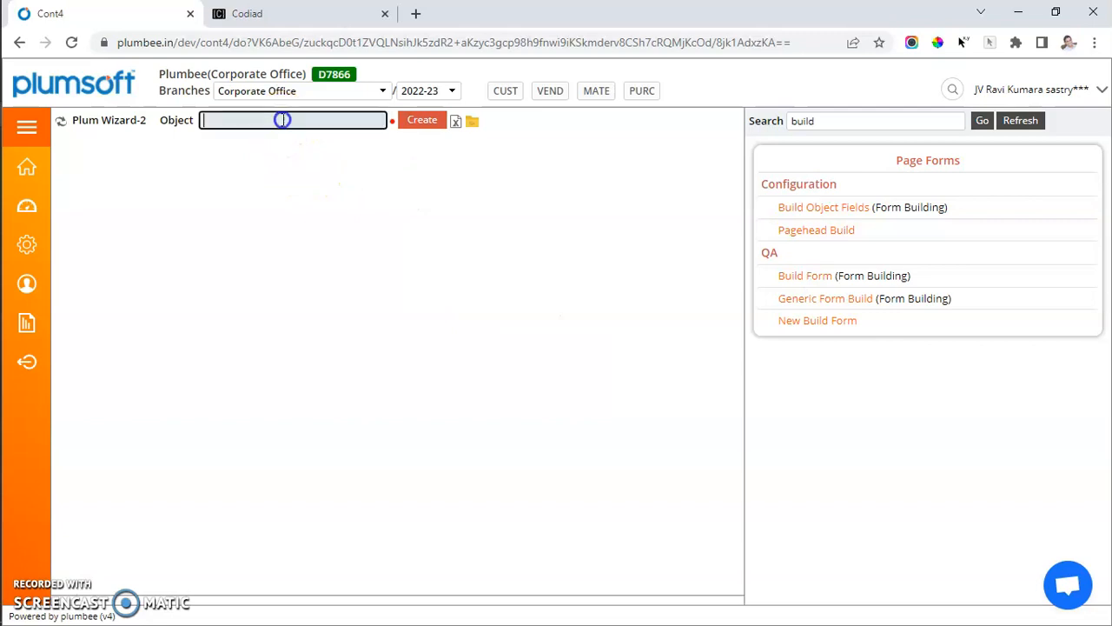
pyautogui.write('xxjrfsrf')
pyautogui.doubleClick(227, 120)
pyautogui.click(418, 124)
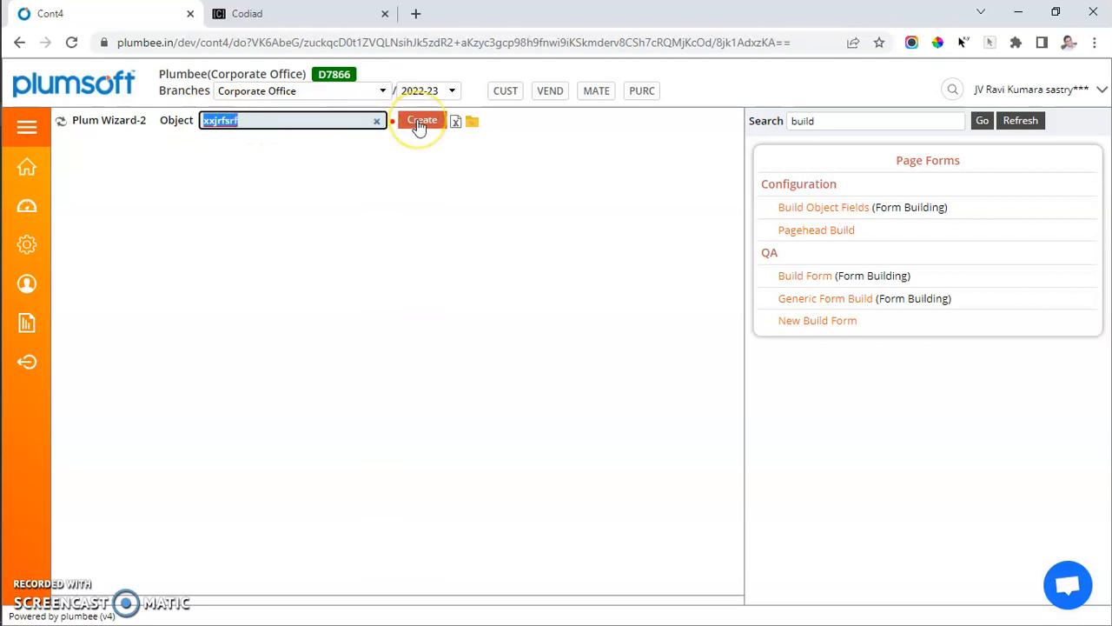
pyautogui.click(418, 124)
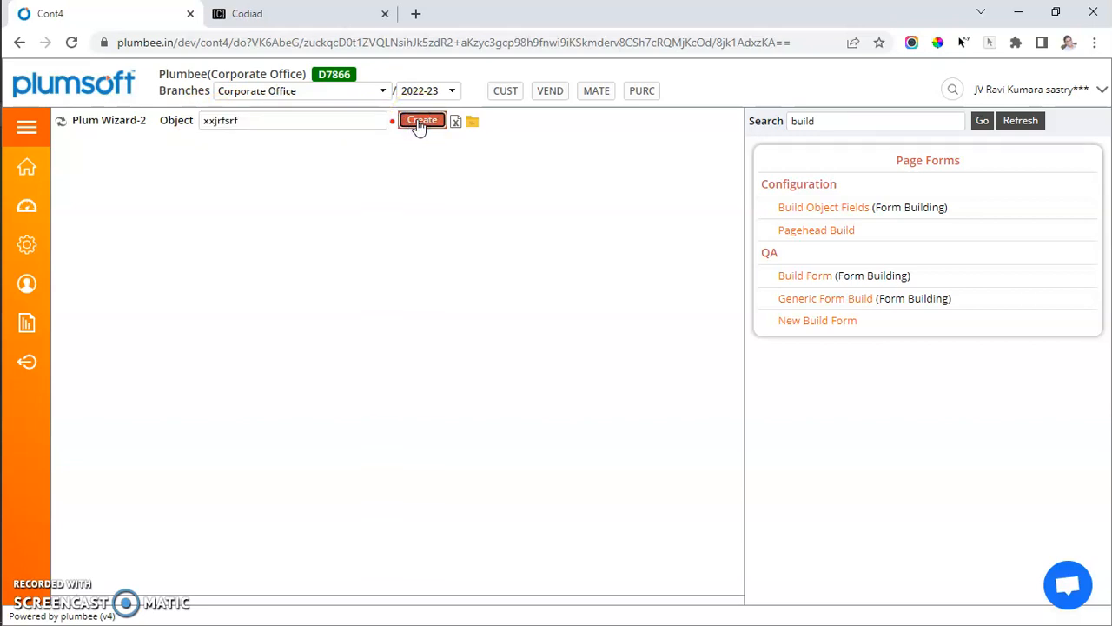
# Add a custom field named entitycode to the xxjrfsrf form.
pyautogui.click(183, 191)
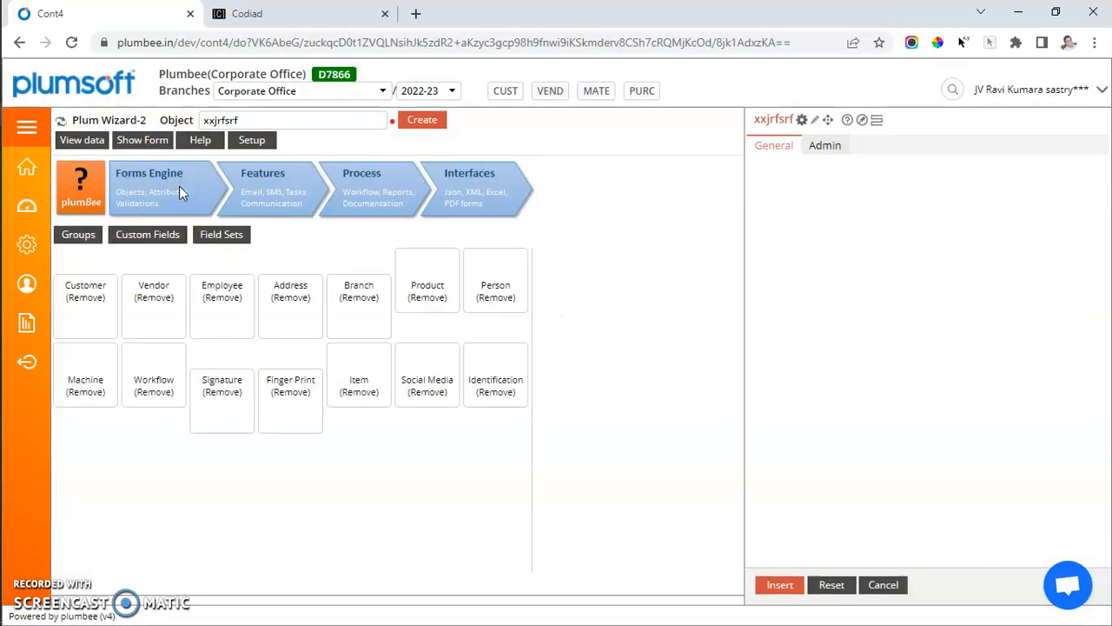
pyautogui.click(149, 234)
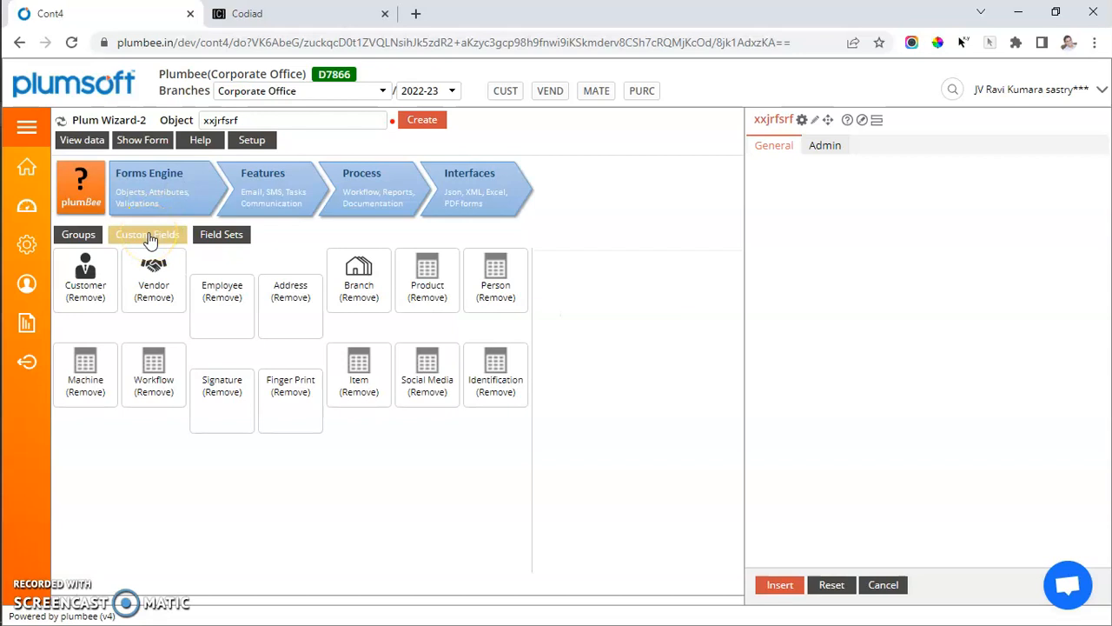
pyautogui.click(148, 235)
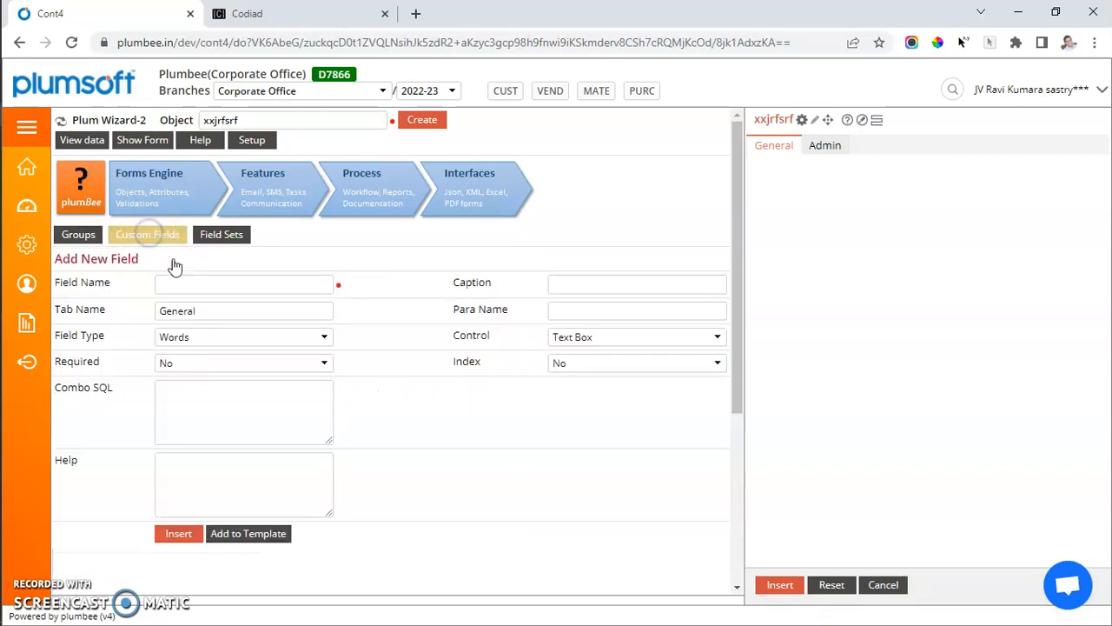
pyautogui.click(236, 291)
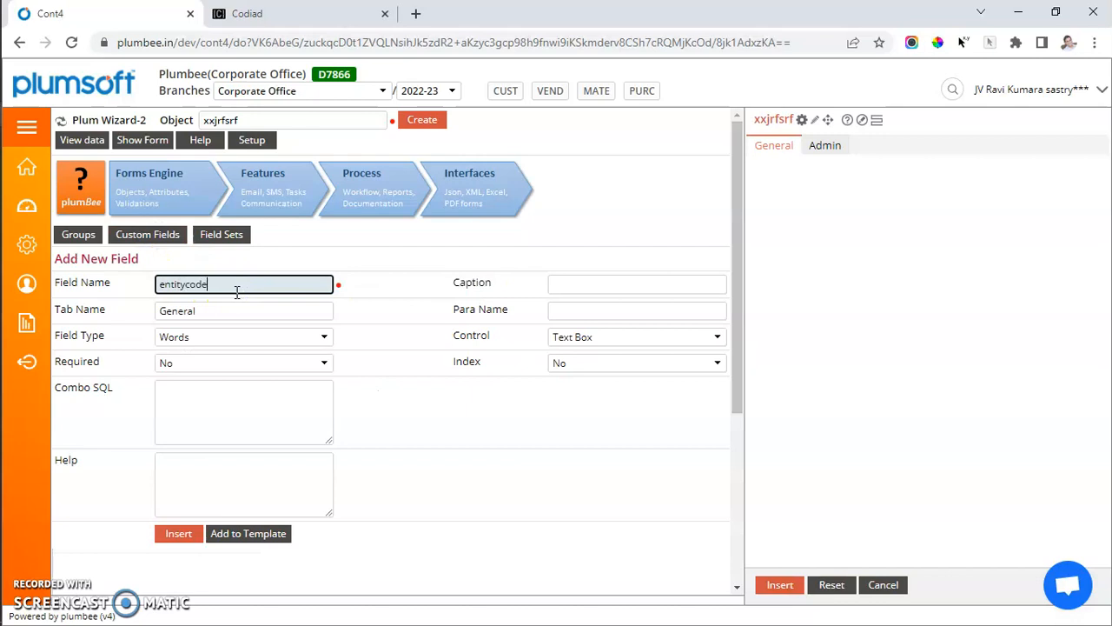
pyautogui.click(177, 532)
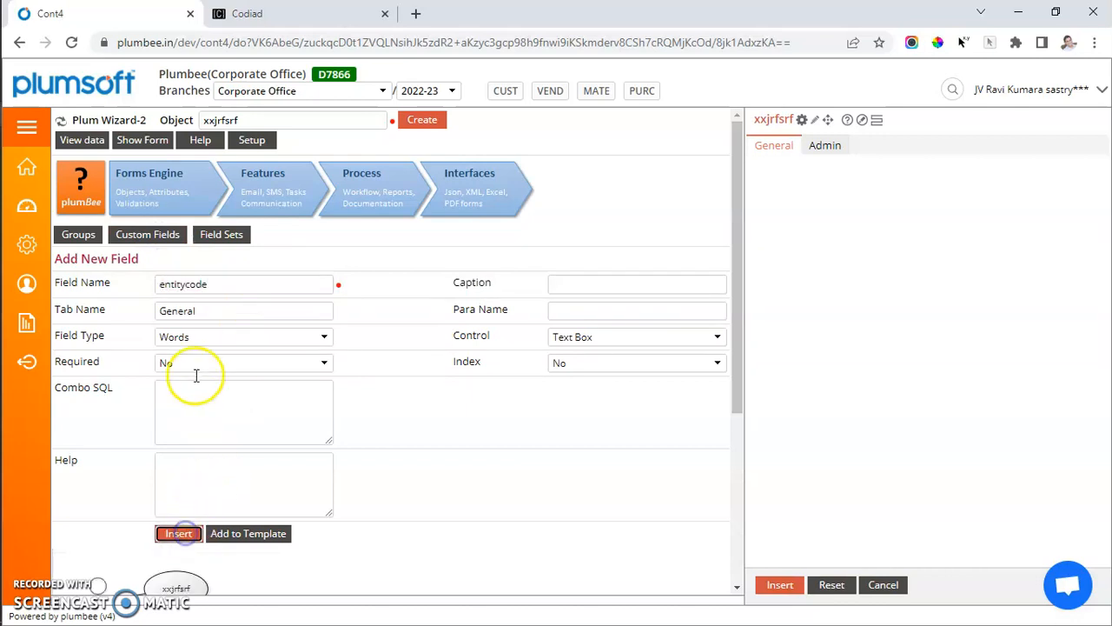
# Add a second custom field named entityname to the form.
pyautogui.click(220, 287)
pyautogui.doubleClick(219, 286)
pyautogui.write('e')
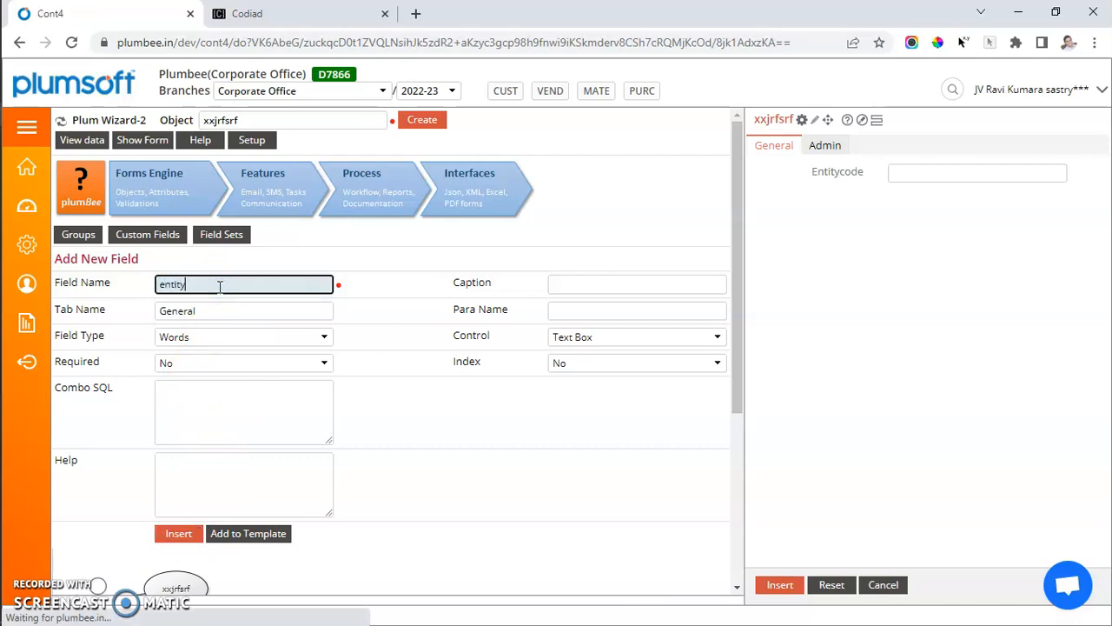
pyautogui.click(178, 532)
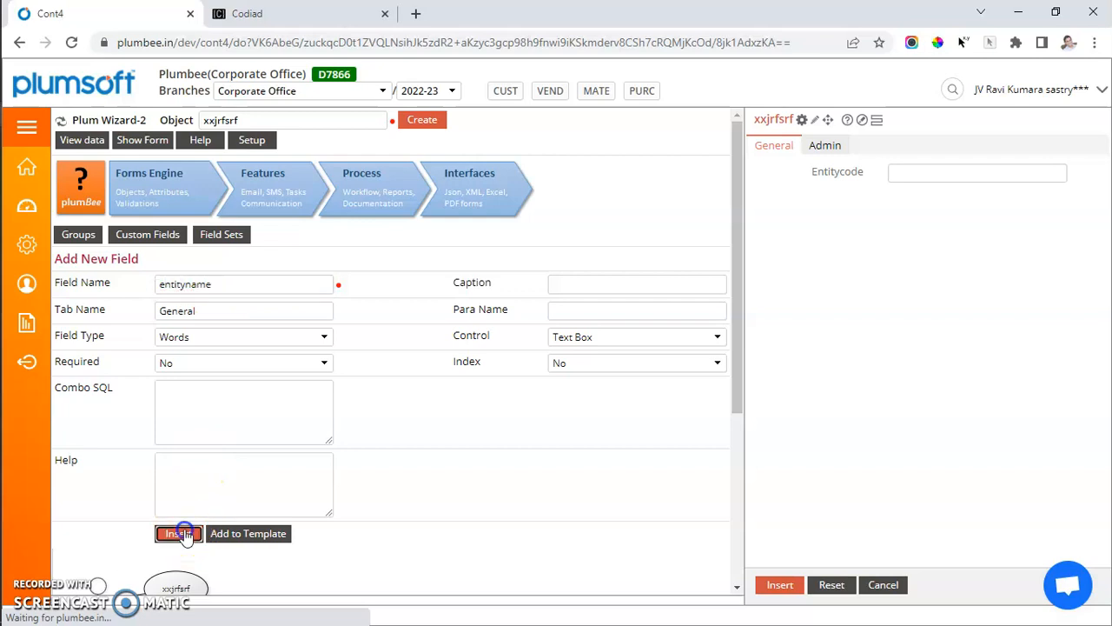
# Add a custom field named accountmanagercode to the form.
pyautogui.doubleClick(241, 284)
pyautogui.write('acco')
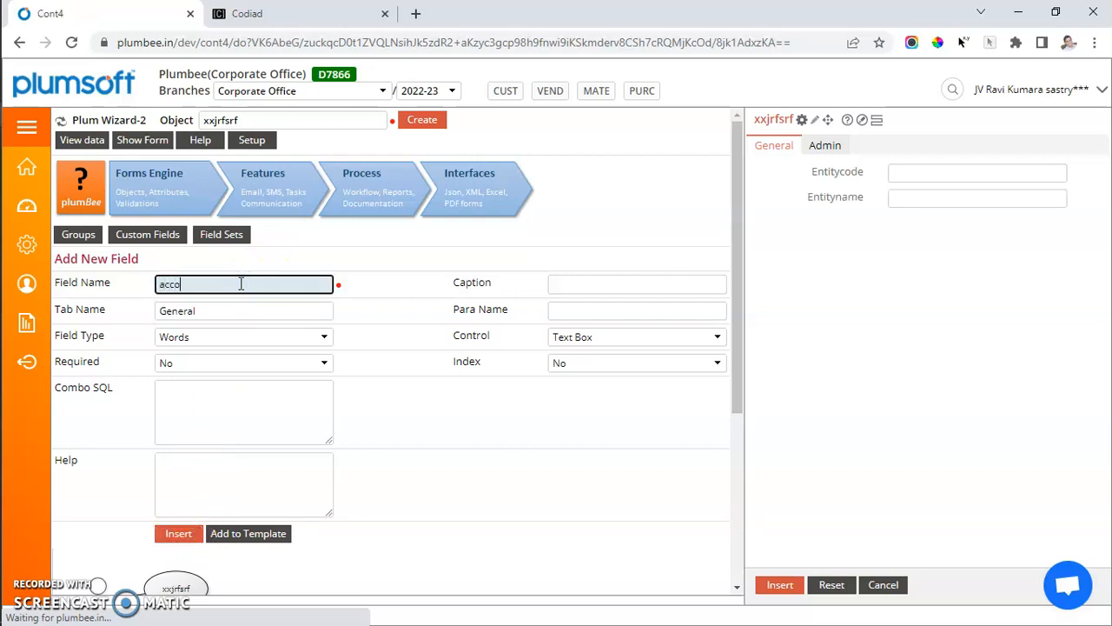
pyautogui.write('untmen')
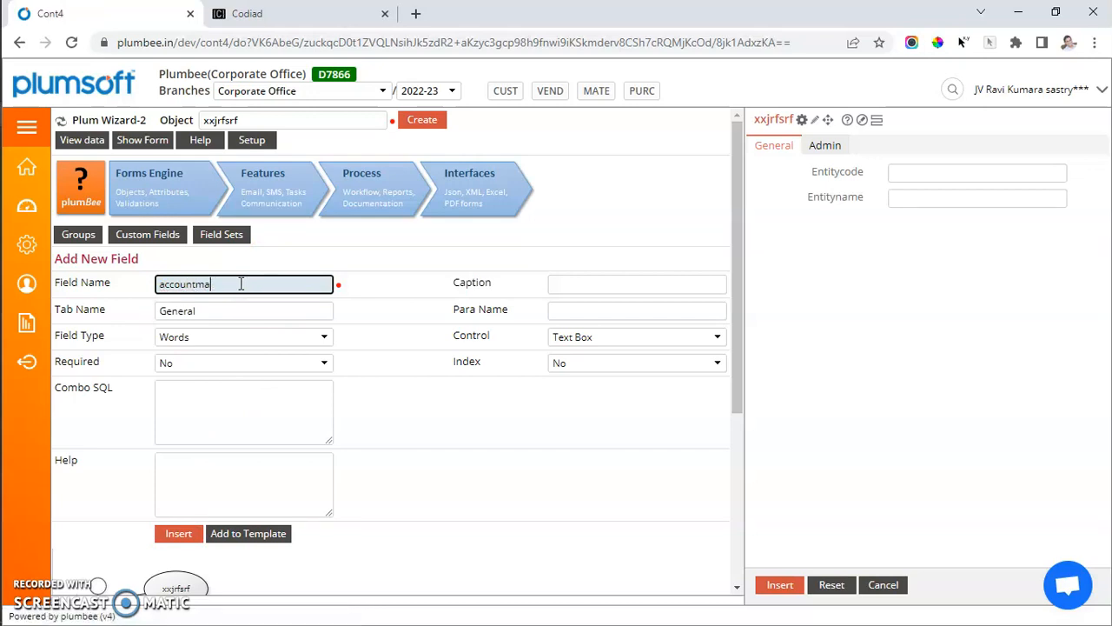
pyautogui.doubleClick(241, 283)
pyautogui.click(250, 283)
pyautogui.write('code')
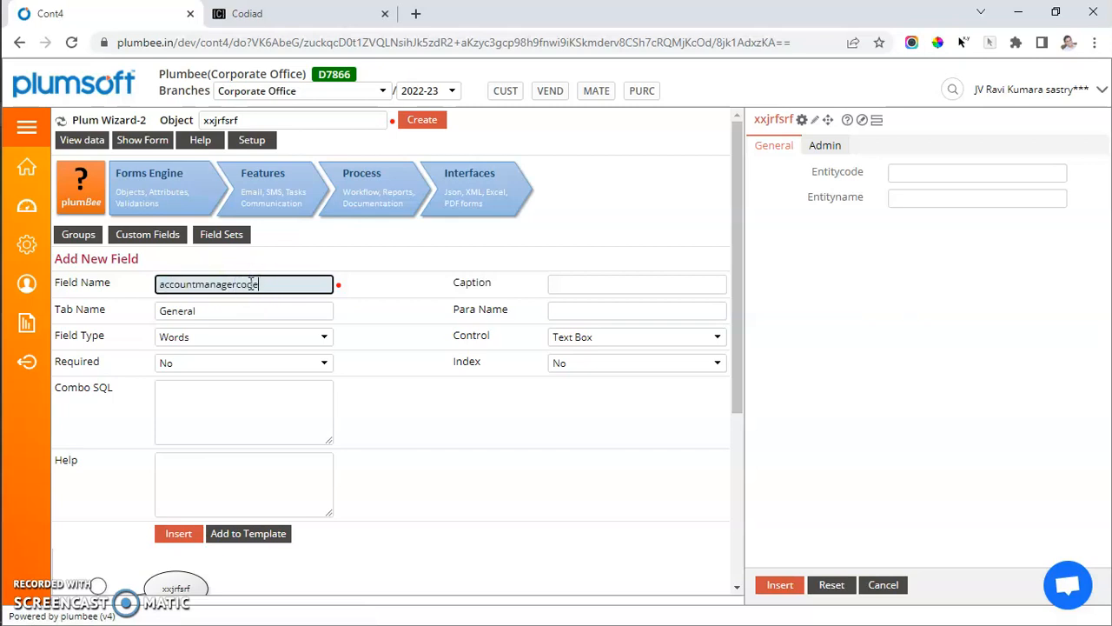
pyautogui.click(178, 532)
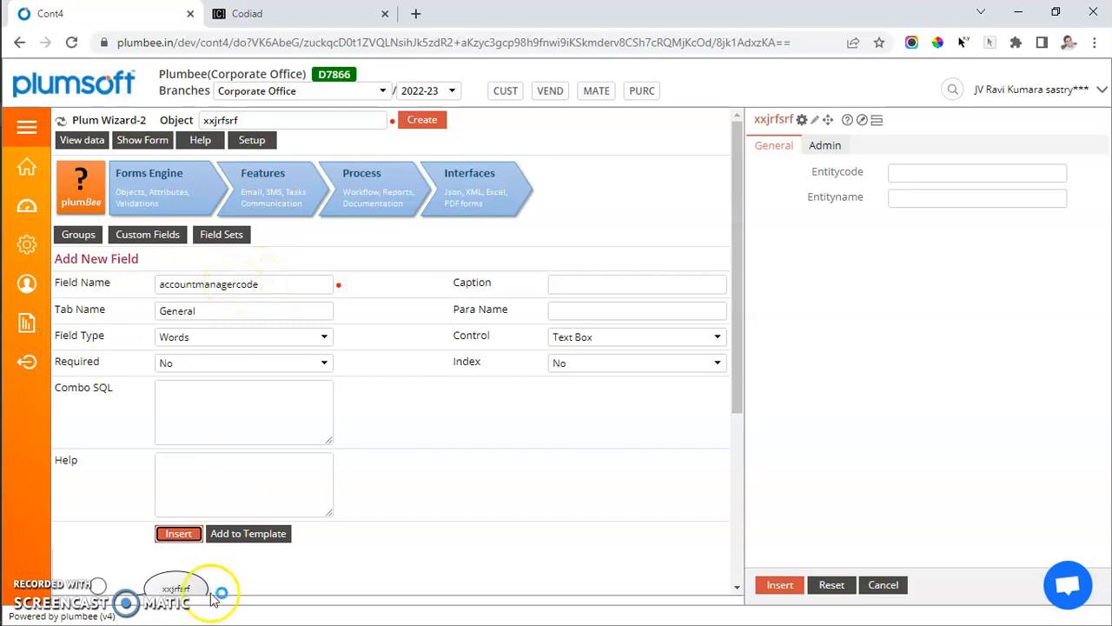
pyautogui.click(180, 536)
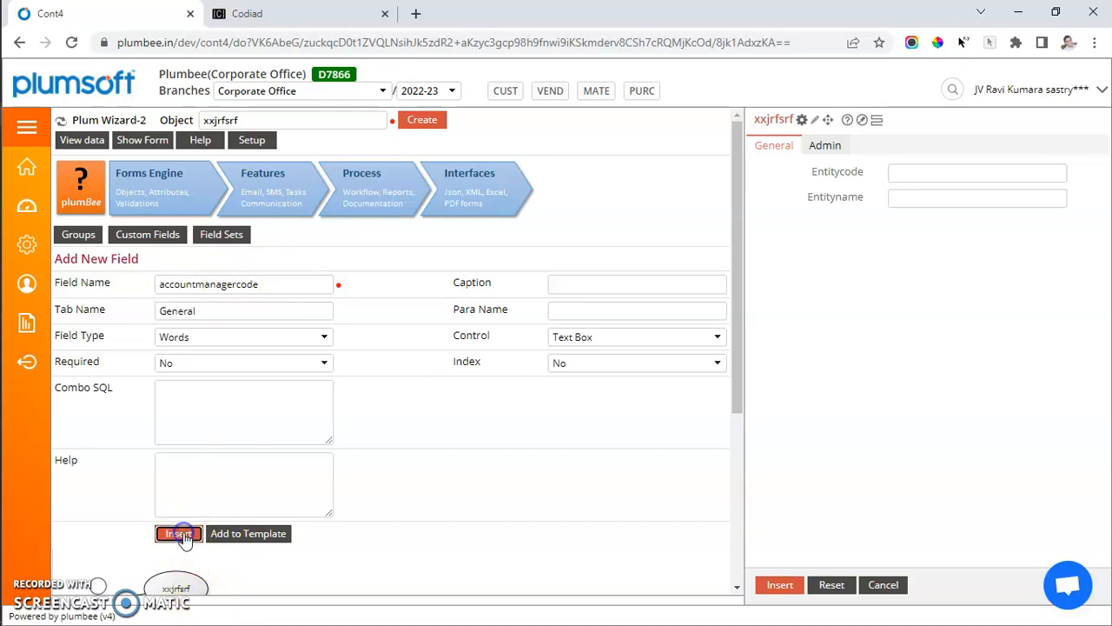
# Add a custom field named accountmanagername to the form.
pyautogui.click(286, 284)
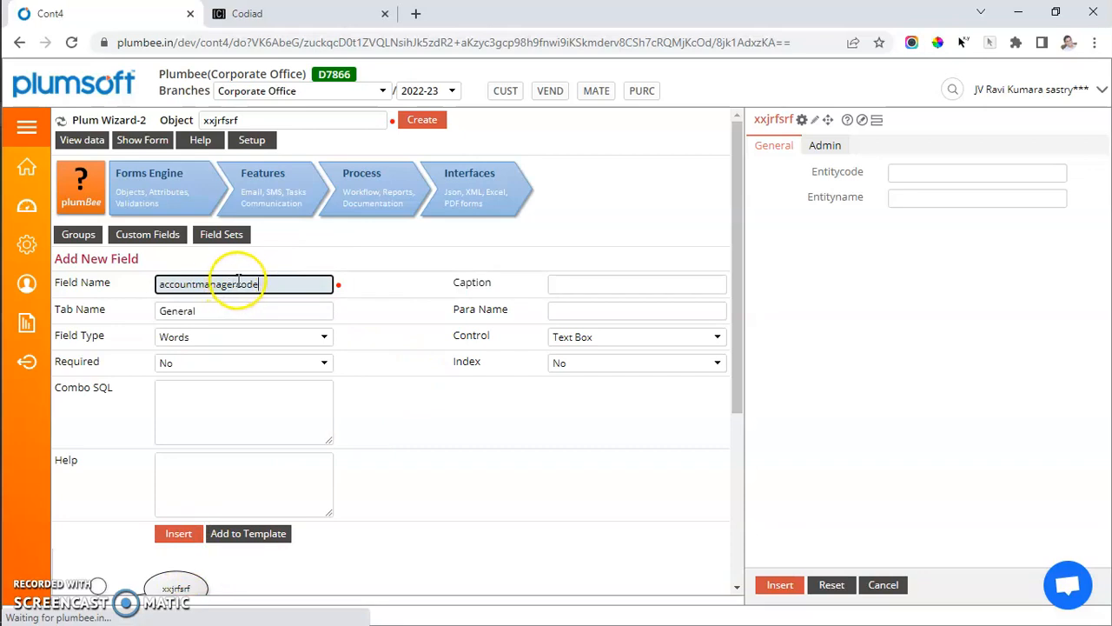
pyautogui.moveTo(235, 284); pyautogui.dragTo(289, 281)
pyautogui.write('name')
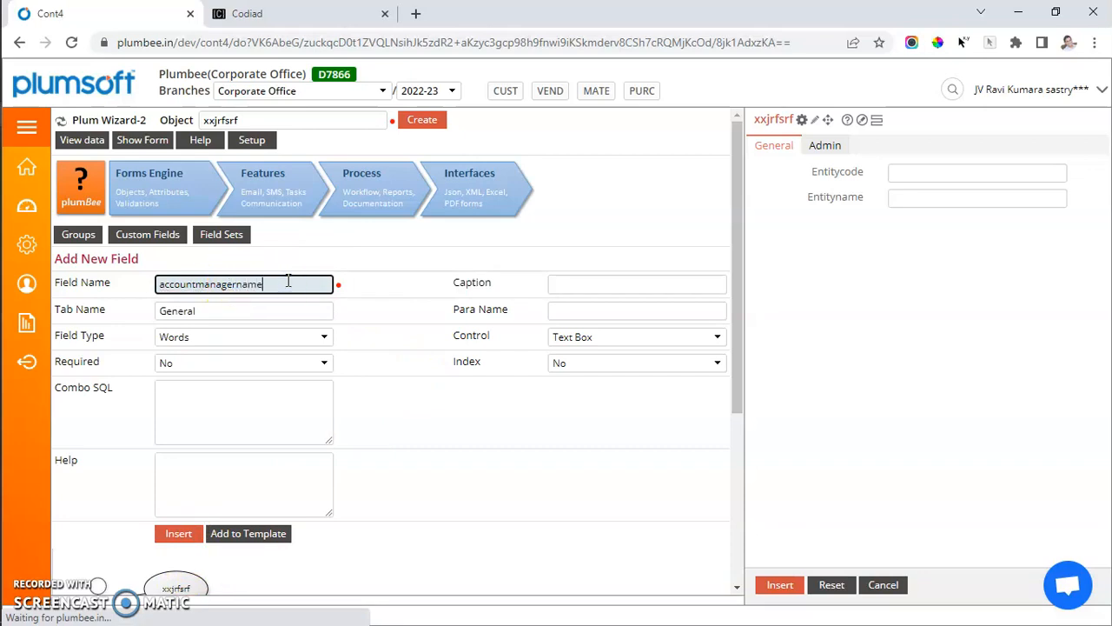
pyautogui.click(178, 533)
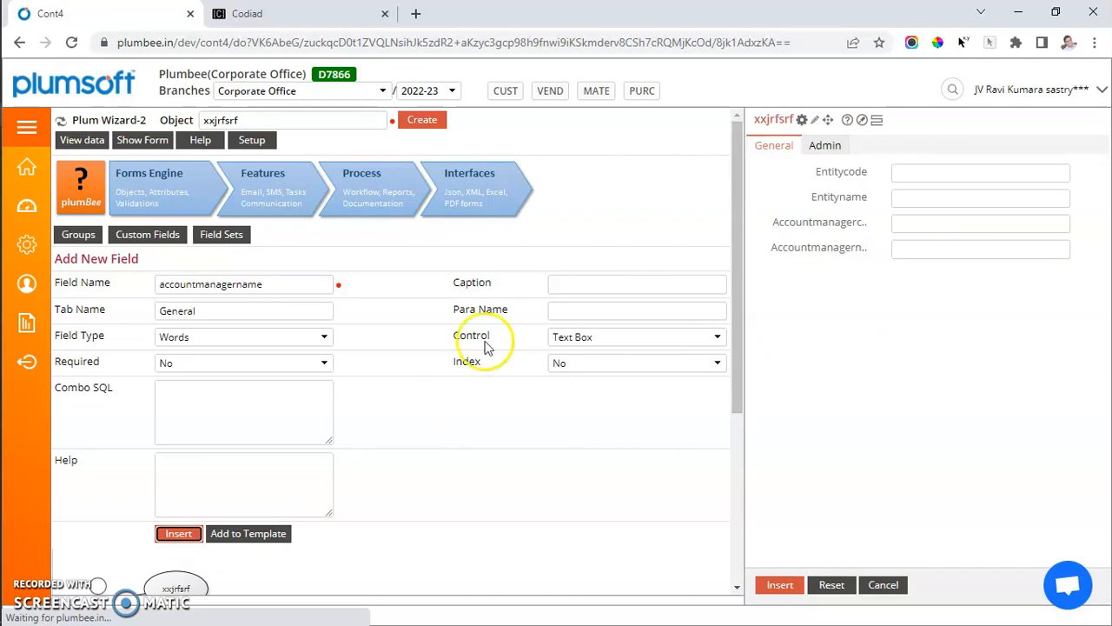
# Add a custom field named Date with field type Date and the Date Normal control.
pyautogui.moveTo(285, 285); pyautogui.dragTo(64, 283)
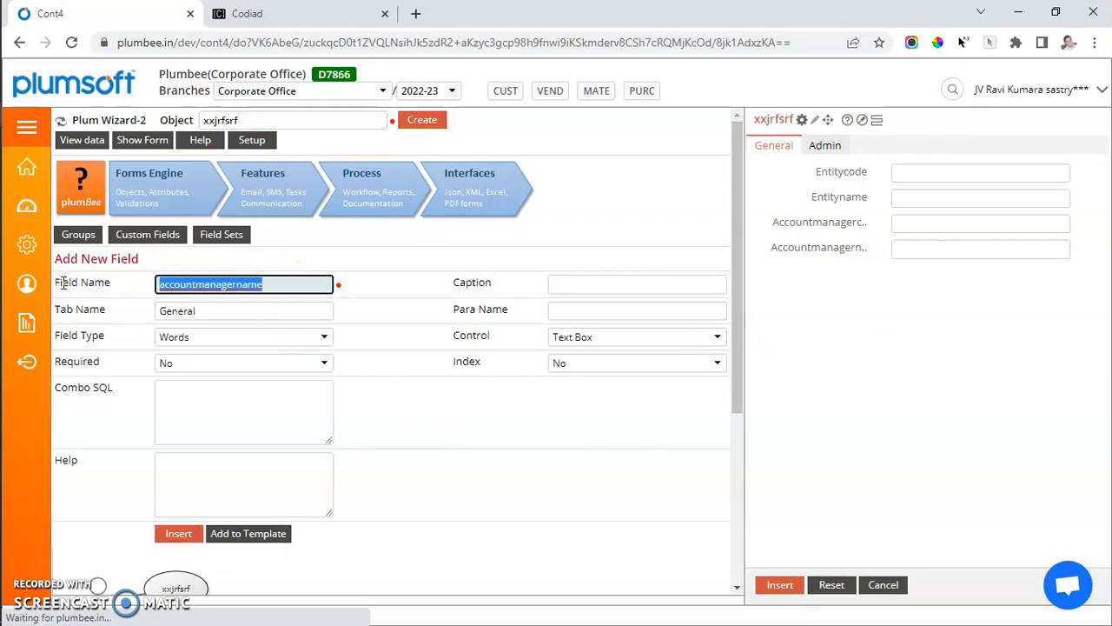
pyautogui.write('Date')
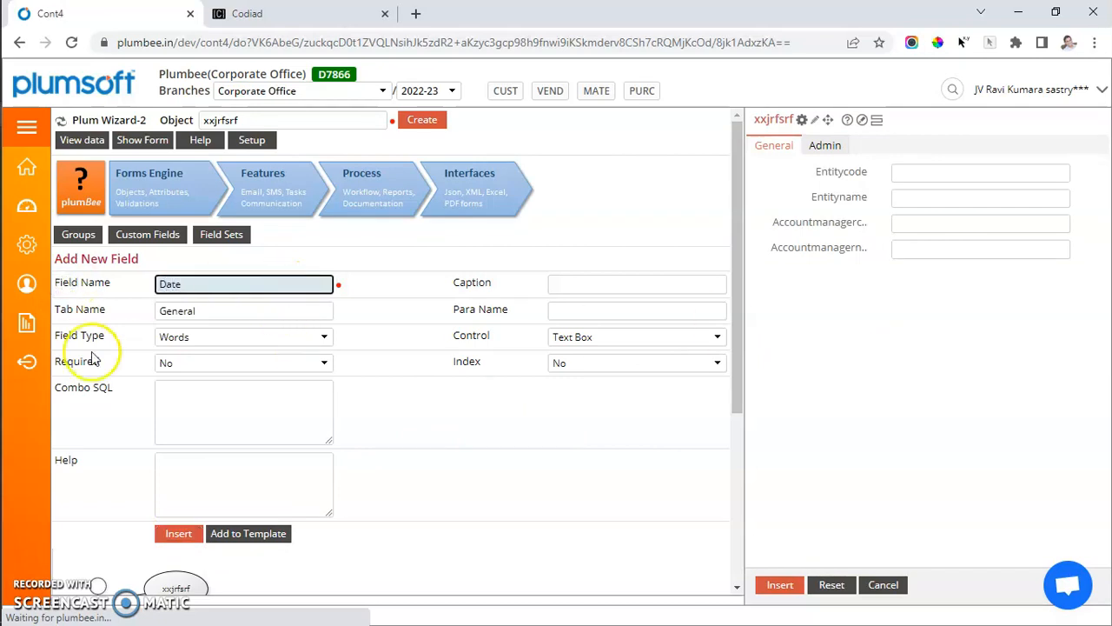
pyautogui.press('Tab')
pyautogui.press('Tab')
pyautogui.press('Tab')
pyautogui.press('d')
pyautogui.press('Tab')
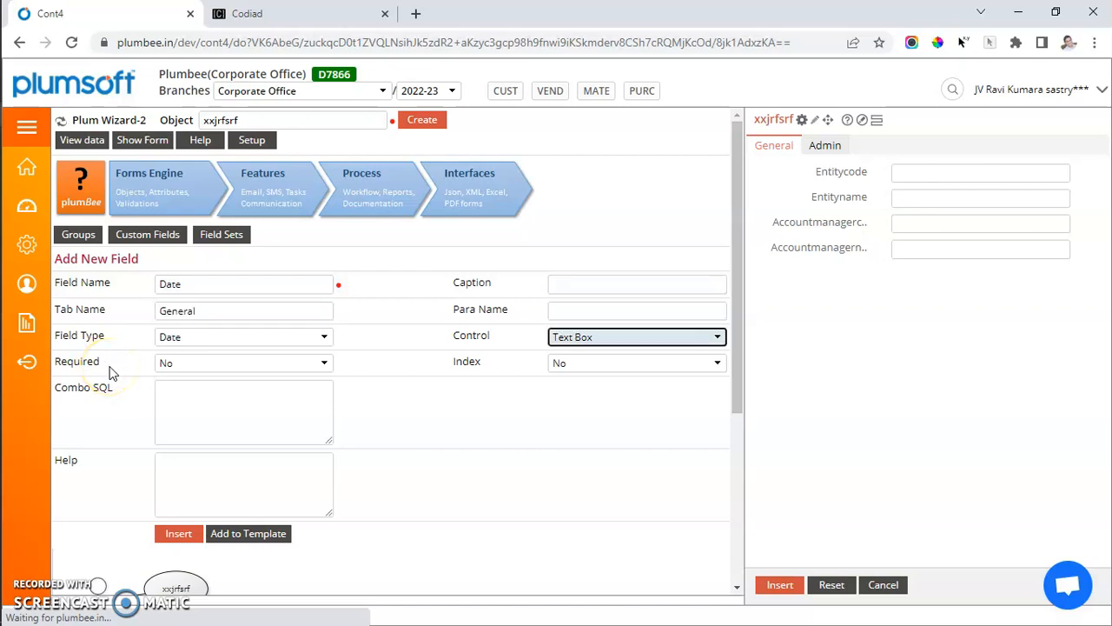
pyautogui.click(178, 533)
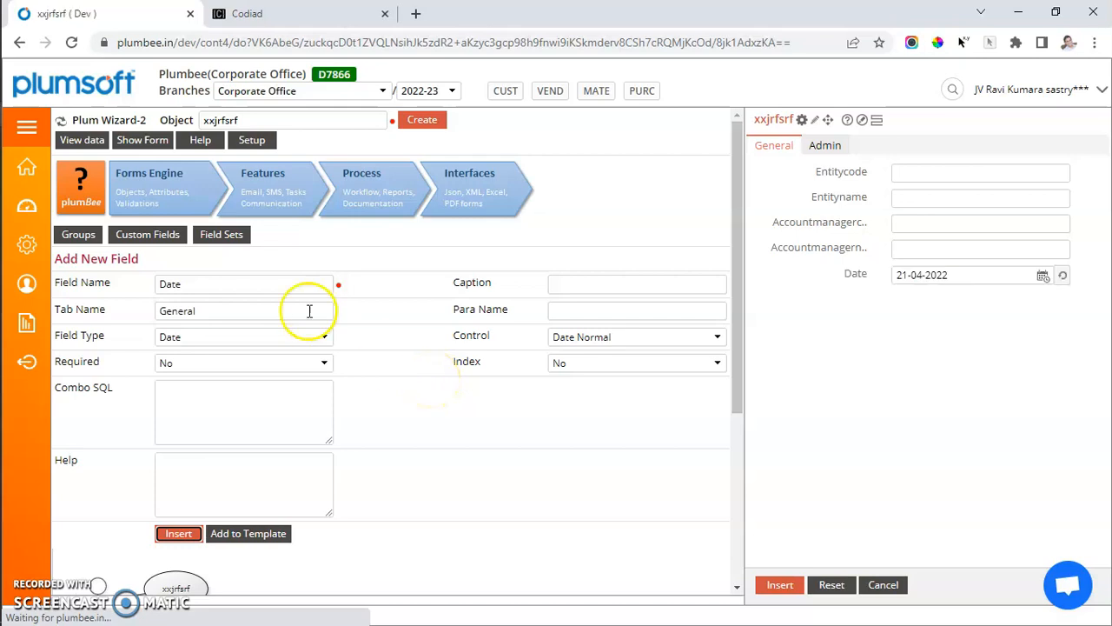
# Add a custom field named Stud remarks with field type Sentence and the Text Box control.
pyautogui.click(269, 284)
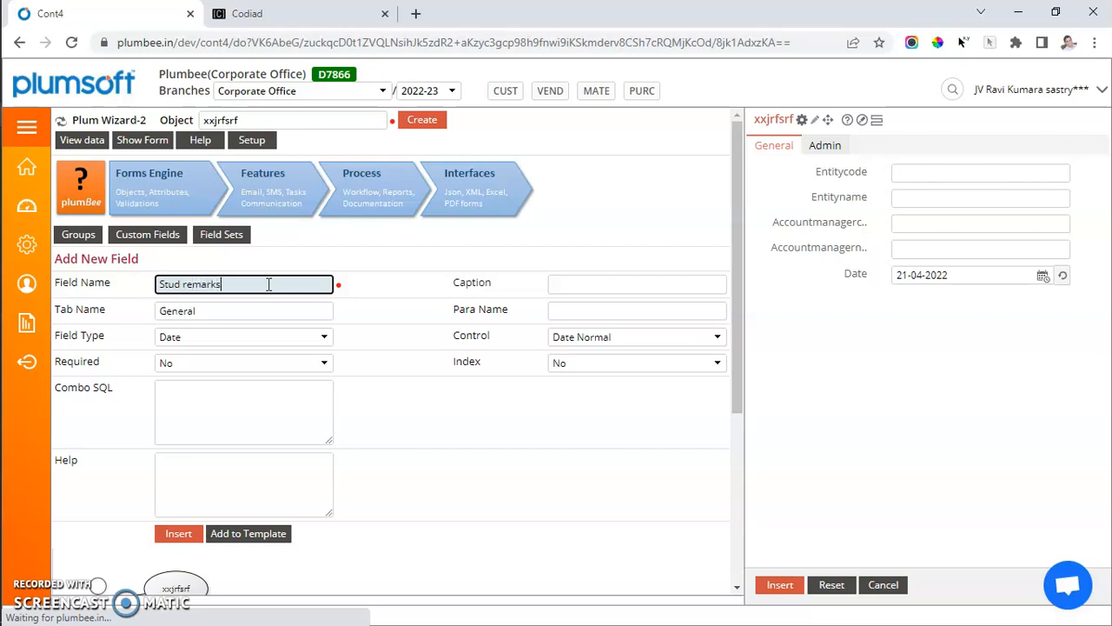
pyautogui.click(207, 335)
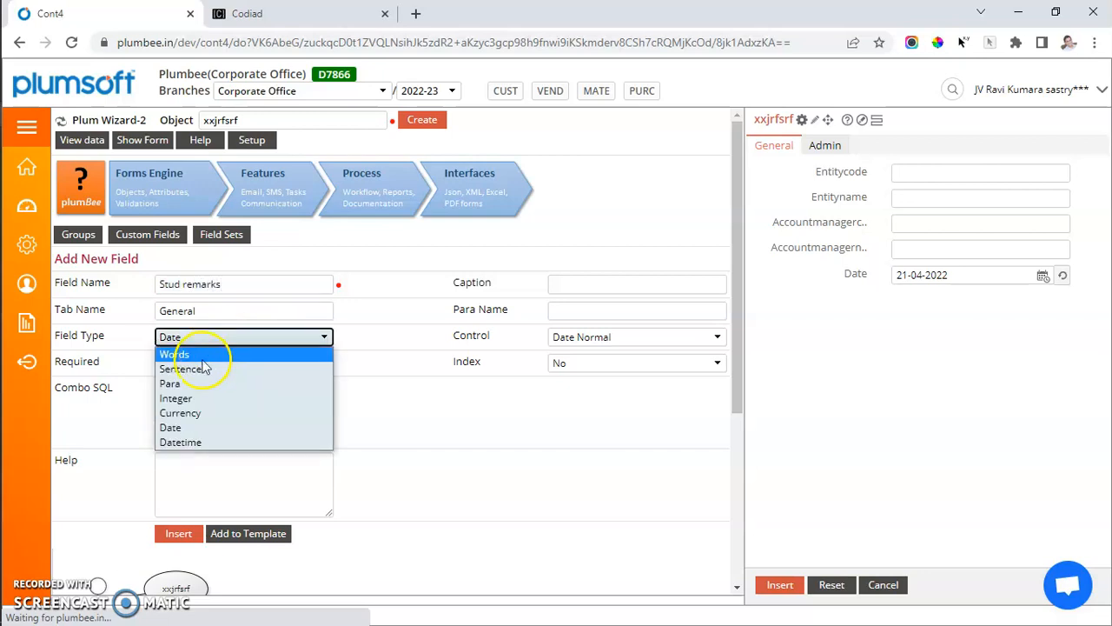
pyautogui.click(192, 370)
pyautogui.click(618, 342)
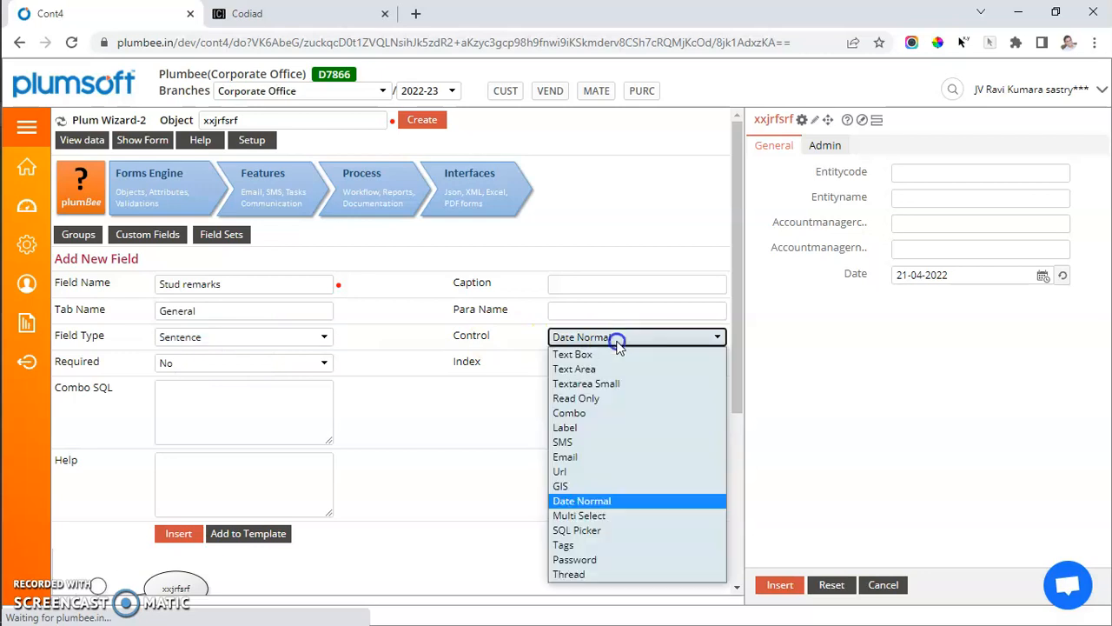
pyautogui.click(591, 354)
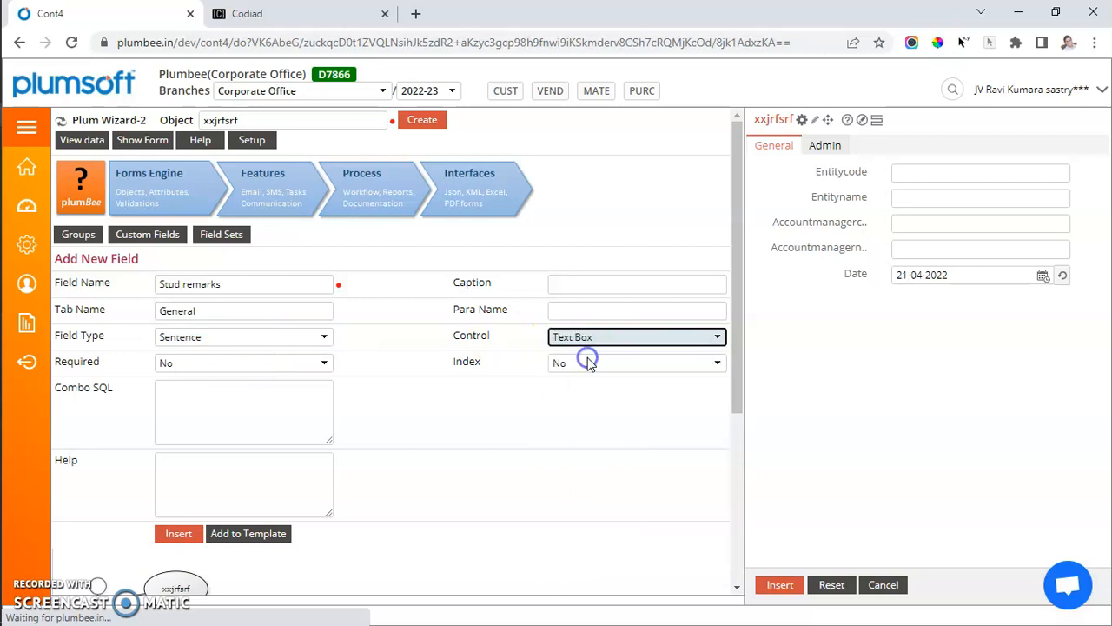
pyautogui.click(178, 532)
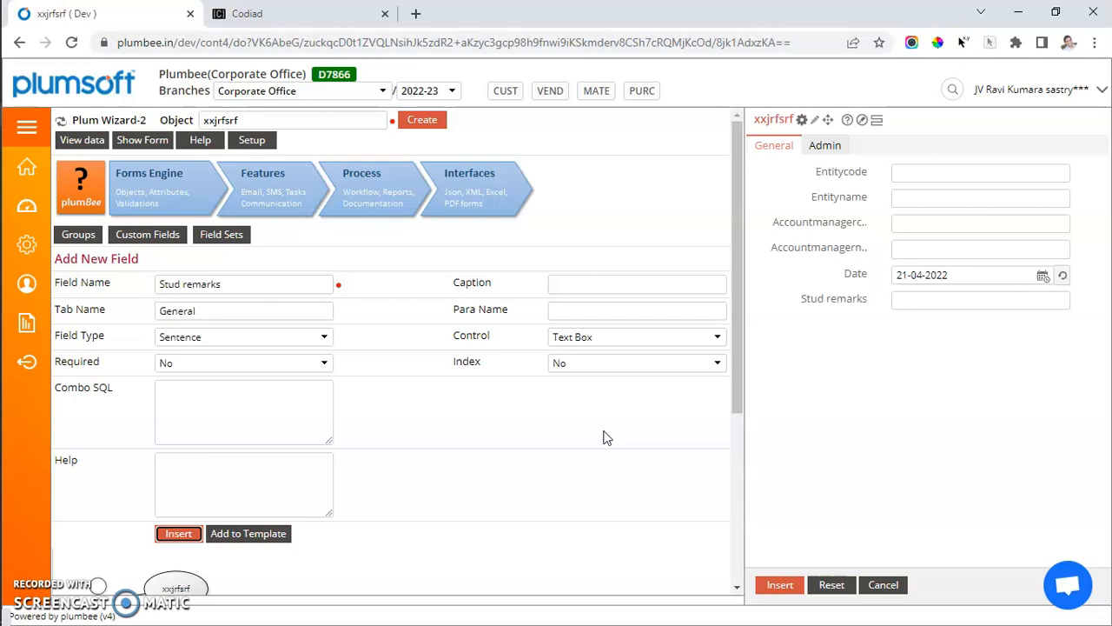
# Change the Stud remarks field's control type to Text Area.
pyautogui.click(872, 300)
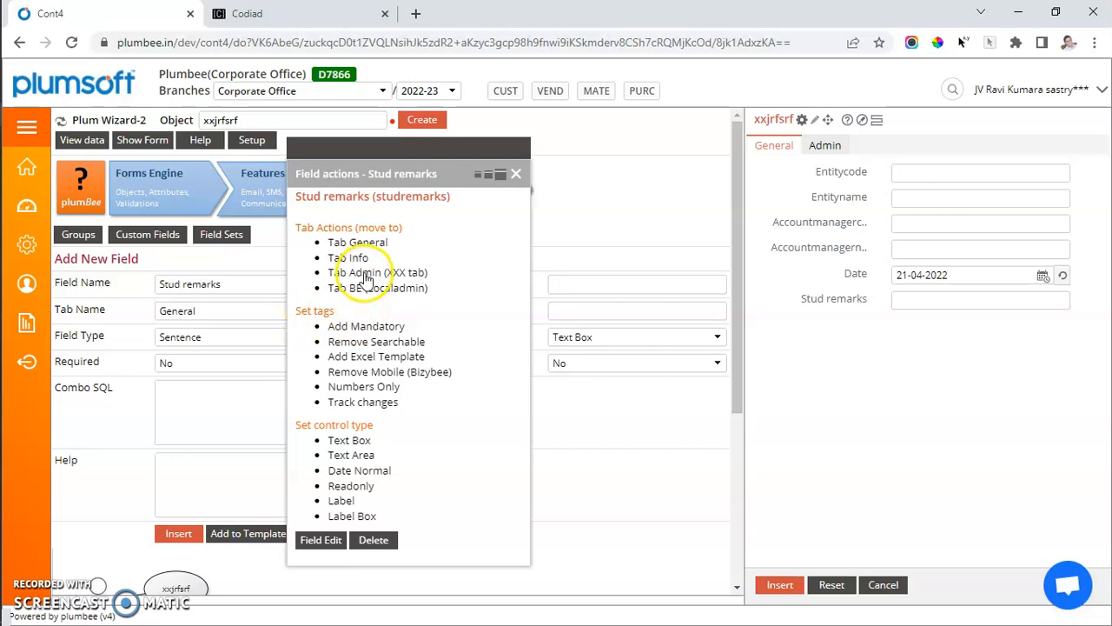
pyautogui.click(363, 456)
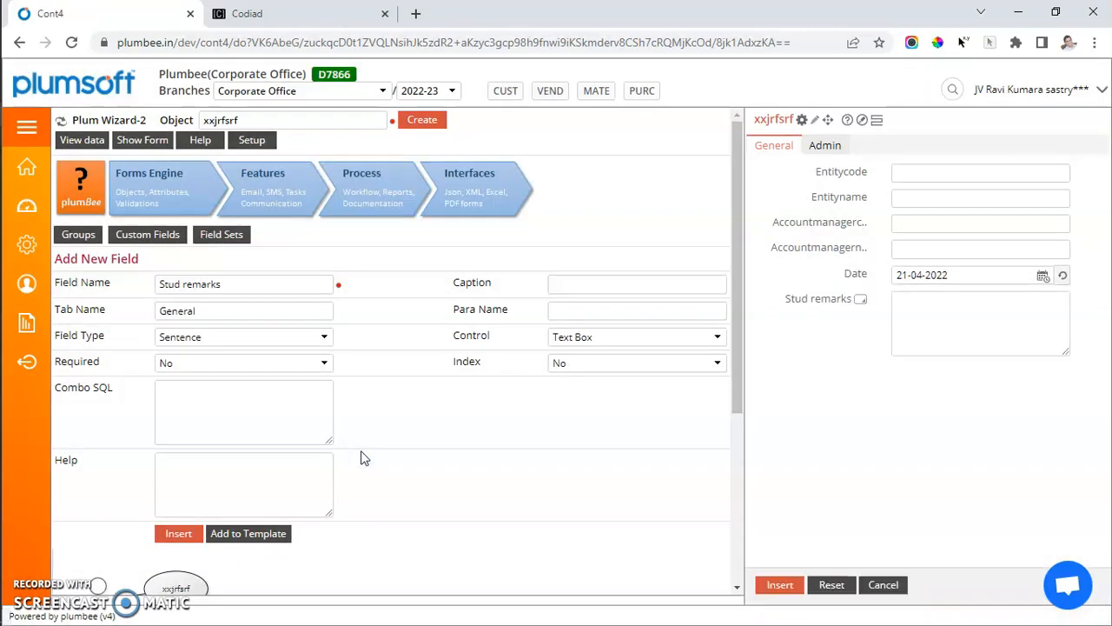
# Add a custom field named wfstatus with field type Words.
pyautogui.click(231, 284)
pyautogui.moveTo(231, 283); pyautogui.dragTo(148, 289)
pyautogui.write('wfstatus')
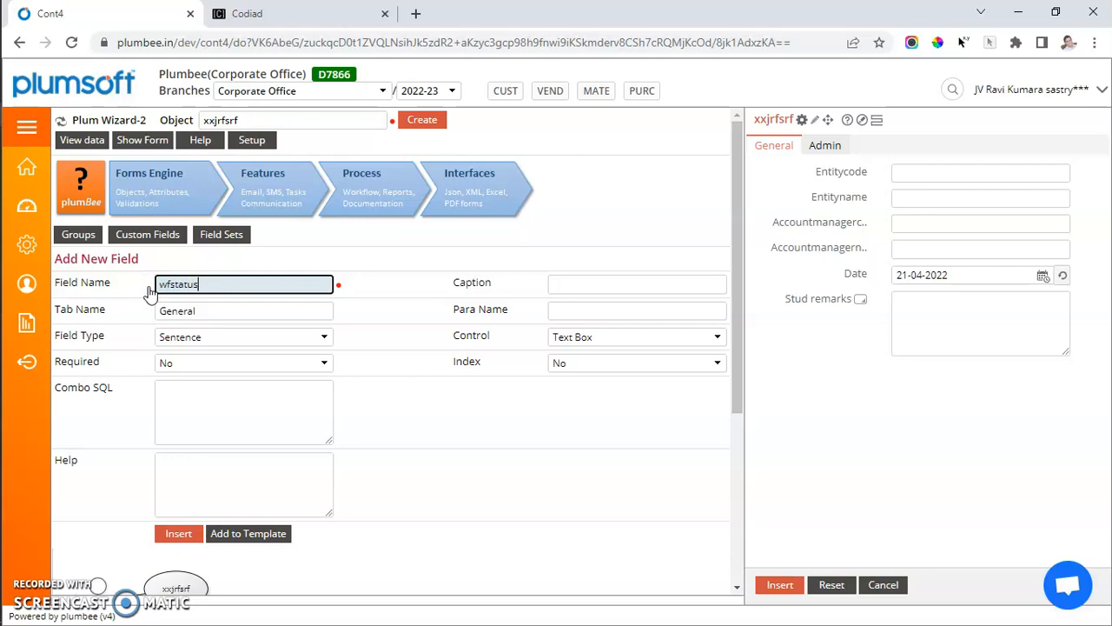
pyautogui.click(207, 338)
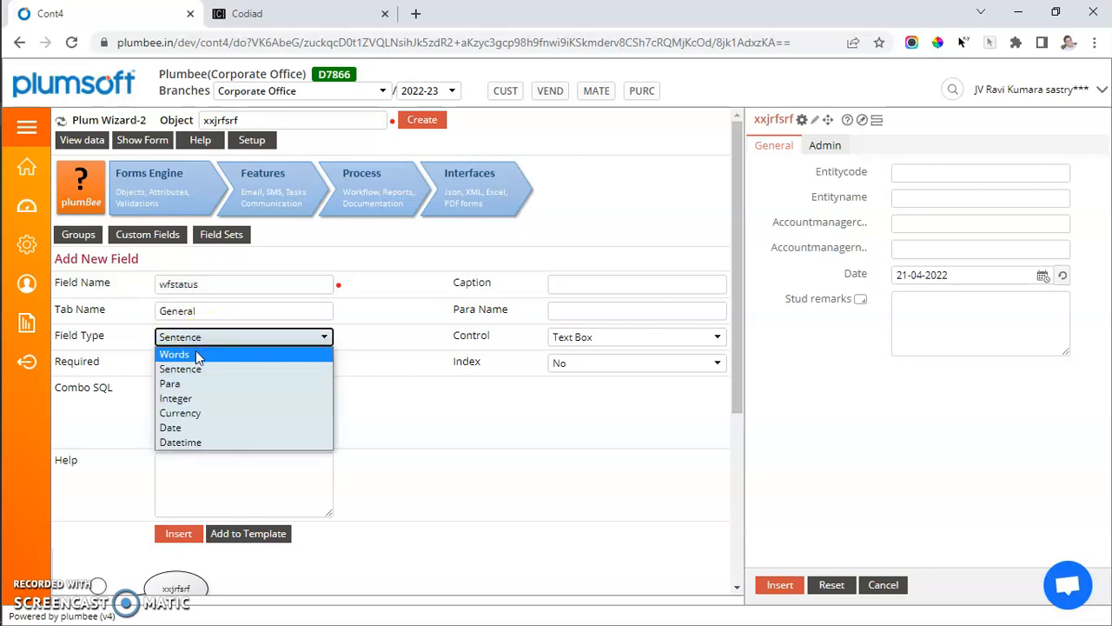
pyautogui.click(198, 356)
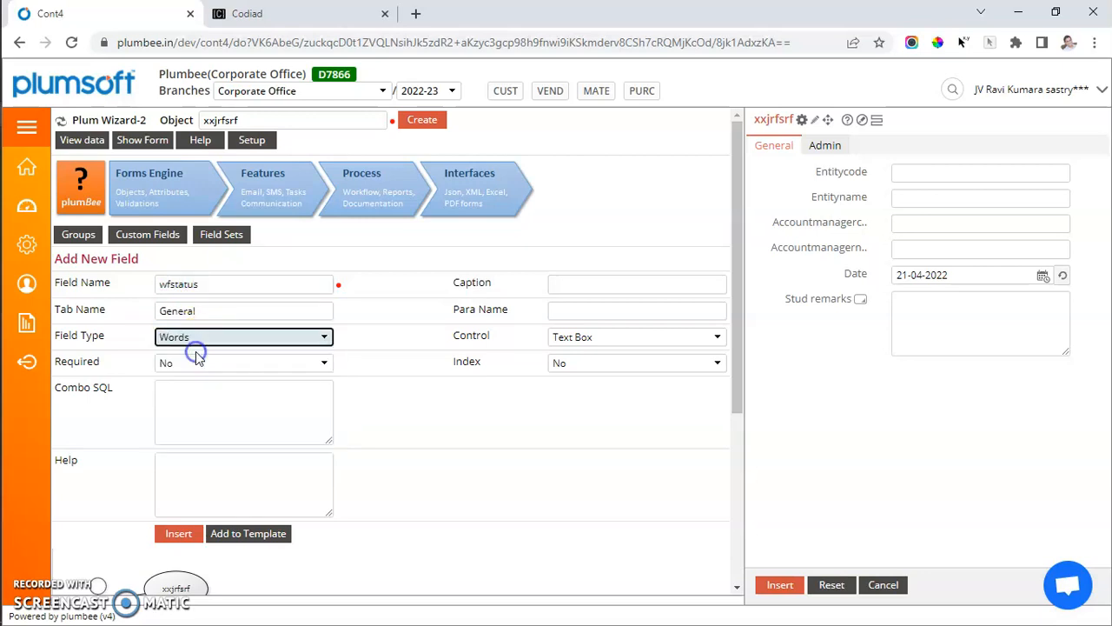
pyautogui.click(182, 533)
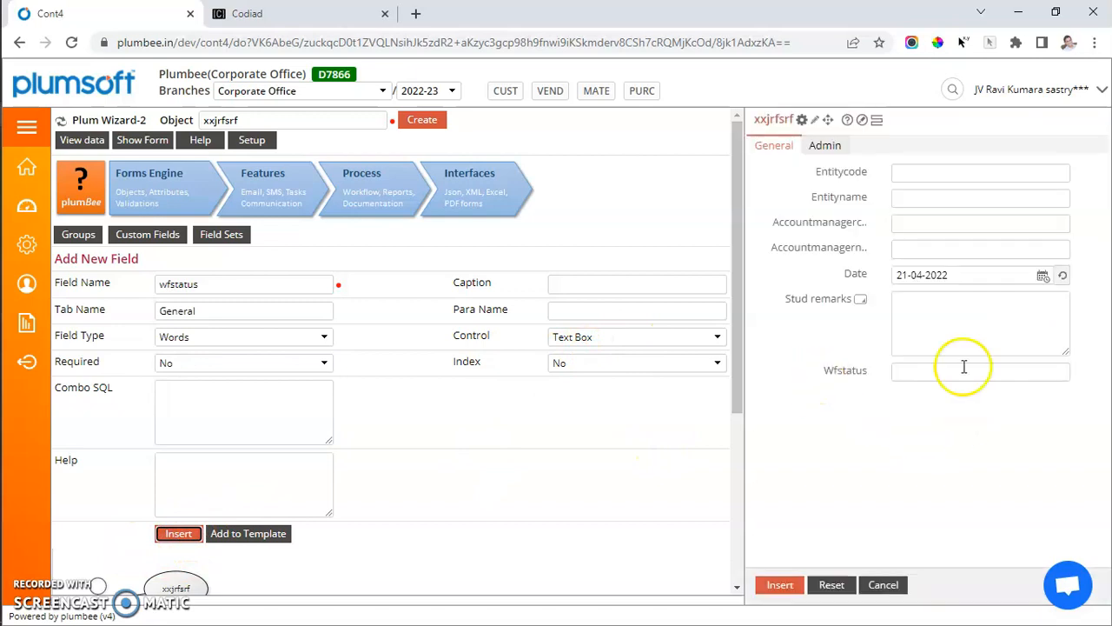
# Add a custom field named wfcomments with field type Para and the Text Area control.
pyautogui.doubleClick(235, 283)
pyautogui.write('wfcomments')
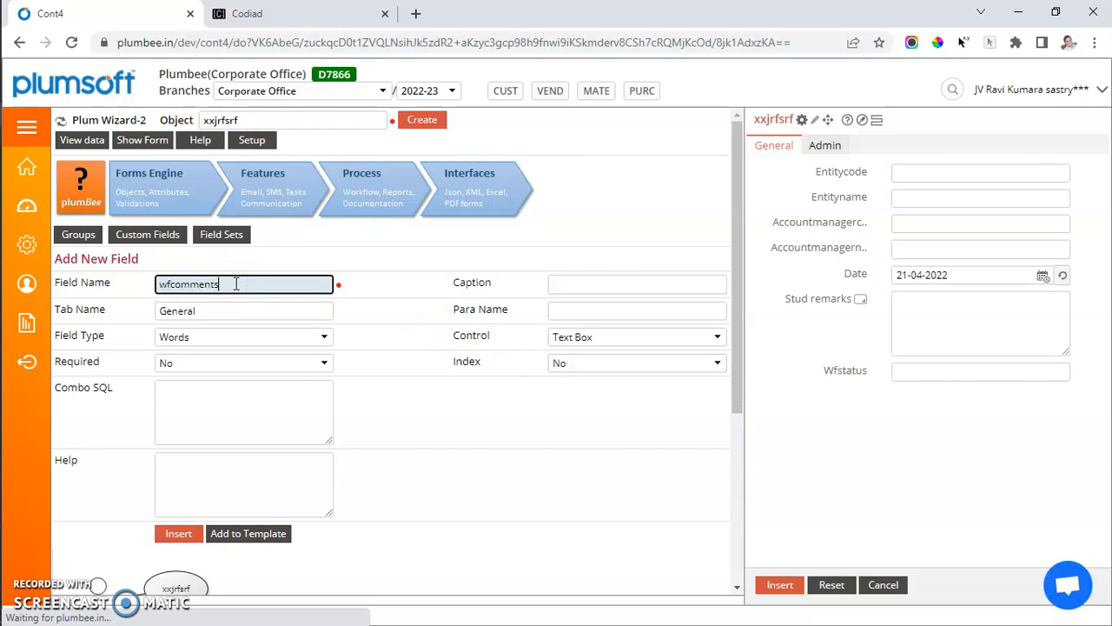
pyautogui.click(250, 339)
pyautogui.click(235, 381)
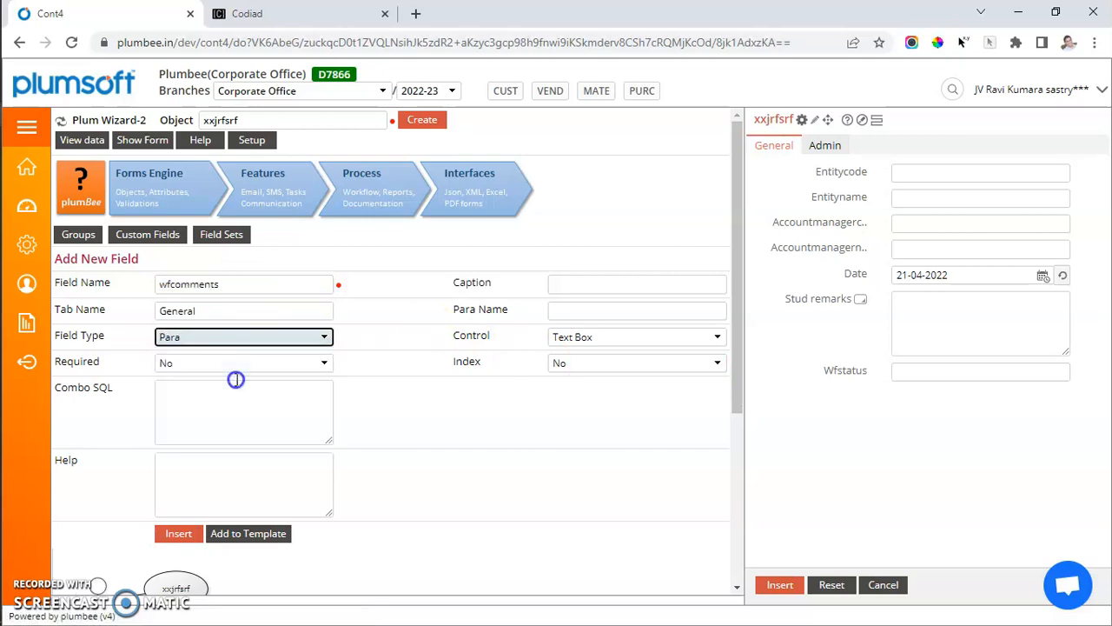
pyautogui.click(619, 337)
pyautogui.click(618, 368)
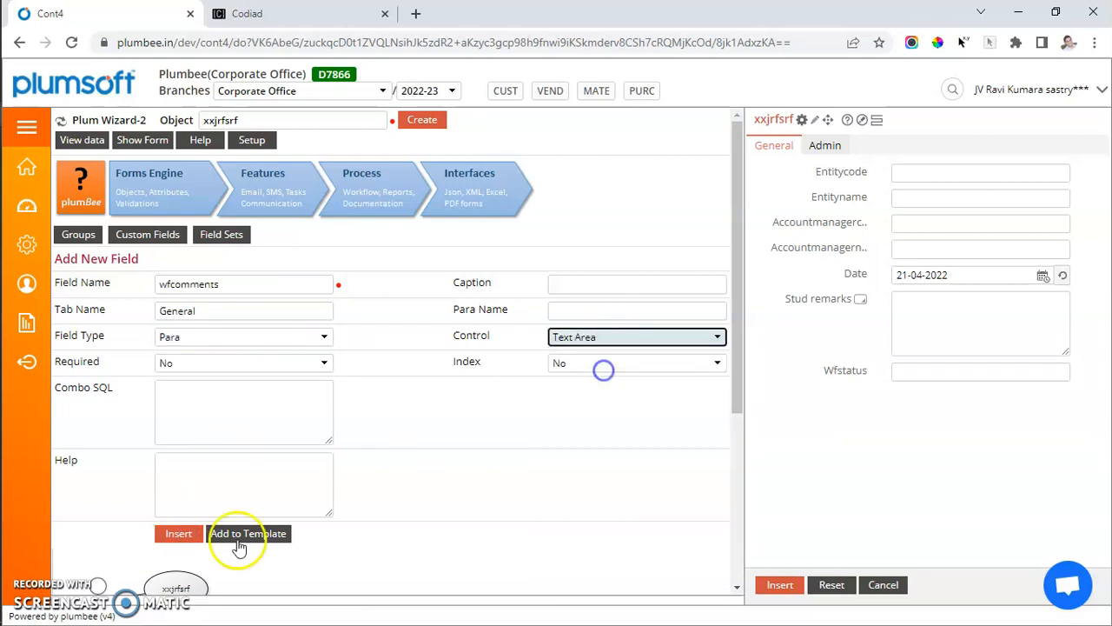
pyautogui.click(179, 535)
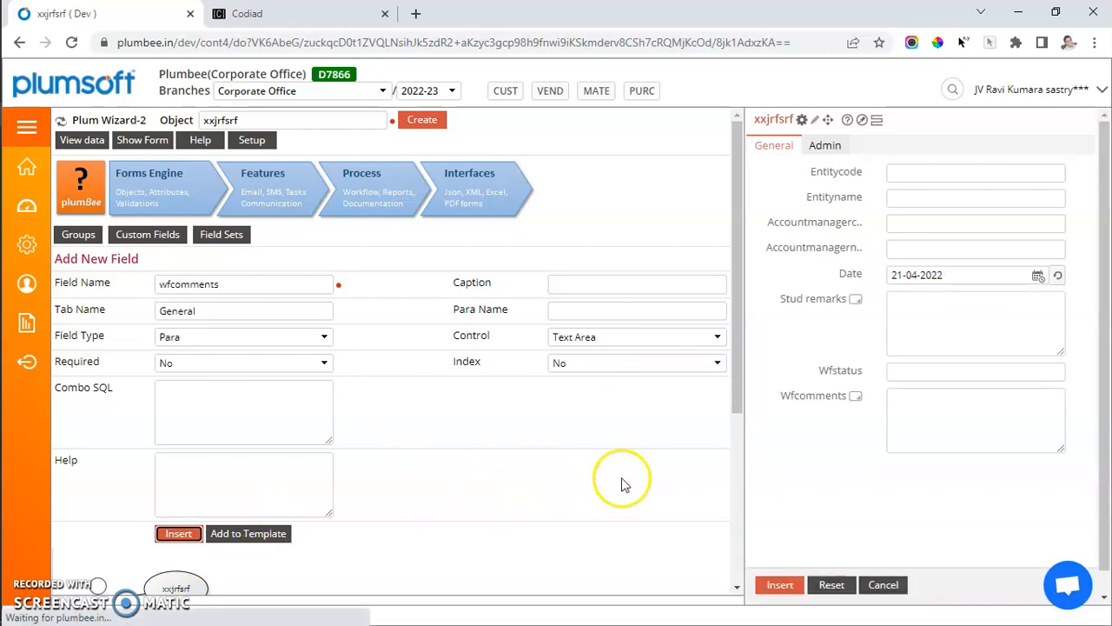
# Make the Entitycode, Entityname and account manager code fields of the xxjrfsrf form mandatory.
pyautogui.click(761, 119)
pyautogui.moveTo(761, 120); pyautogui.dragTo(793, 120)
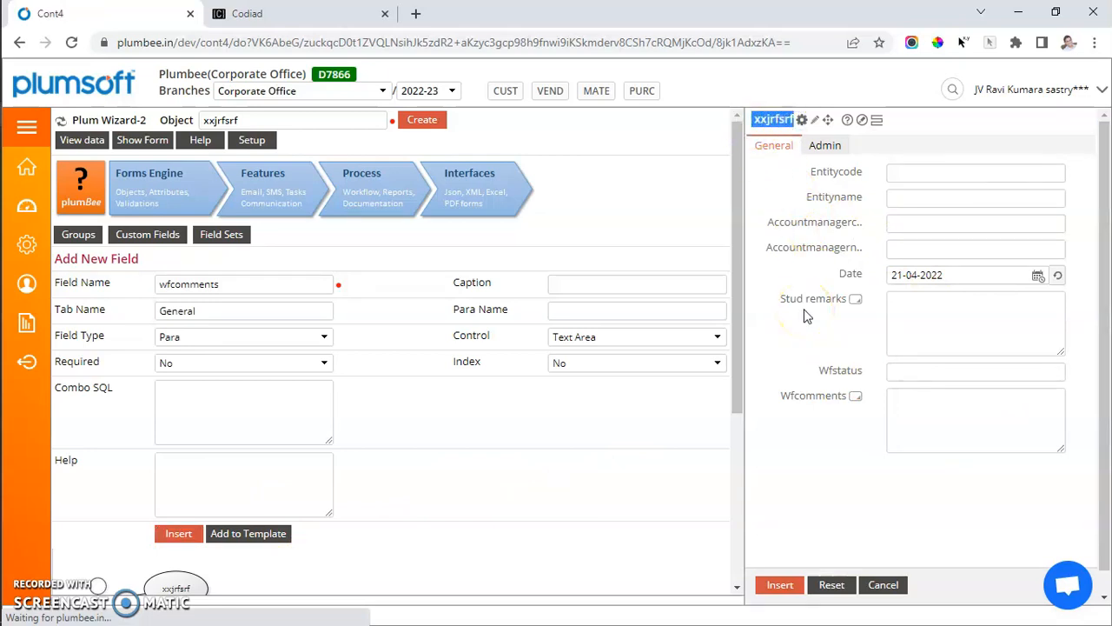
pyautogui.click(883, 177)
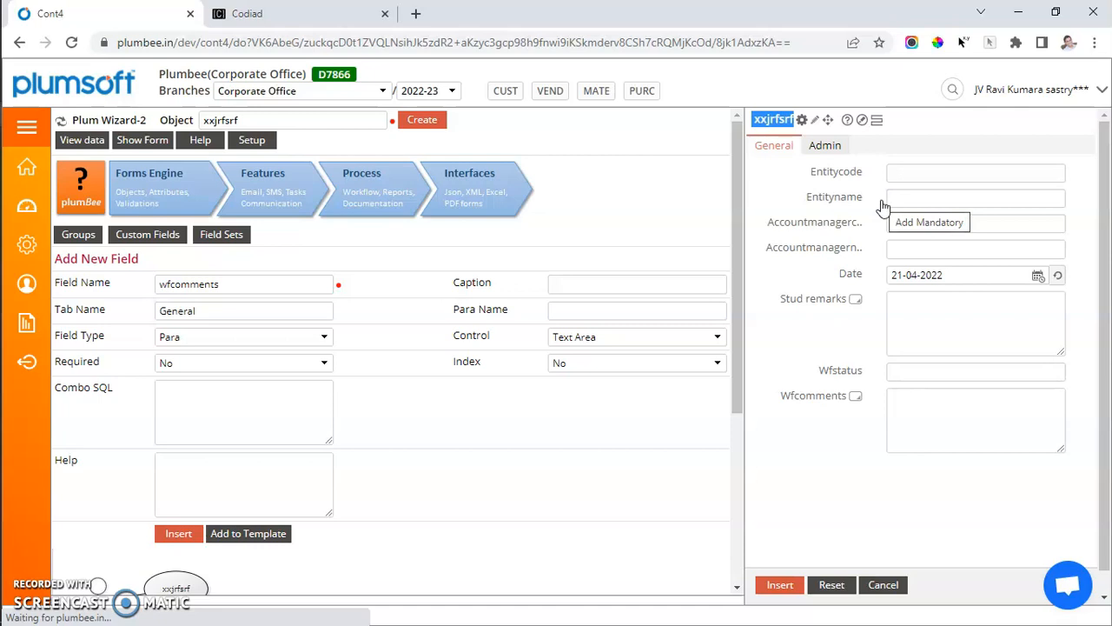
pyautogui.click(883, 202)
pyautogui.click(885, 232)
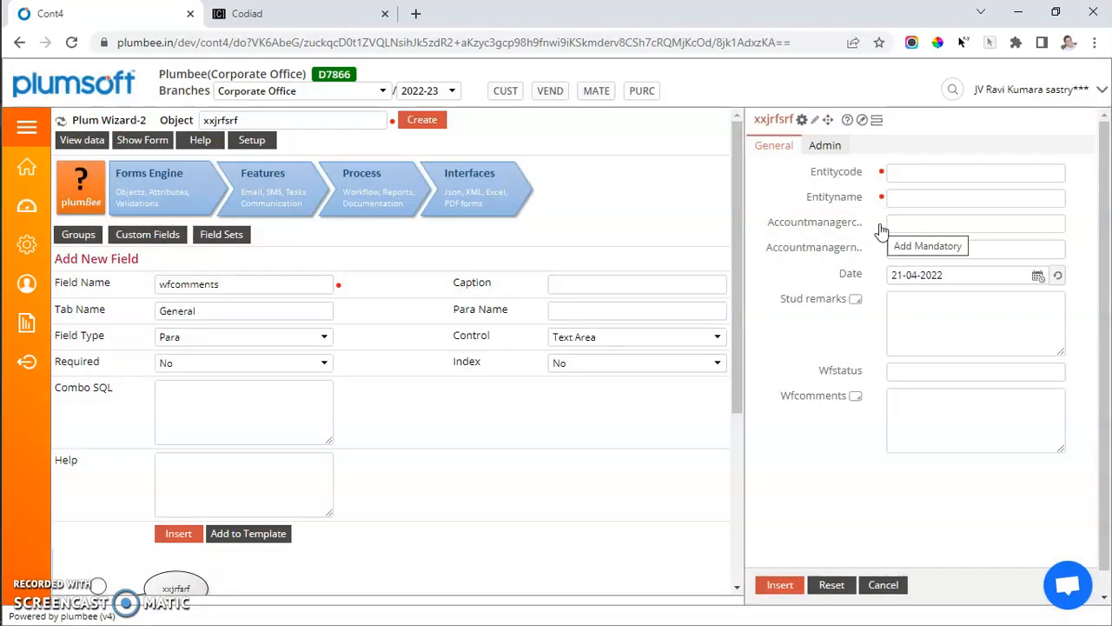
# Set the Entitycode field's default to s:user_entitycode, save it and show the form again to check the prefilled value.
pyautogui.click(870, 178)
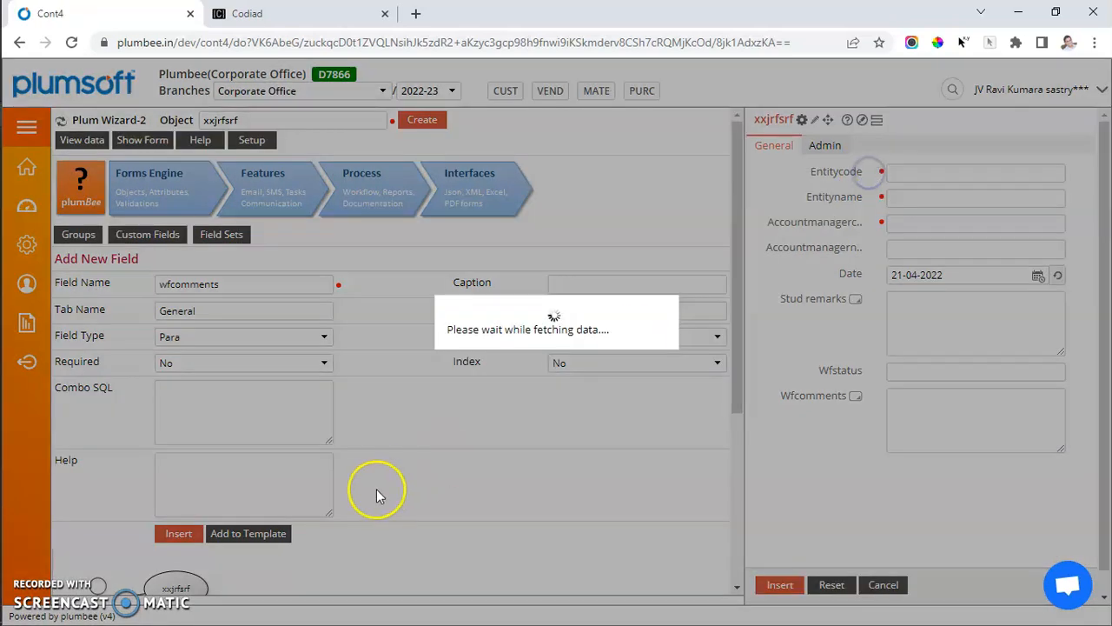
pyautogui.click(325, 542)
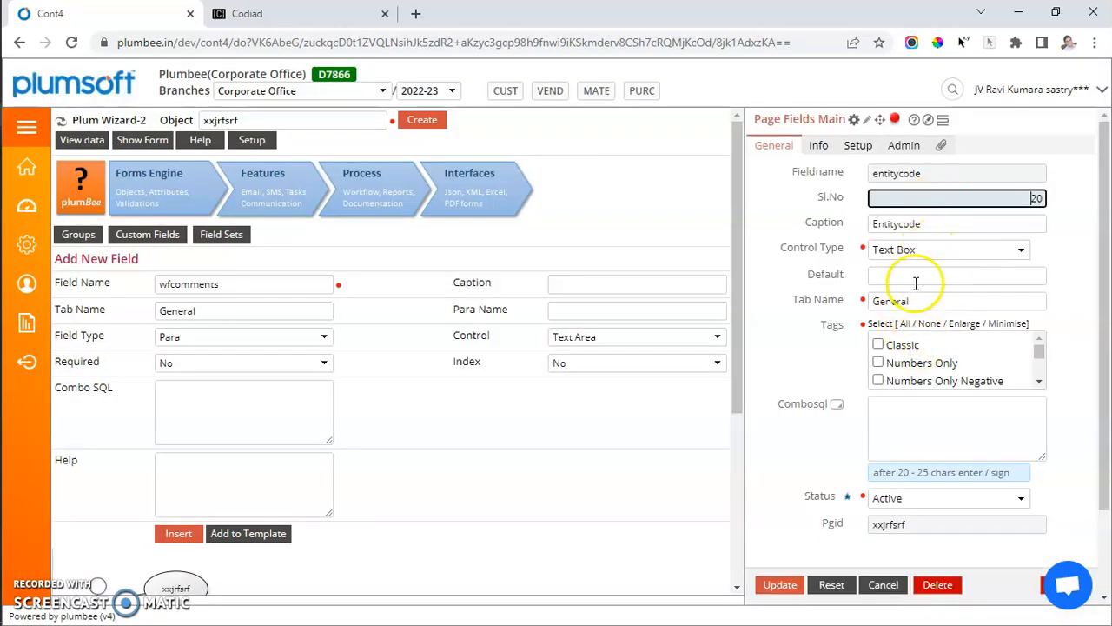
pyautogui.click(914, 278)
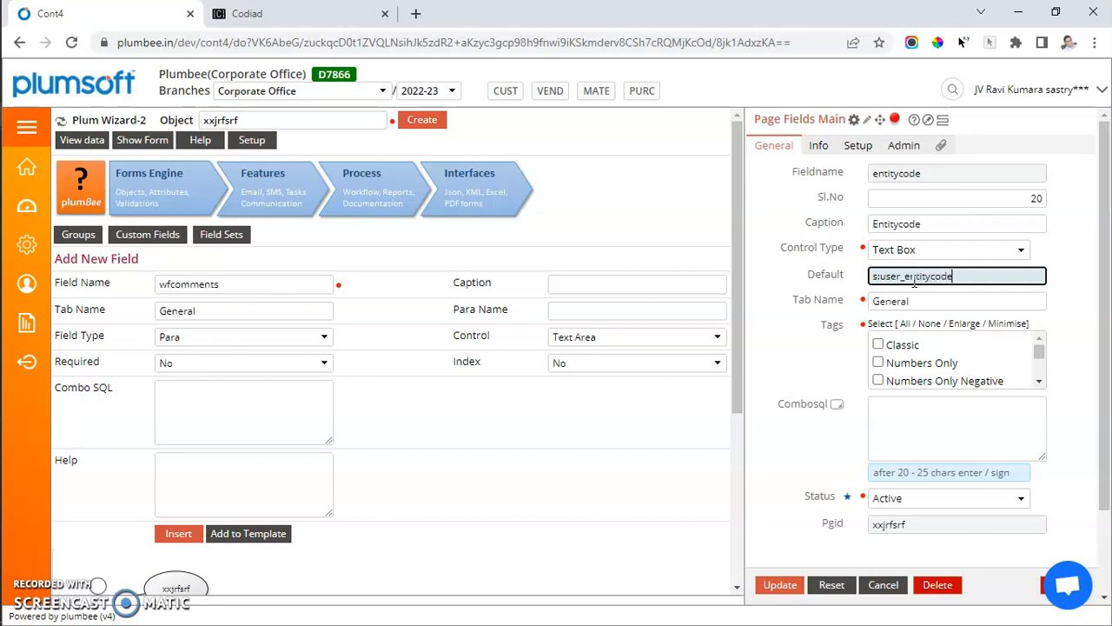
pyautogui.press('Return')
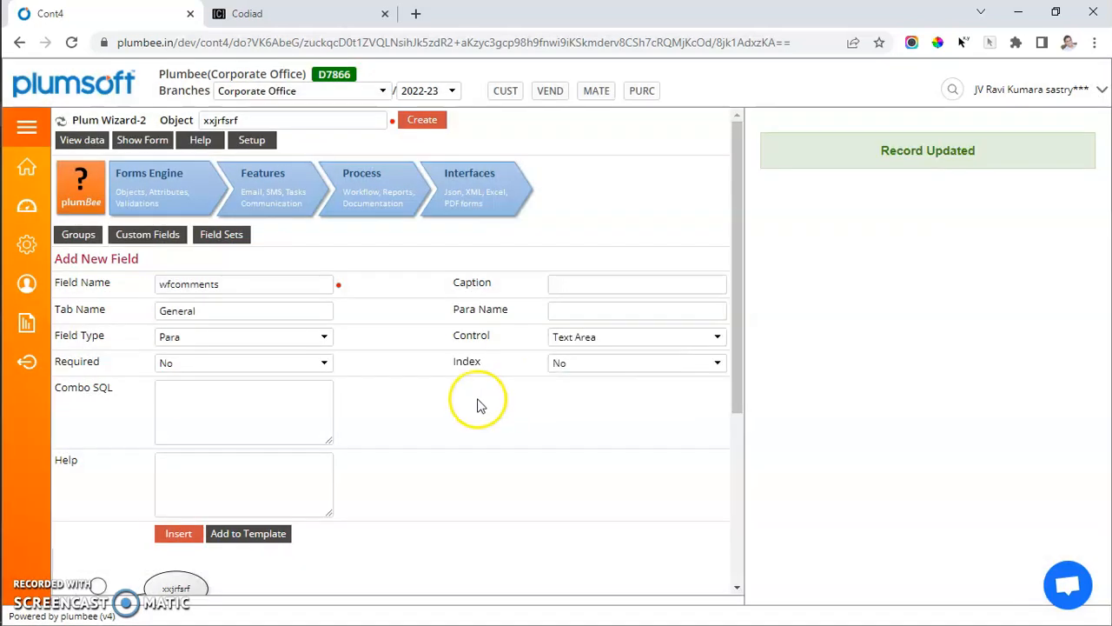
pyautogui.click(143, 140)
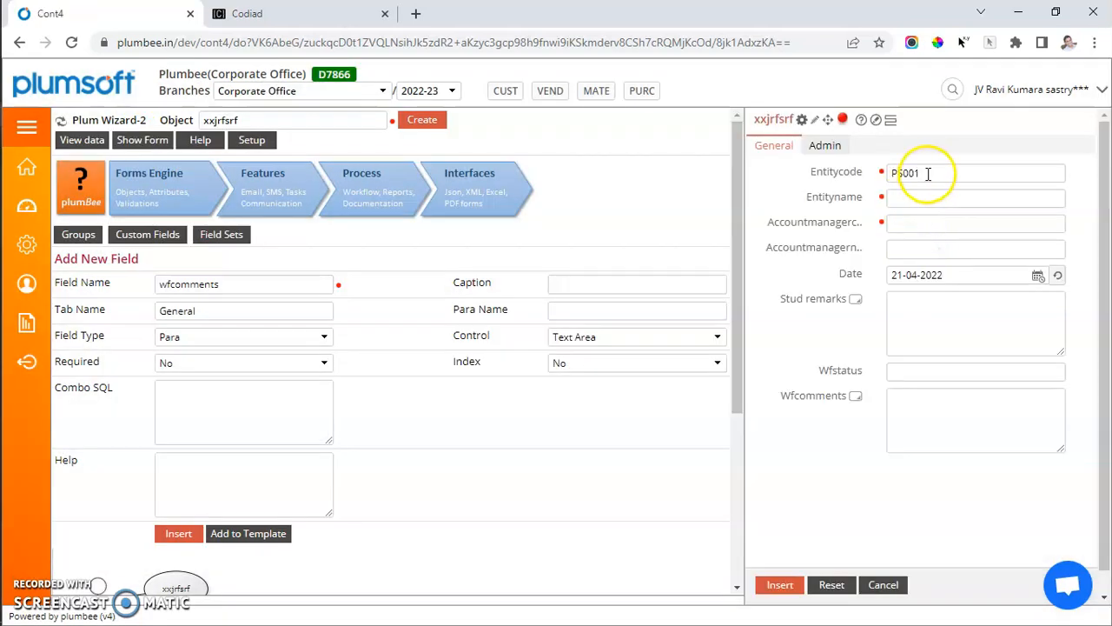
pyautogui.doubleClick(926, 172)
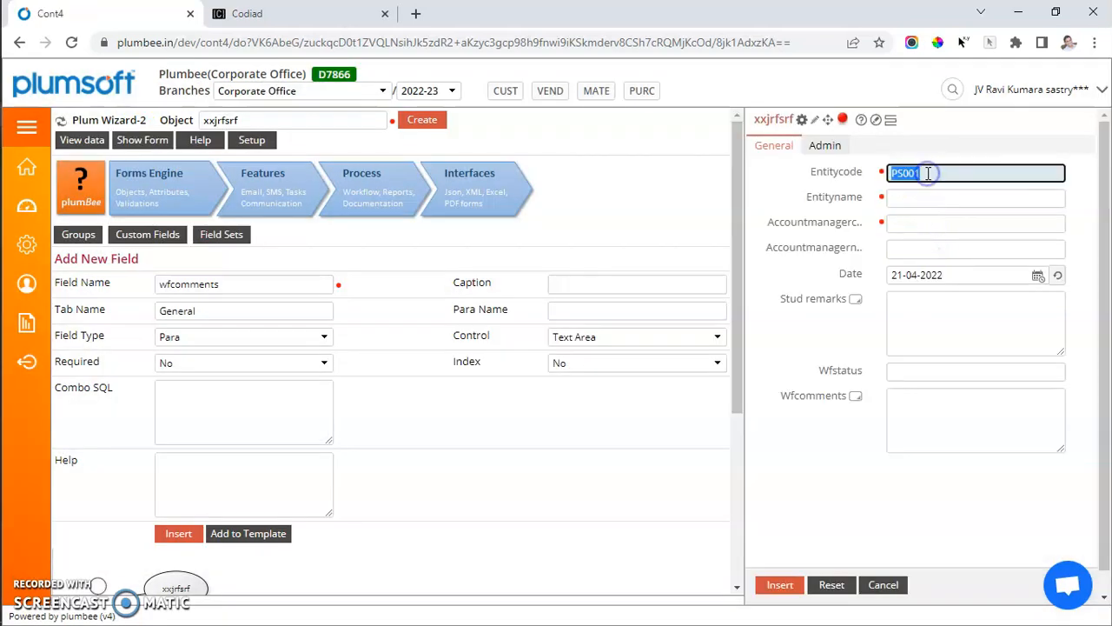
# Change the Entitycode field's control type to Readonly.
pyautogui.click(859, 177)
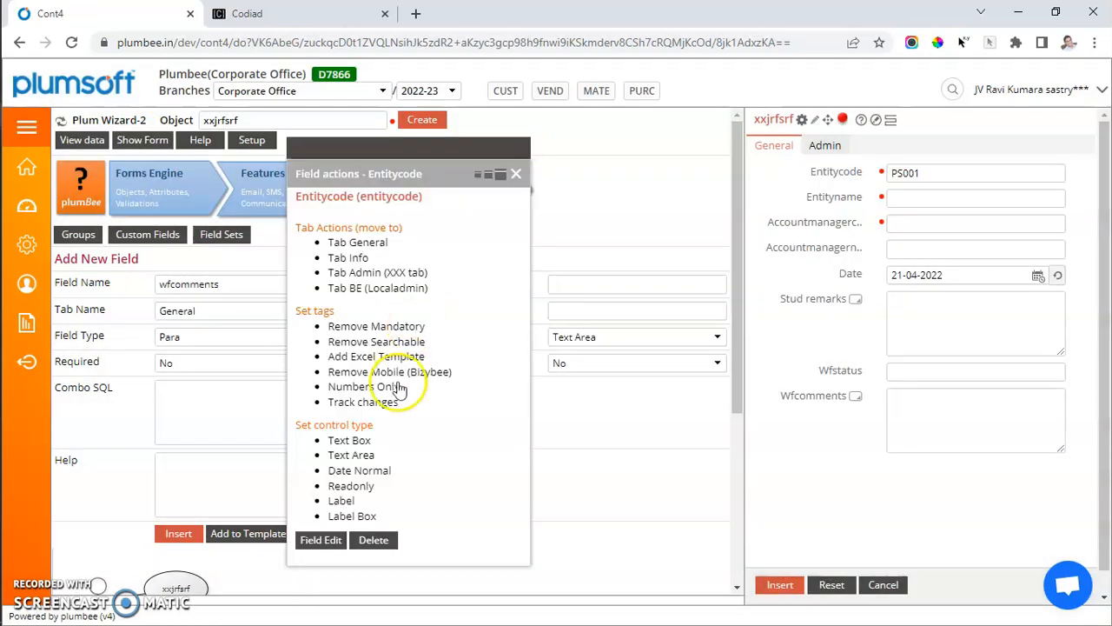
pyautogui.click(346, 489)
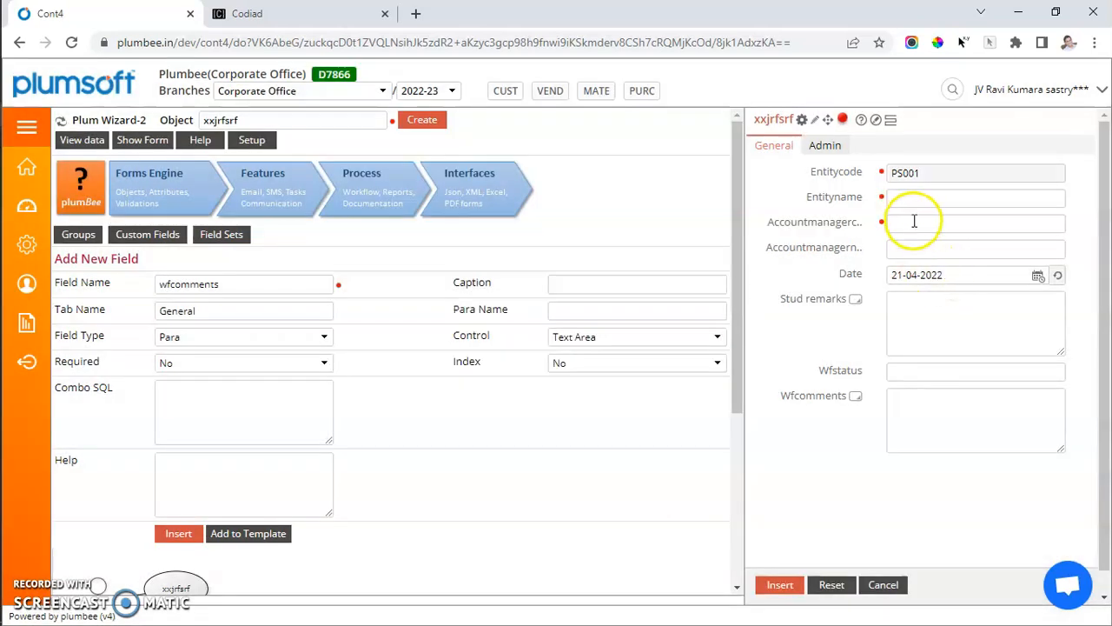
pyautogui.click(912, 222)
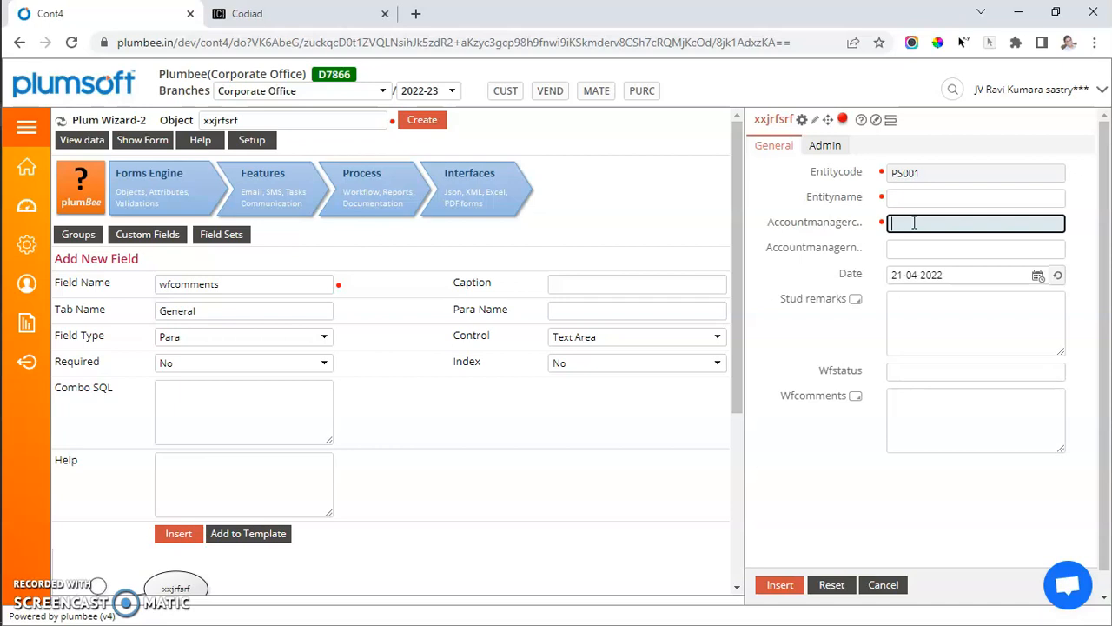
# Open the setup record of the xxjrfsrf form, search it for "photo", toggle the matching tag and update the record.
pyautogui.click(800, 118)
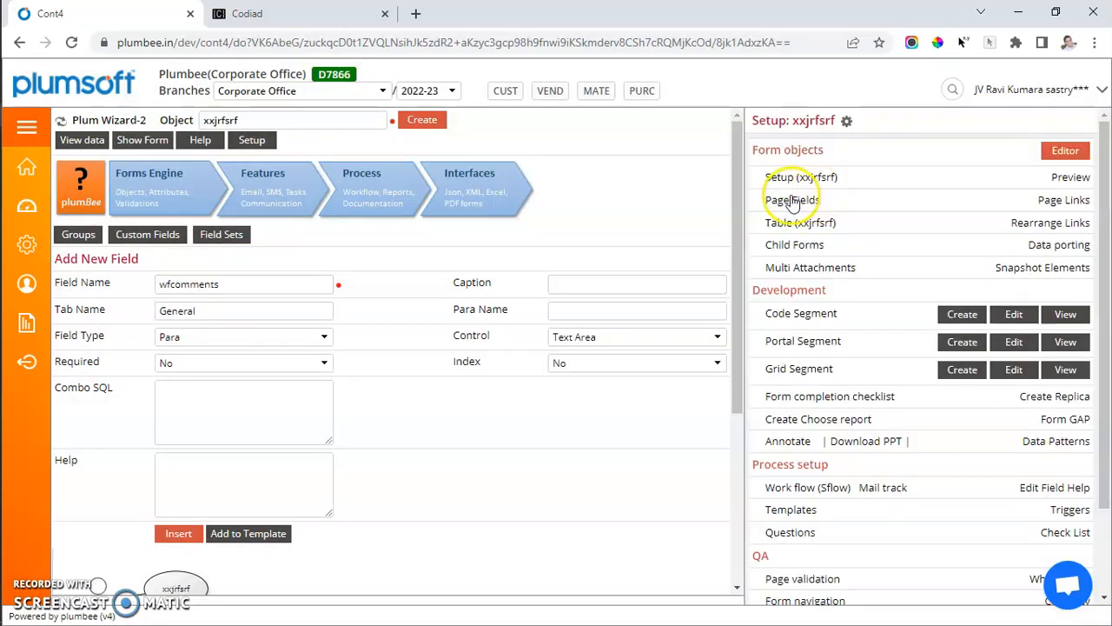
pyautogui.click(808, 178)
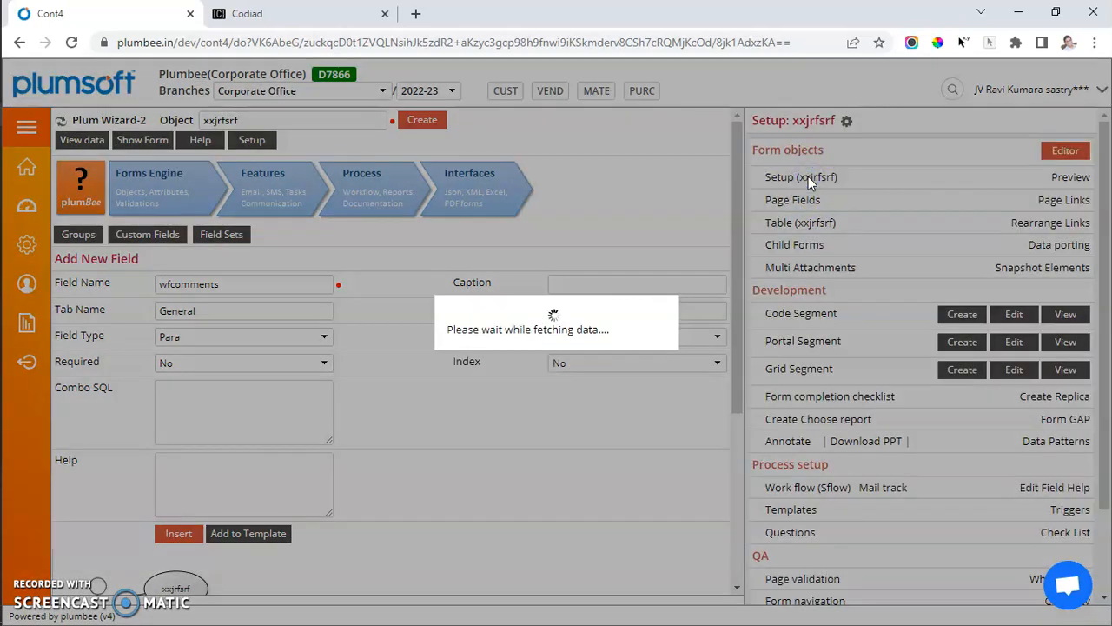
pyautogui.hotkey('ctrl', 'f')
pyautogui.write('photo')
pyautogui.click(892, 463)
pyautogui.click(779, 584)
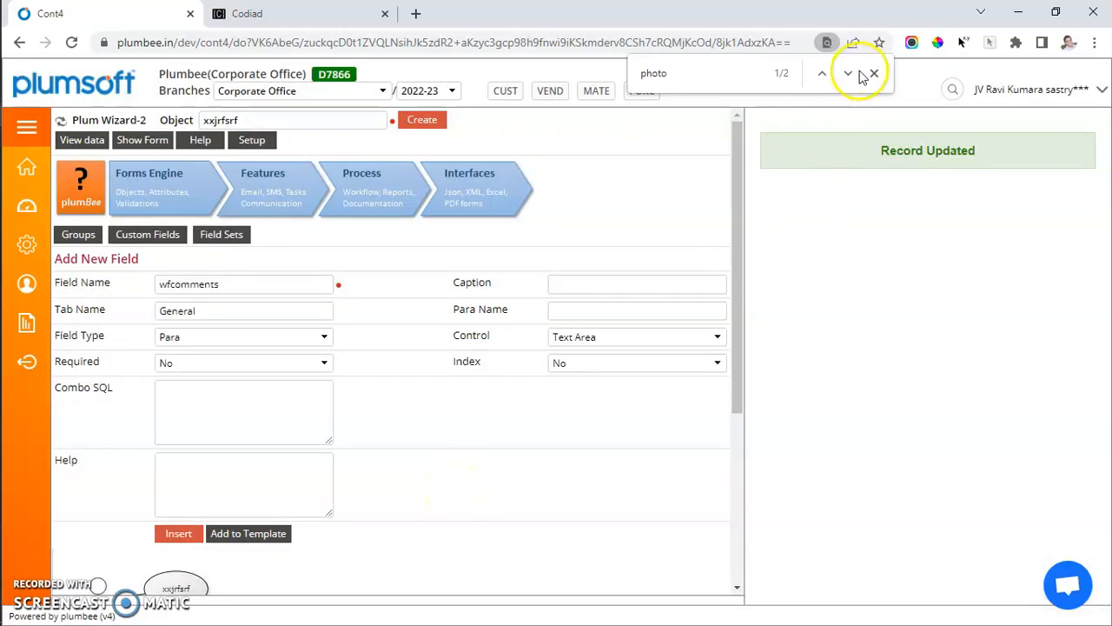
pyautogui.click(875, 75)
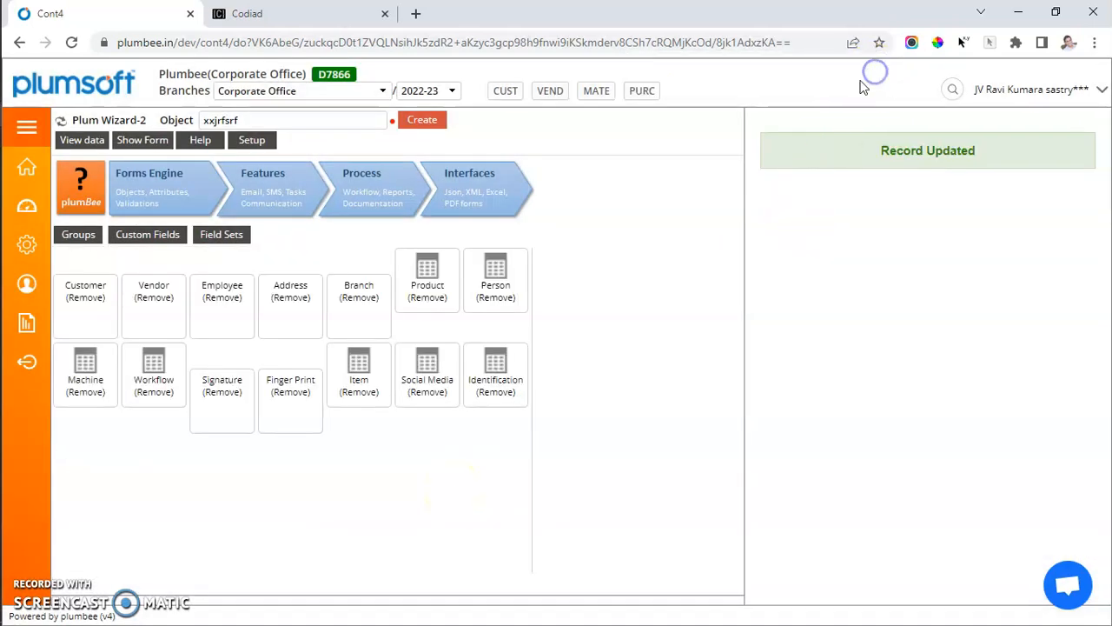
# Copy the object name and search the Page Head list in Form Setup for xxjrfsrf.
pyautogui.click(222, 119)
pyautogui.doubleClick(222, 119)
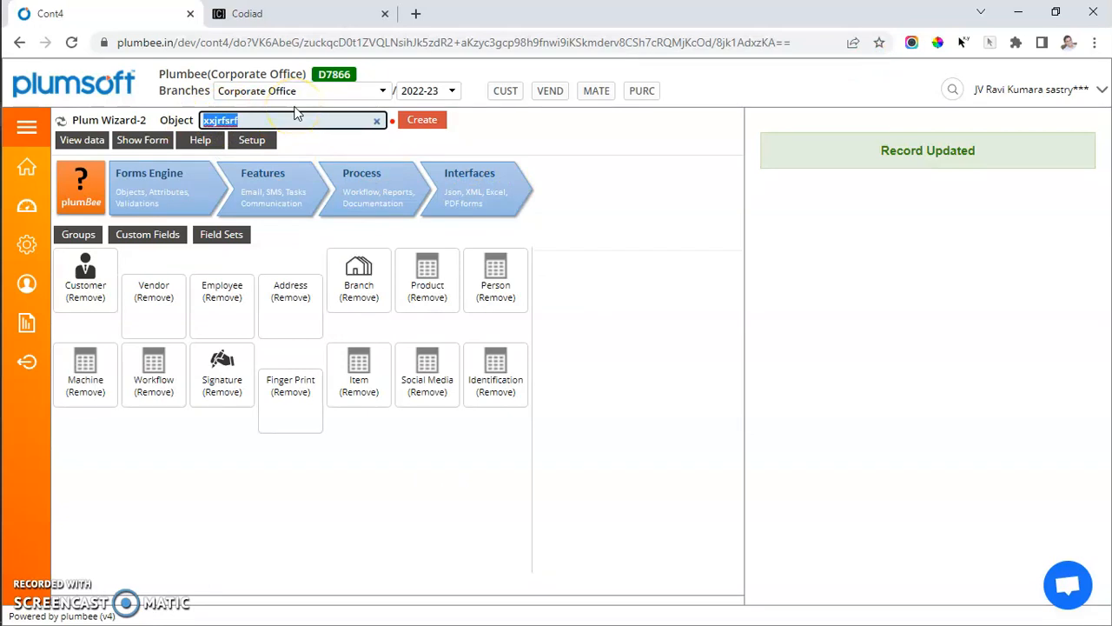
pyautogui.click(26, 127)
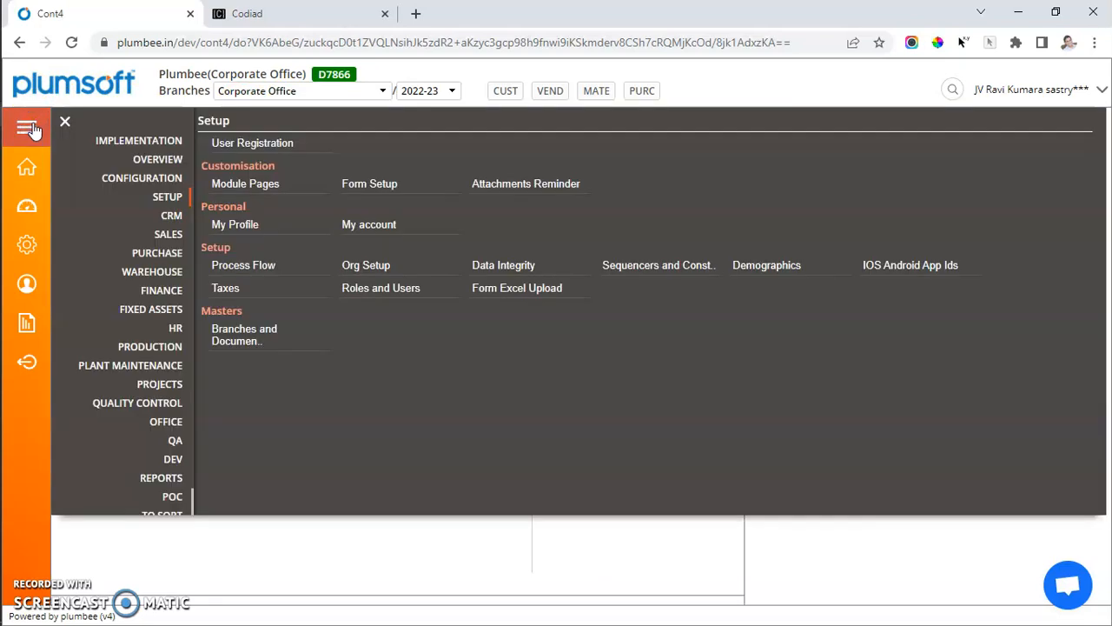
pyautogui.click(169, 199)
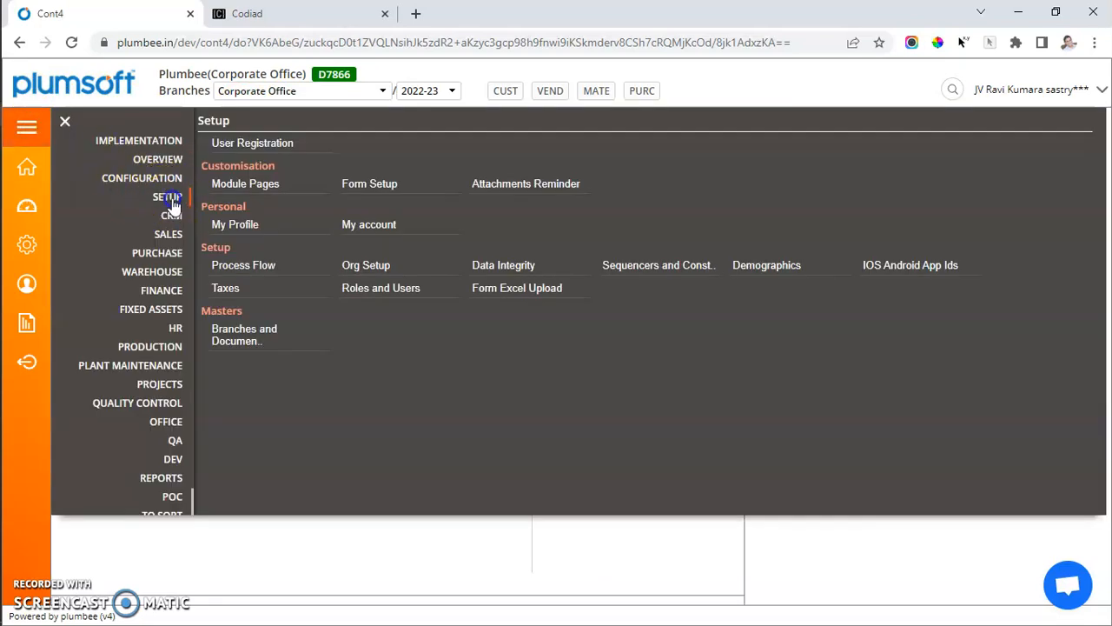
pyautogui.click(382, 198)
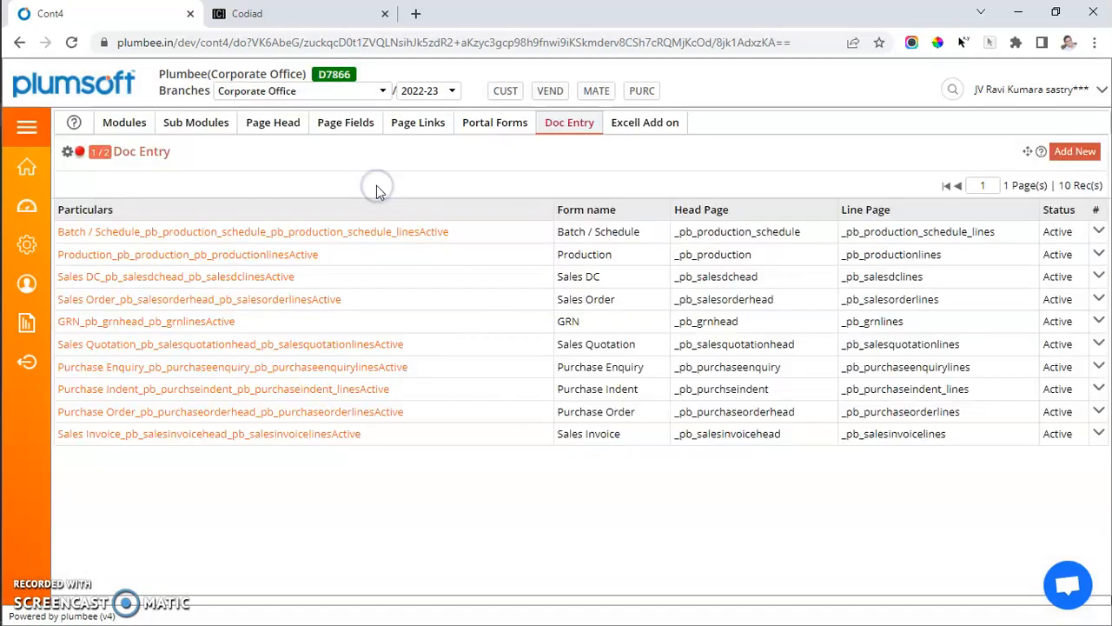
pyautogui.click(481, 121)
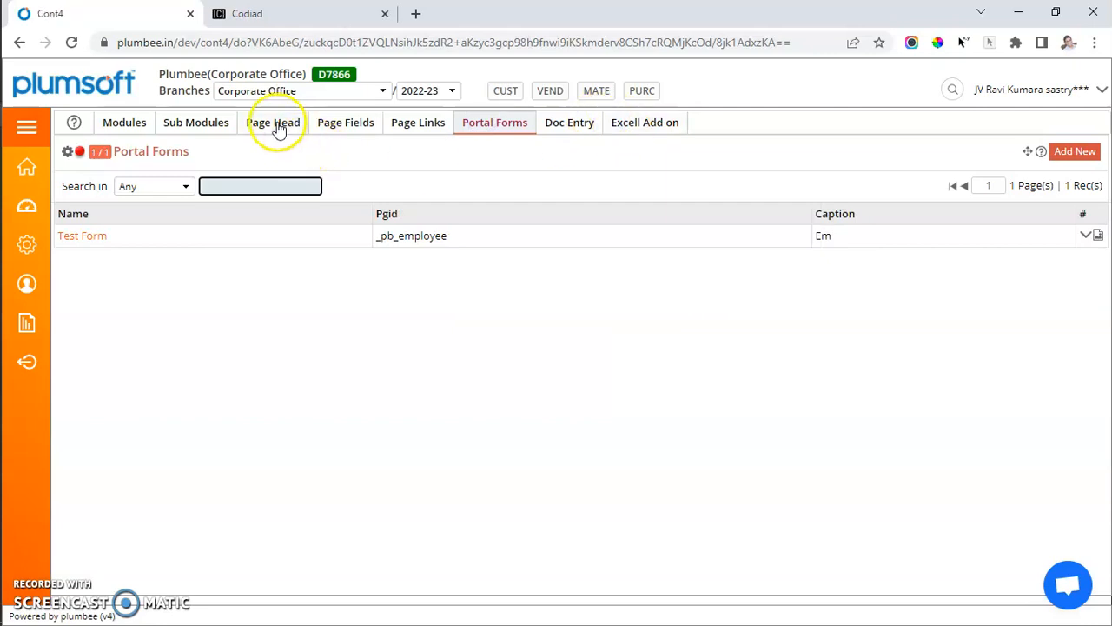
pyautogui.click(276, 122)
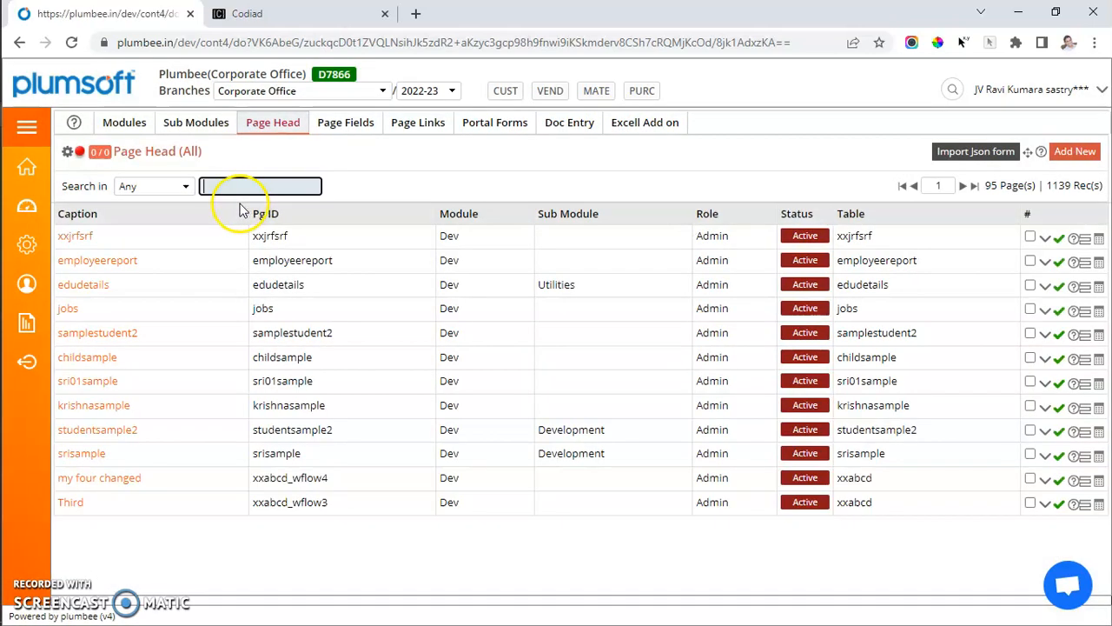
pyautogui.click(256, 186)
pyautogui.write('xxjrfsrf')
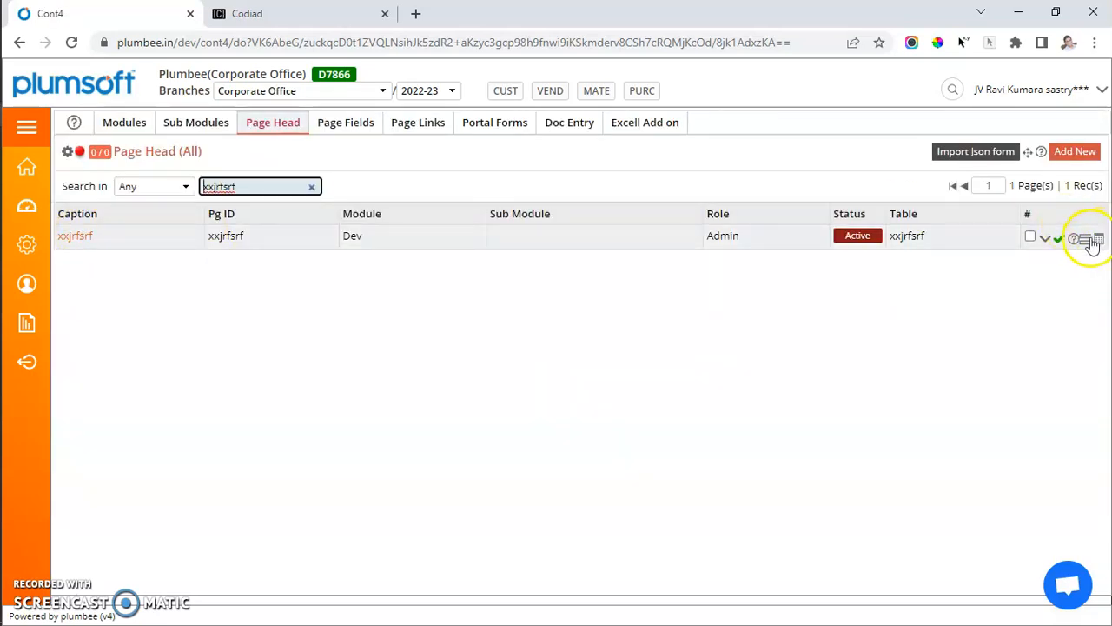
# Open the Easyflow setup of the xxjrfsrf form and name the workflow "JRF to SRF".
pyautogui.click(75, 241)
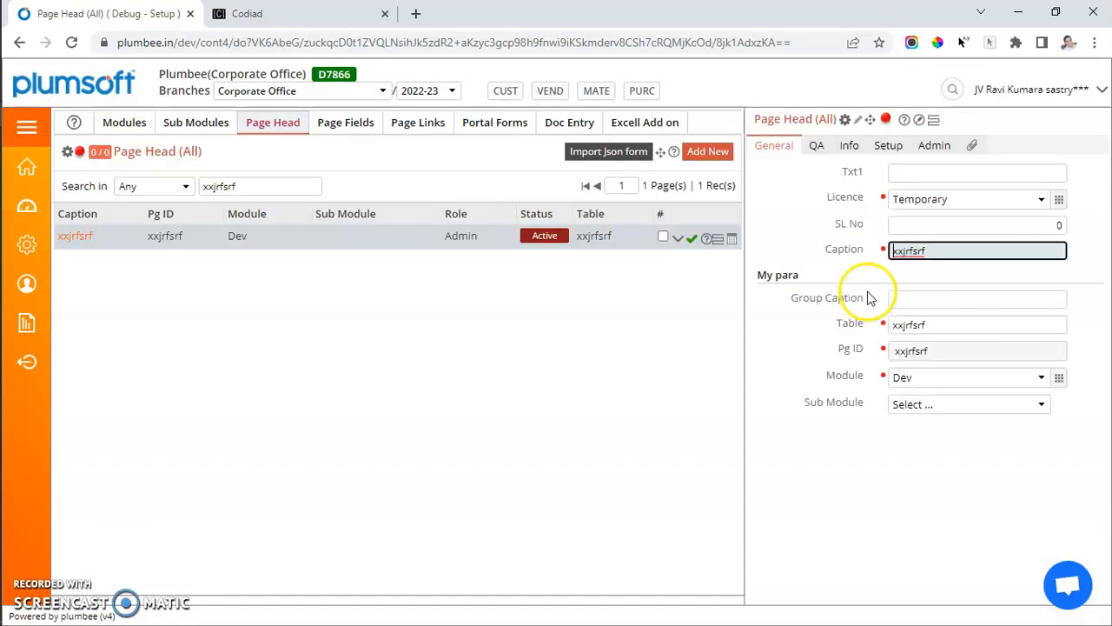
pyautogui.click(718, 240)
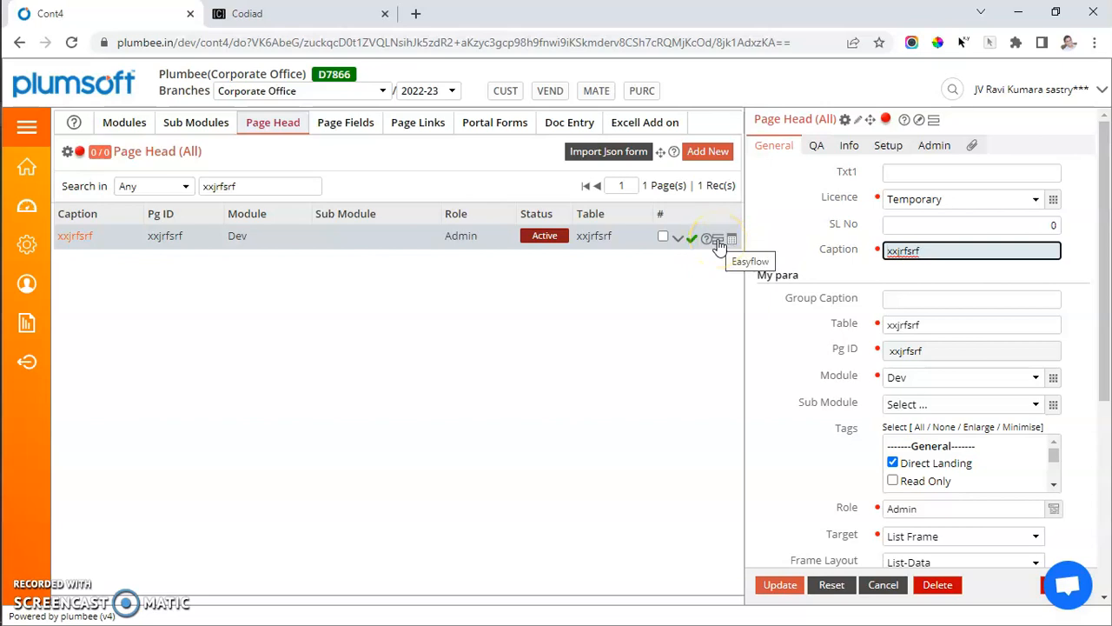
pyautogui.click(718, 240)
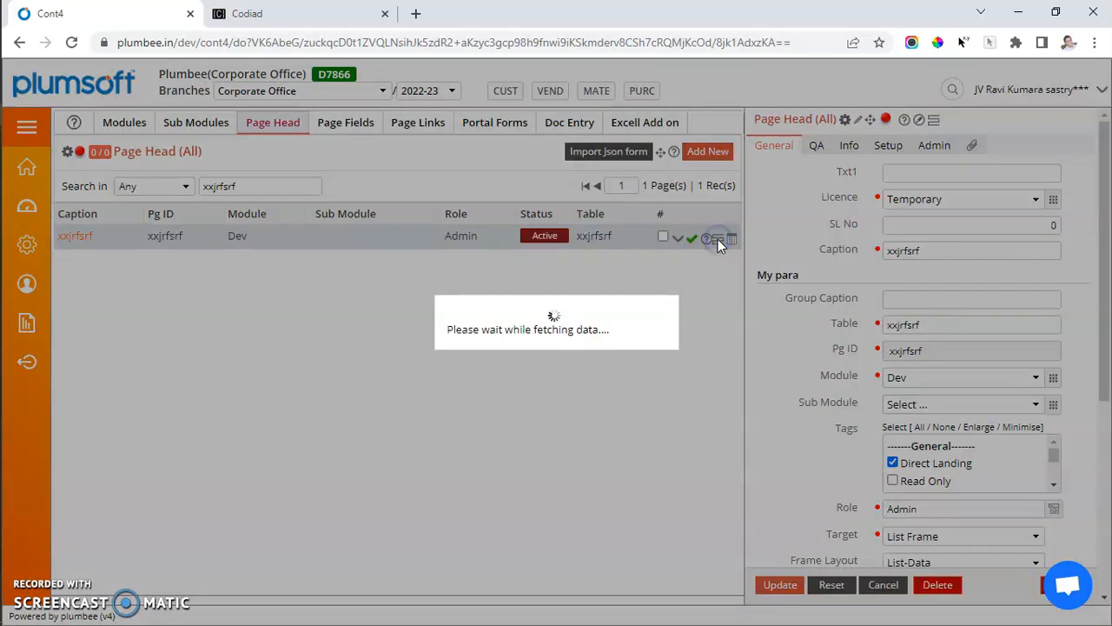
pyautogui.click(910, 148)
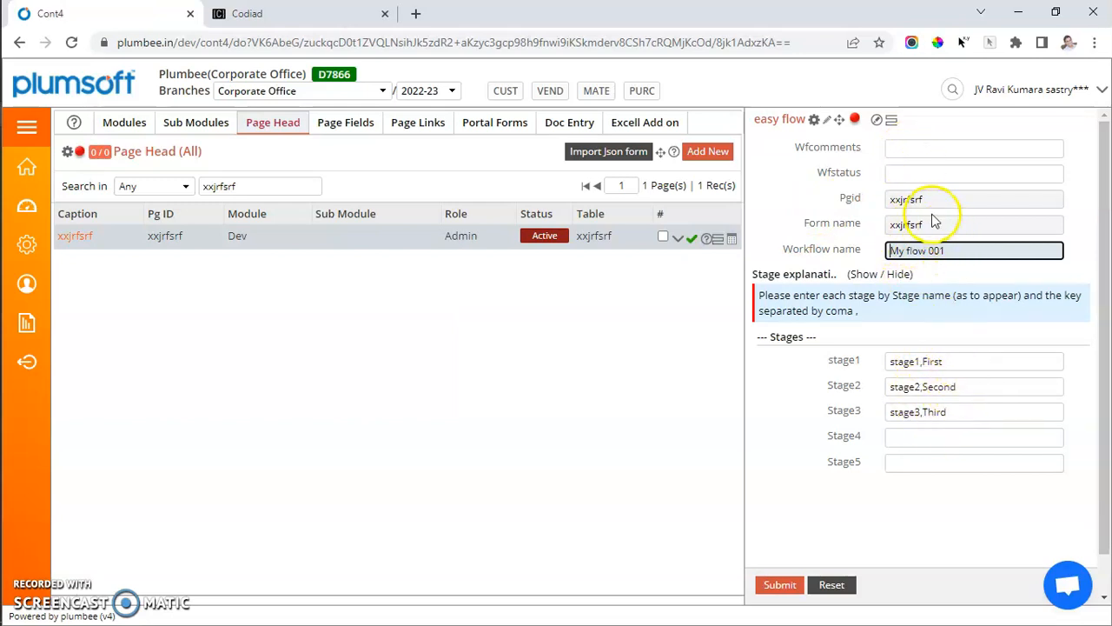
pyautogui.moveTo(933, 202); pyautogui.dragTo(880, 203)
pyautogui.moveTo(935, 226); pyautogui.dragTo(883, 222)
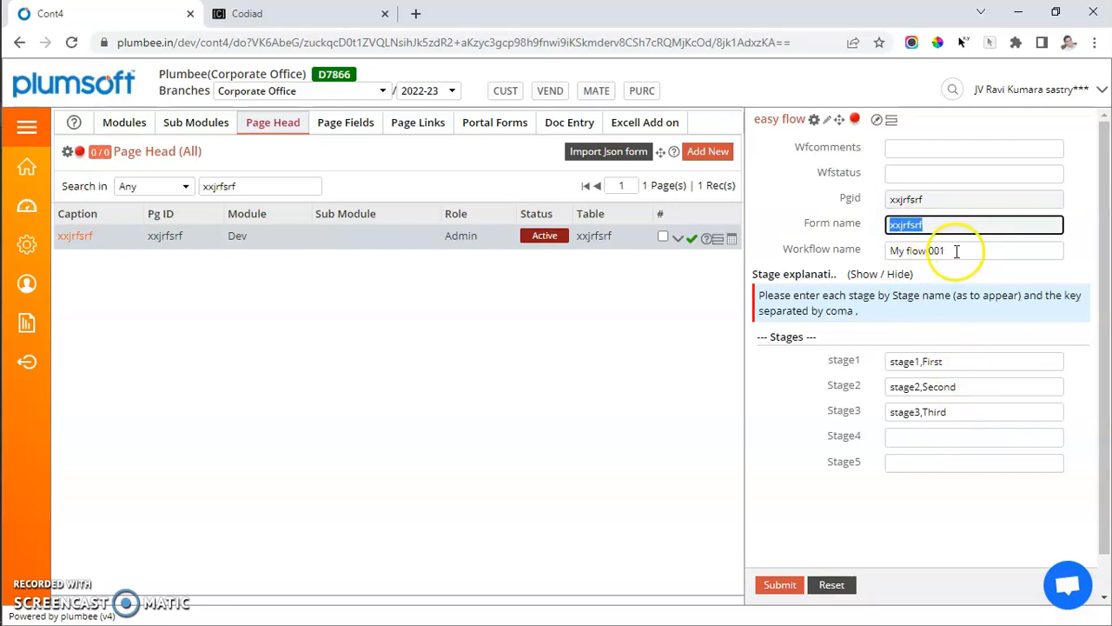
pyautogui.moveTo(954, 250); pyautogui.dragTo(853, 252)
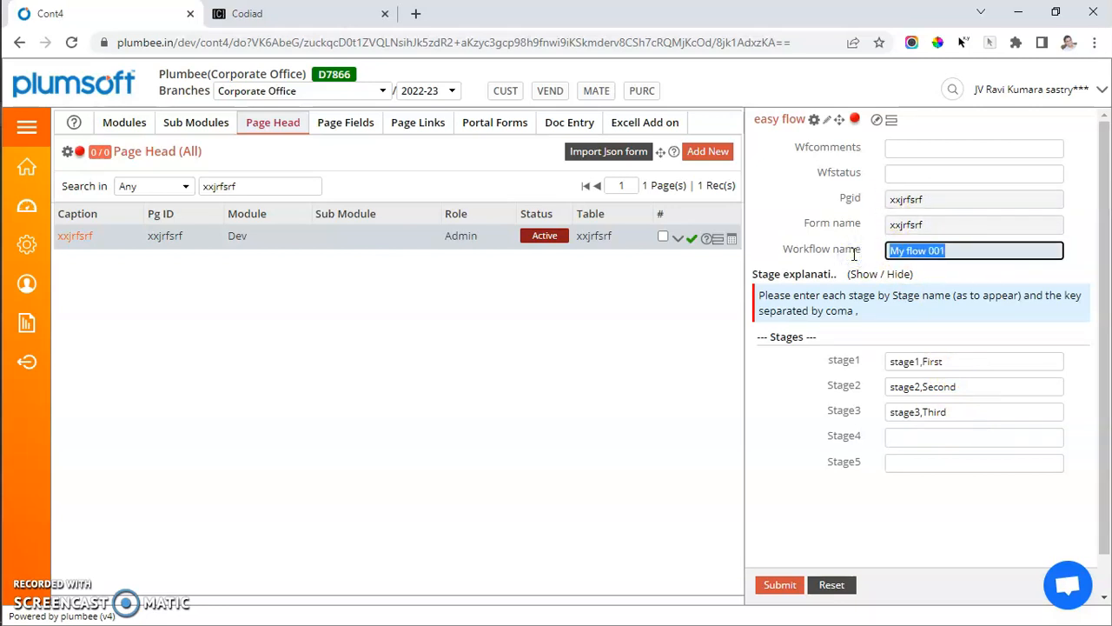
pyautogui.write('Jr')
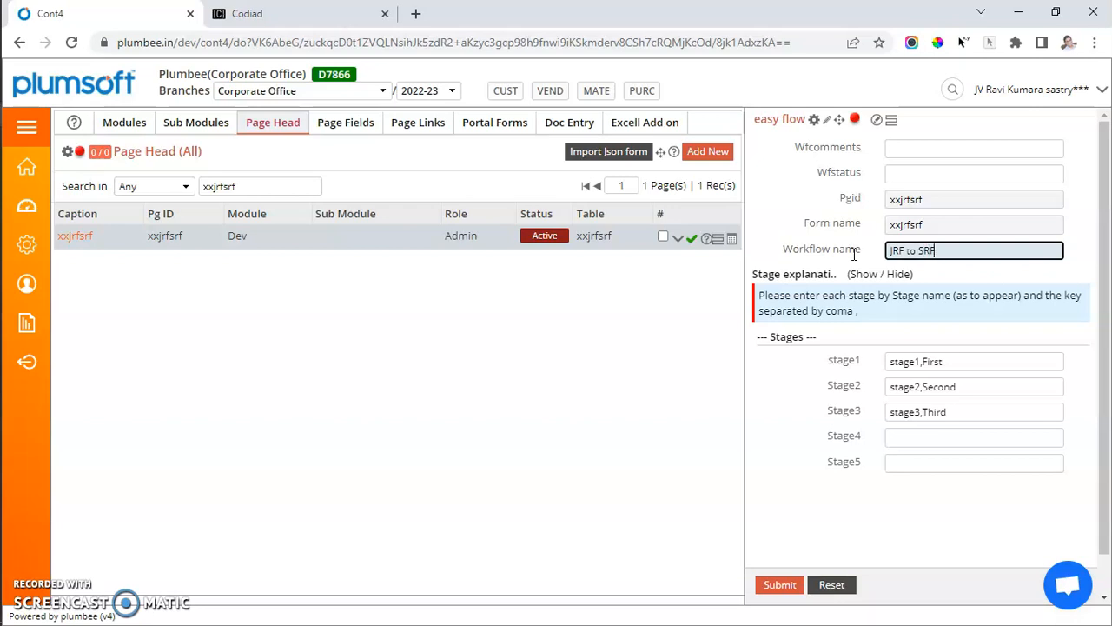
pyautogui.moveTo(953, 250); pyautogui.dragTo(866, 259)
# Set stage 1 of the workflow to "Student applied".
pyautogui.moveTo(959, 362); pyautogui.dragTo(860, 363)
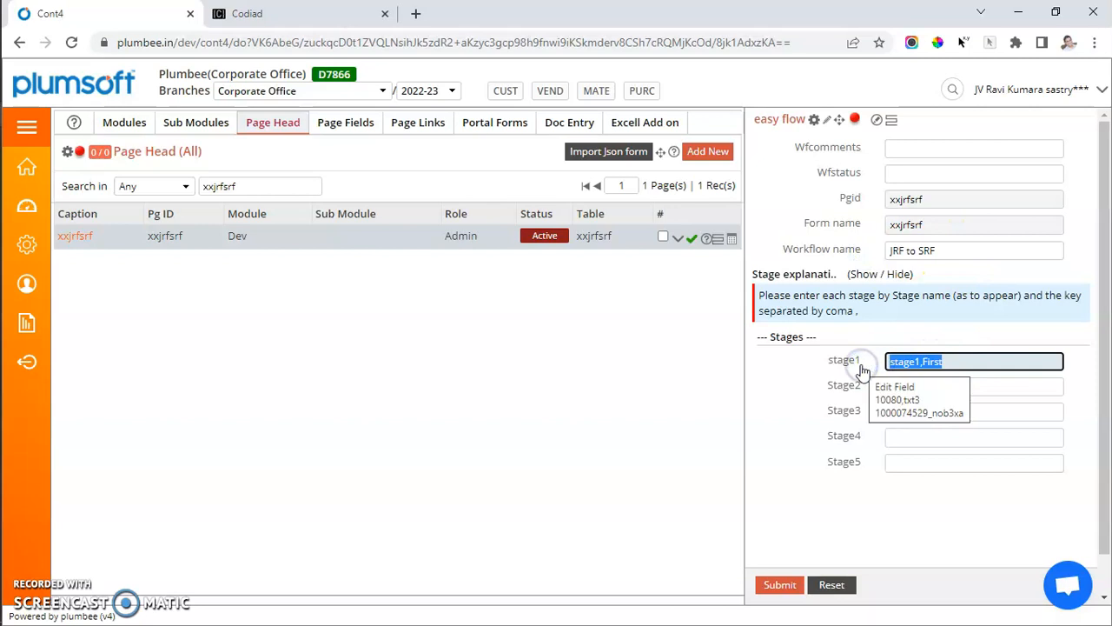
pyautogui.write('S')
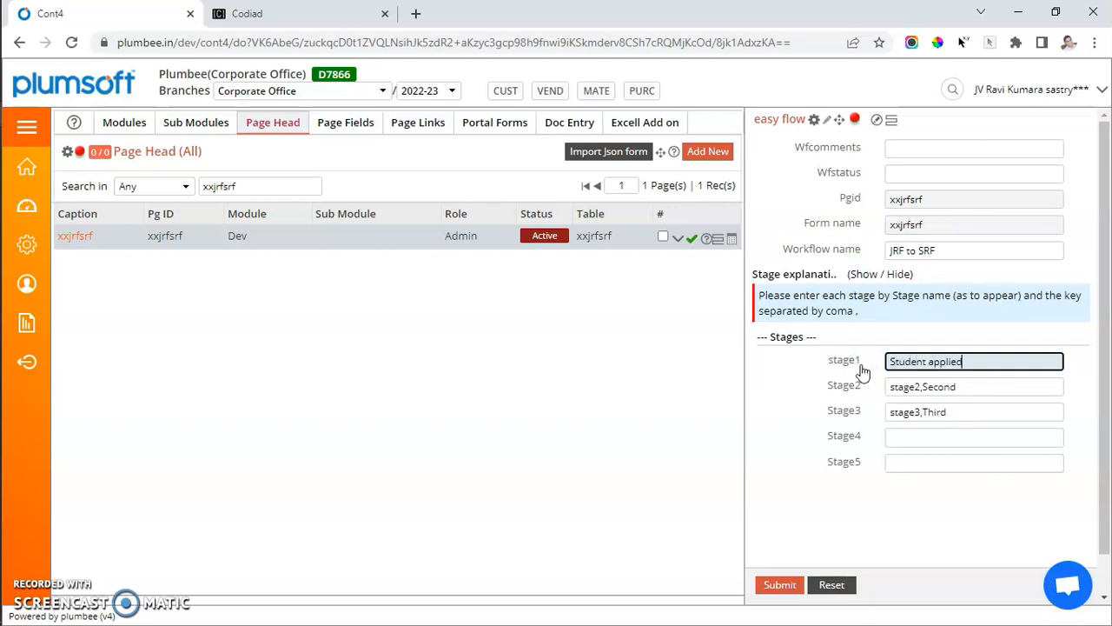
pyautogui.write('tudent applied')
# Set workflow stage 2 to "With Supervisor" and stage 3 to "With dean Accad".
pyautogui.moveTo(963, 388); pyautogui.dragTo(881, 397)
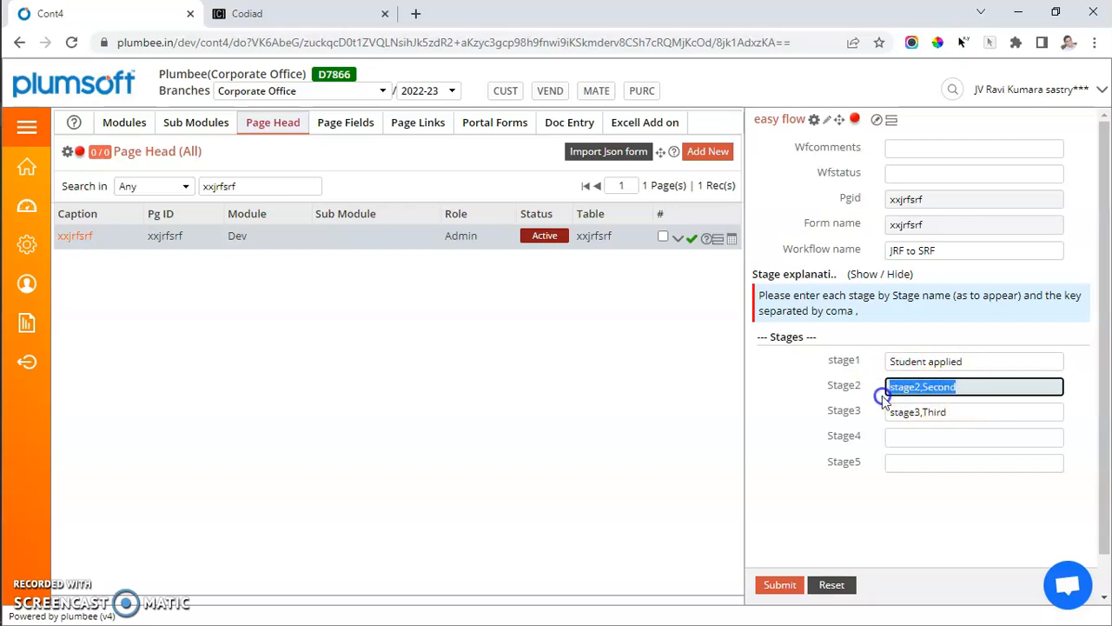
pyautogui.write('Sent t')
pyautogui.write('With ')
pyautogui.write('Superv')
pyautogui.write('isor')
pyautogui.moveTo(956, 414); pyautogui.dragTo(872, 417)
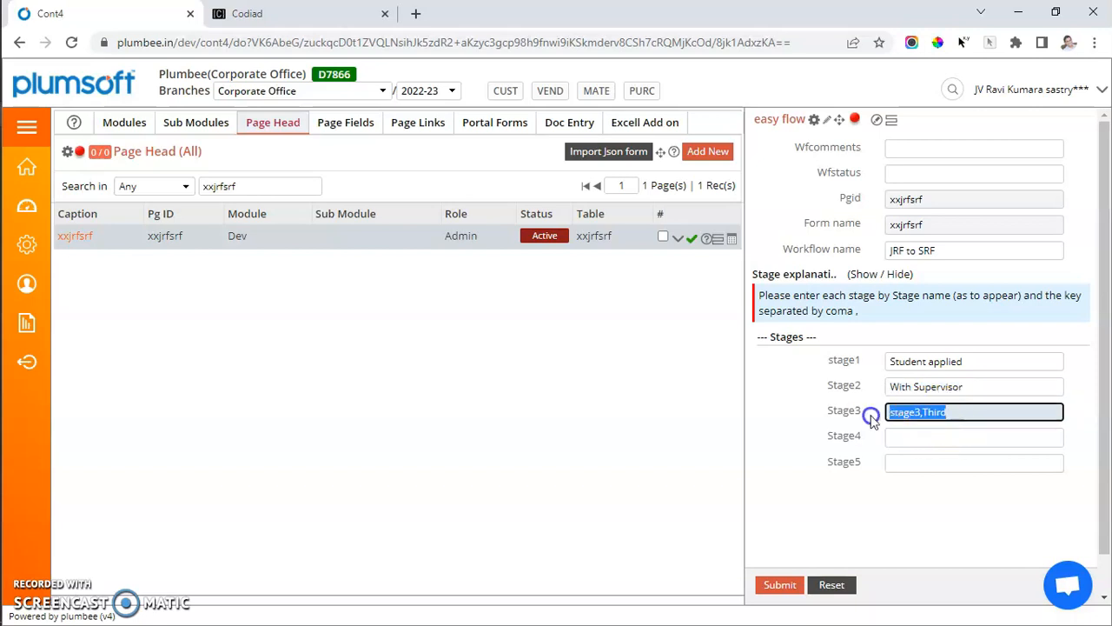
pyautogui.write('With dean')
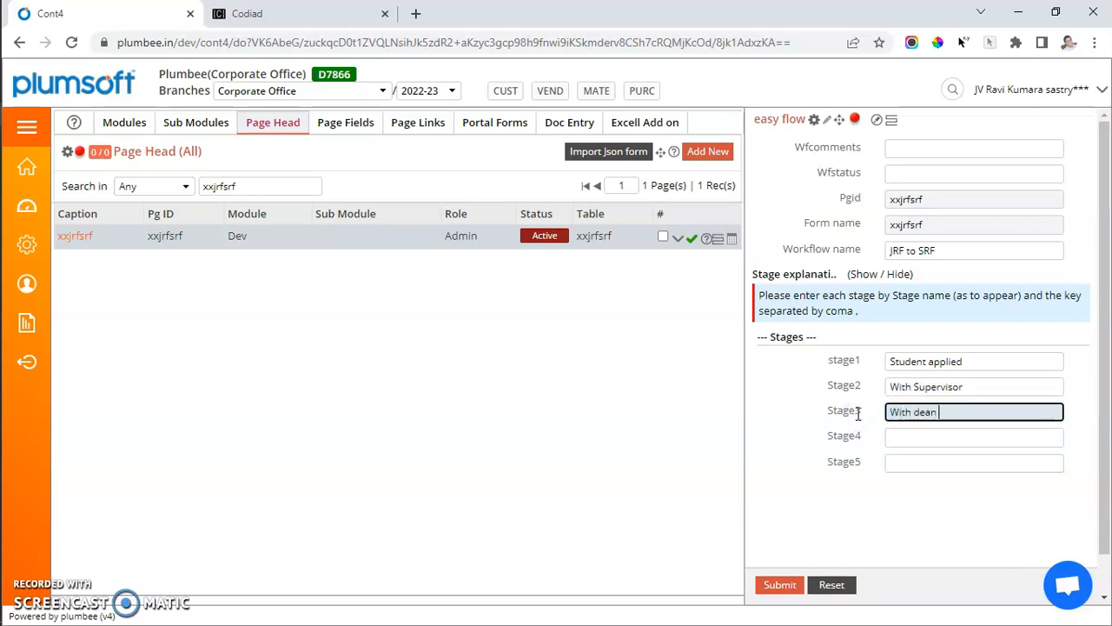
pyautogui.write(' Accad')
# Set workflow stage 1 to "With student" and stage 4 to "Final", leaving stage 5 empty.
pyautogui.moveTo(963, 362); pyautogui.dragTo(777, 372)
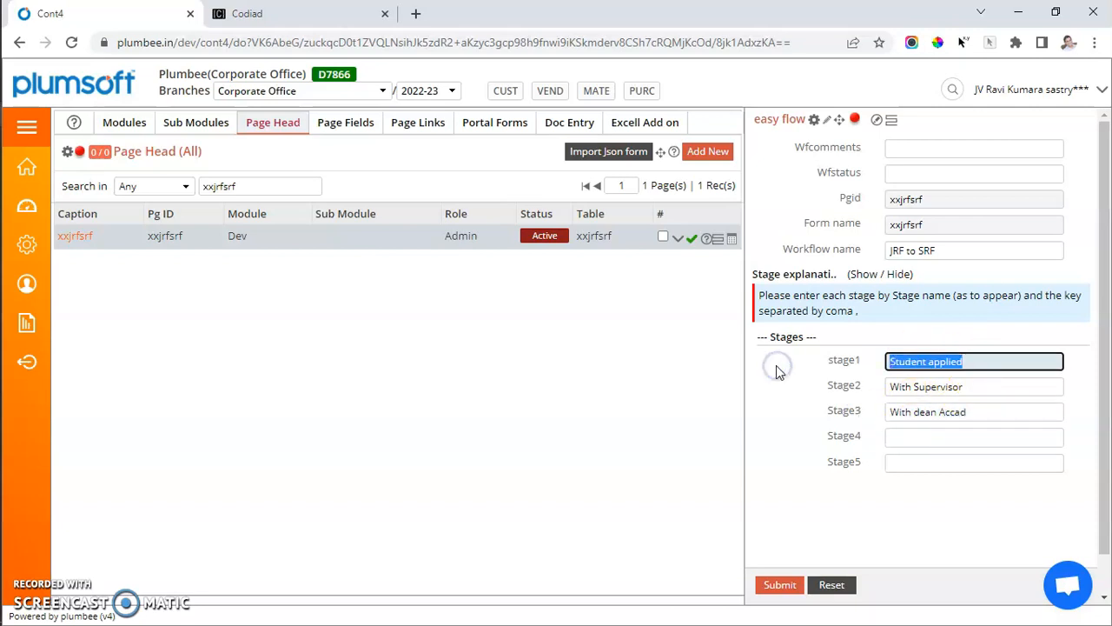
pyautogui.write('With student')
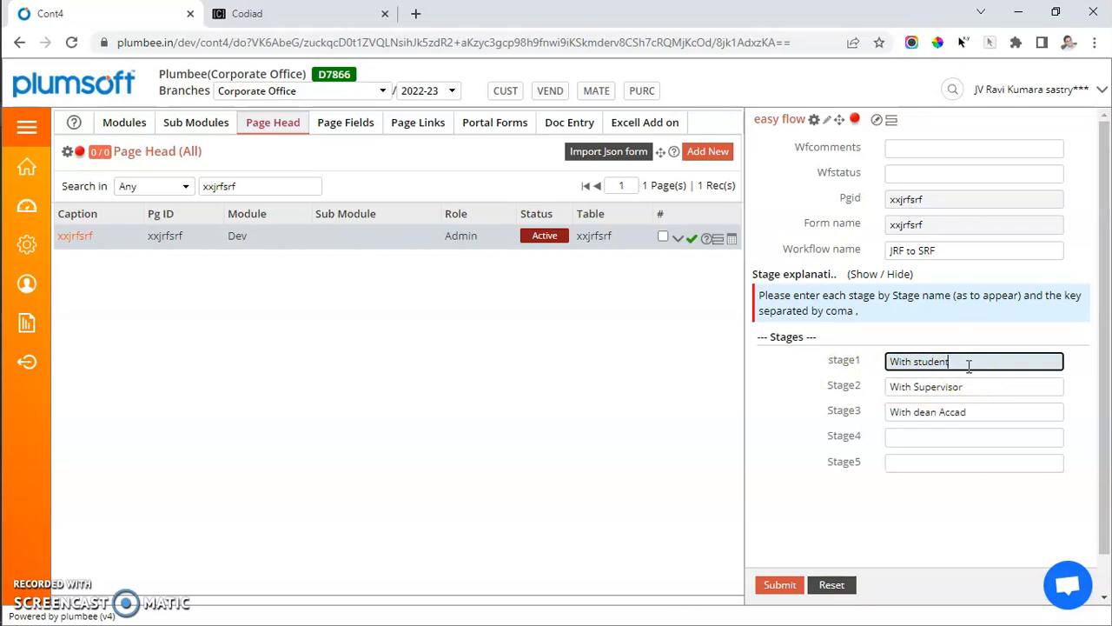
pyautogui.click(925, 435)
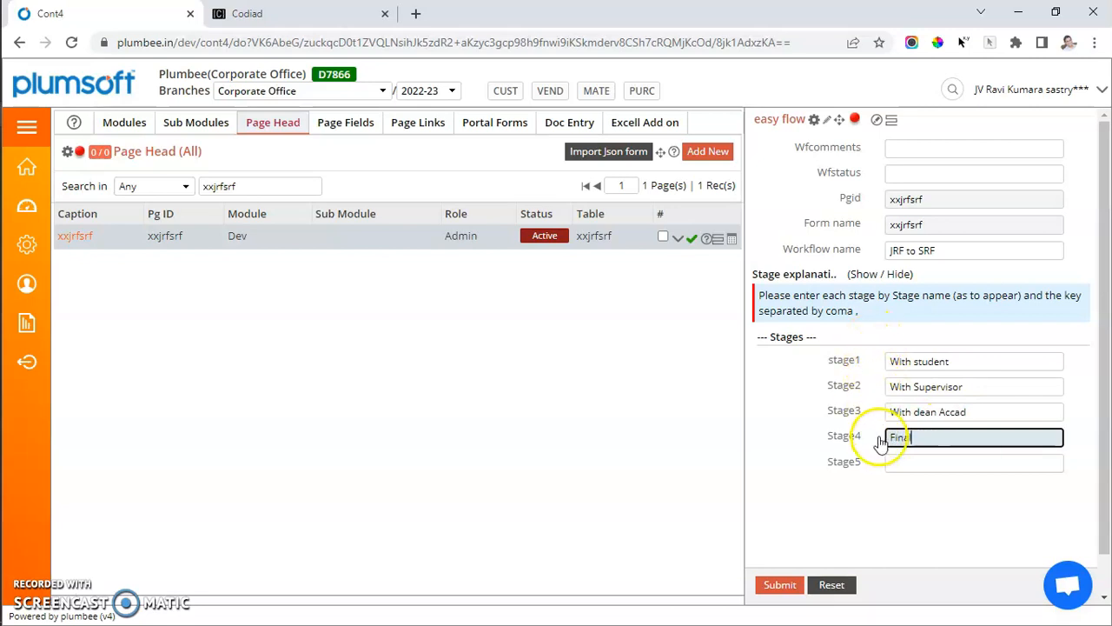
pyautogui.click(908, 460)
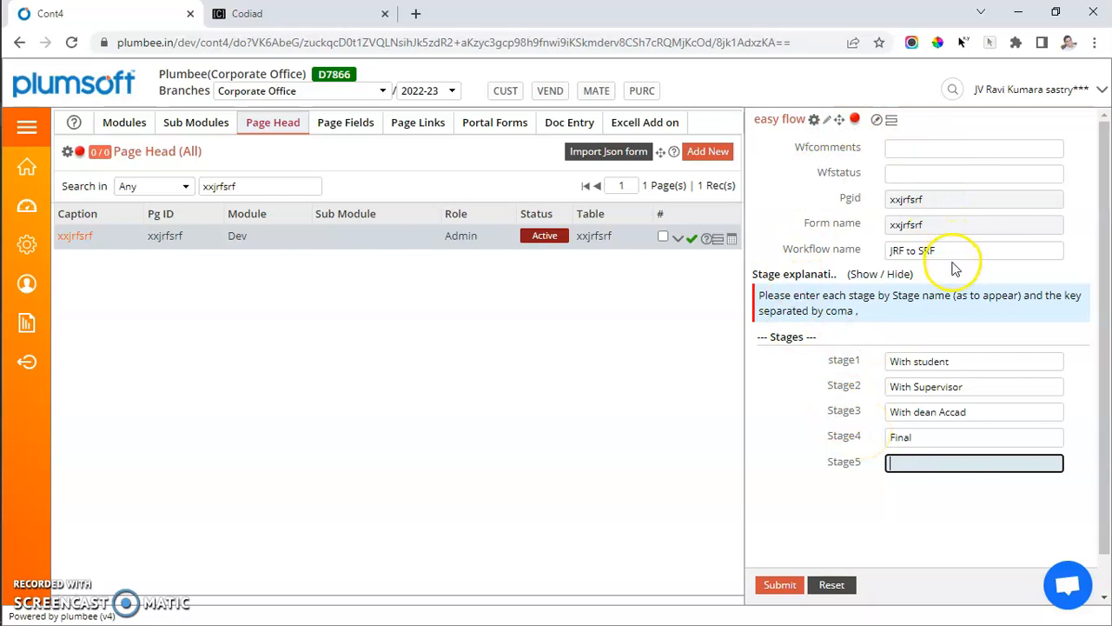
# Add the prefix "JRFSRF " before the stage 1 name and copy the prefix.
pyautogui.moveTo(950, 253); pyautogui.dragTo(883, 253)
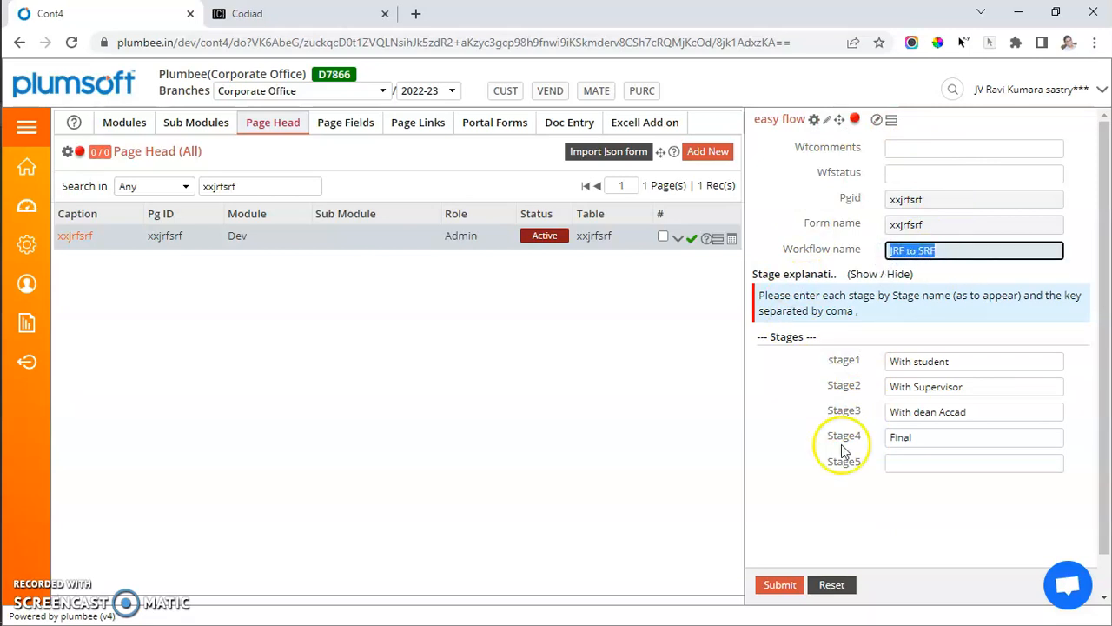
pyautogui.click(958, 362)
pyautogui.moveTo(958, 361); pyautogui.dragTo(874, 360)
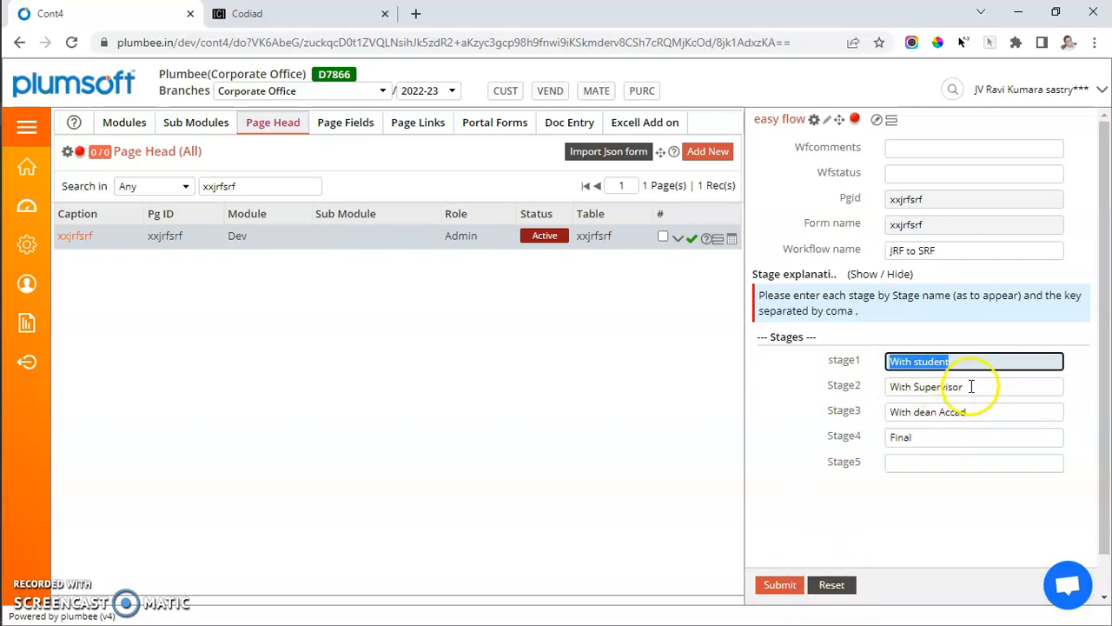
pyautogui.click(967, 386)
pyautogui.click(893, 362)
pyautogui.write('JRF')
pyautogui.write('SRF')
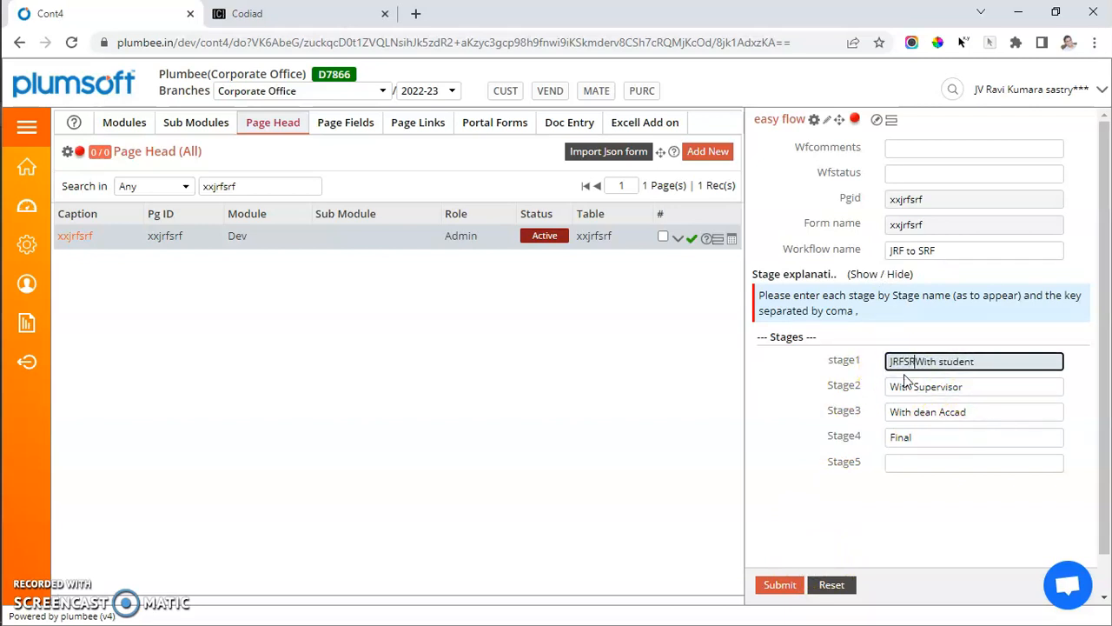
pyautogui.hotkey('shift', 'Home')
pyautogui.hotkey('ctrl', 'c')
# Paste the copied "JRFSRF " prefix before the names of stages 2, 3 and 4 and submit the workflow.
pyautogui.click(891, 386)
pyautogui.hotkey('ctrl', 'v')
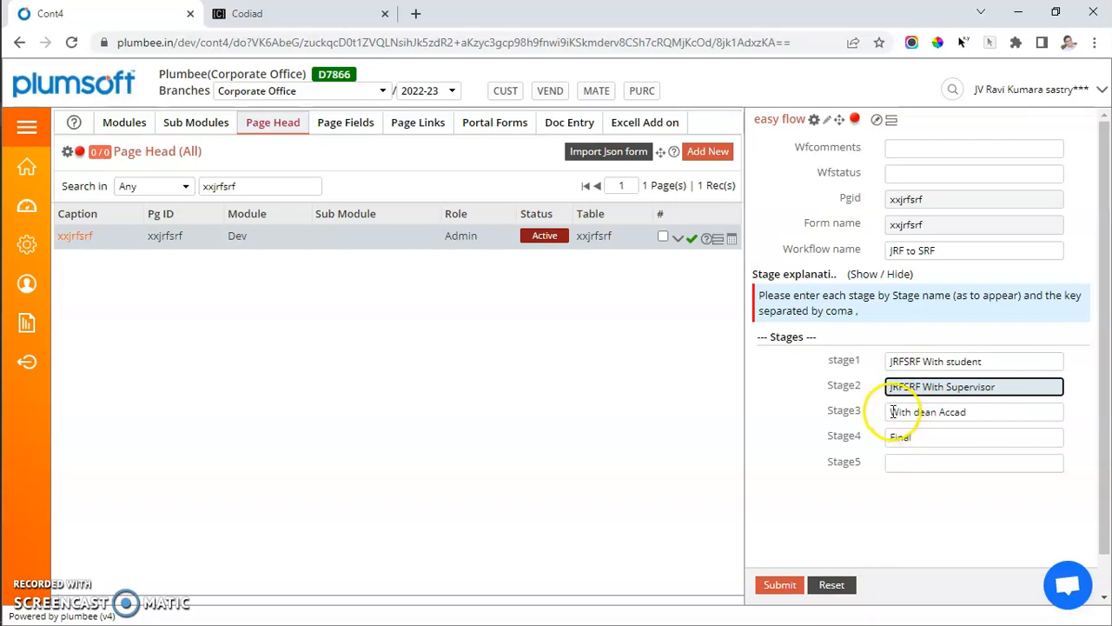
pyautogui.click(897, 414)
pyautogui.hotkey('ctrl', 'v')
pyautogui.click(894, 437)
pyautogui.hotkey('ctrl', 'v')
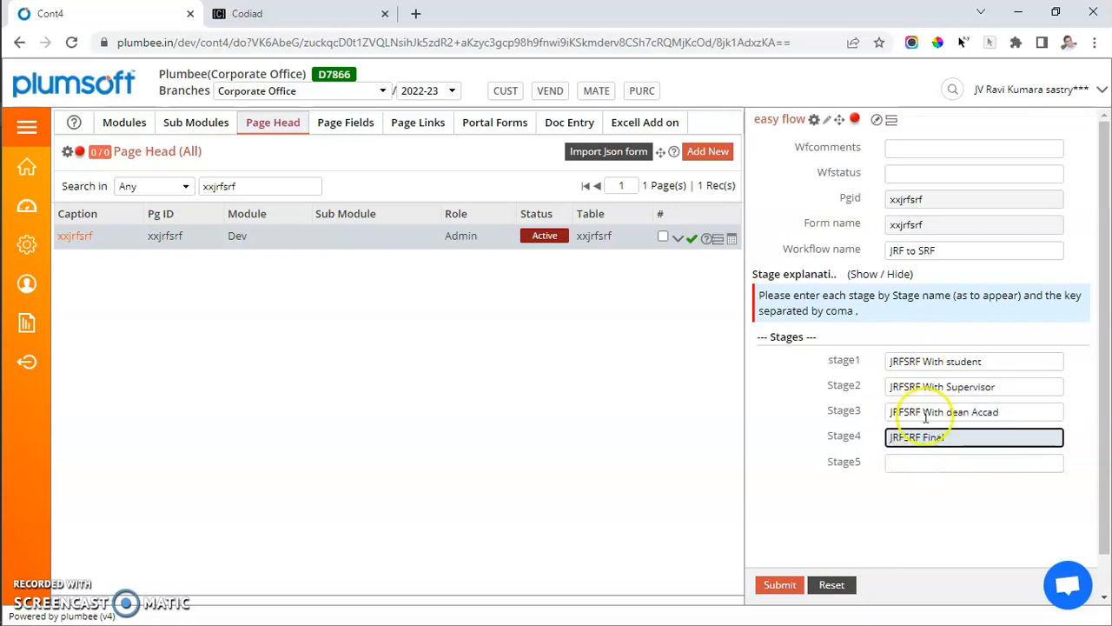
pyautogui.click(776, 587)
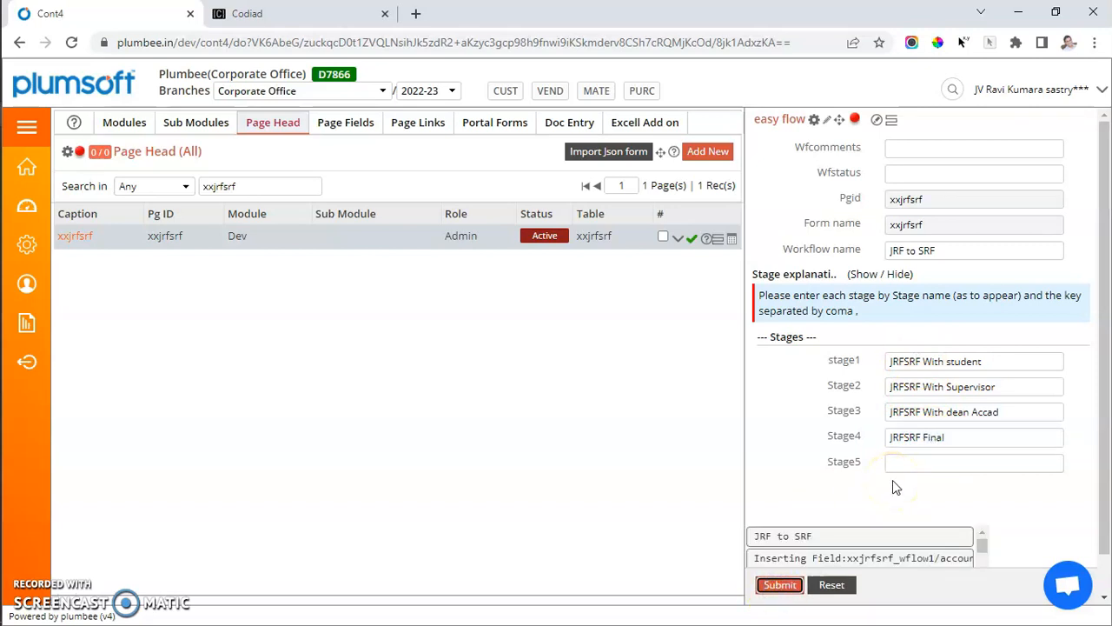
pyautogui.scroll(-3, 909, 542)
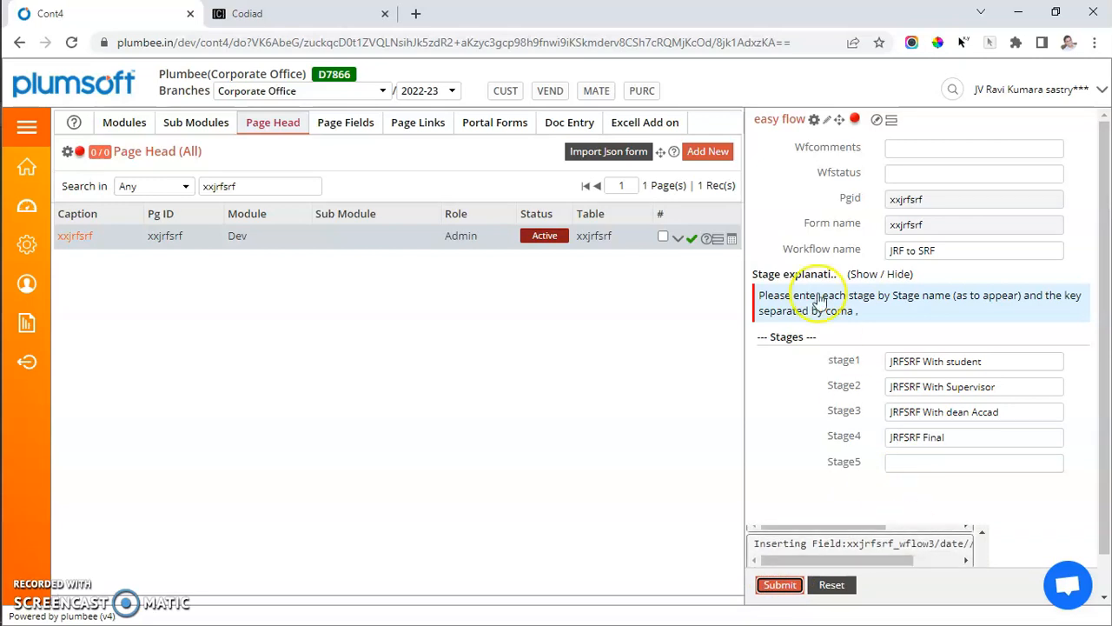
# Search all page forms for "jrf" to check the workflow's stage forms.
pyautogui.click(953, 90)
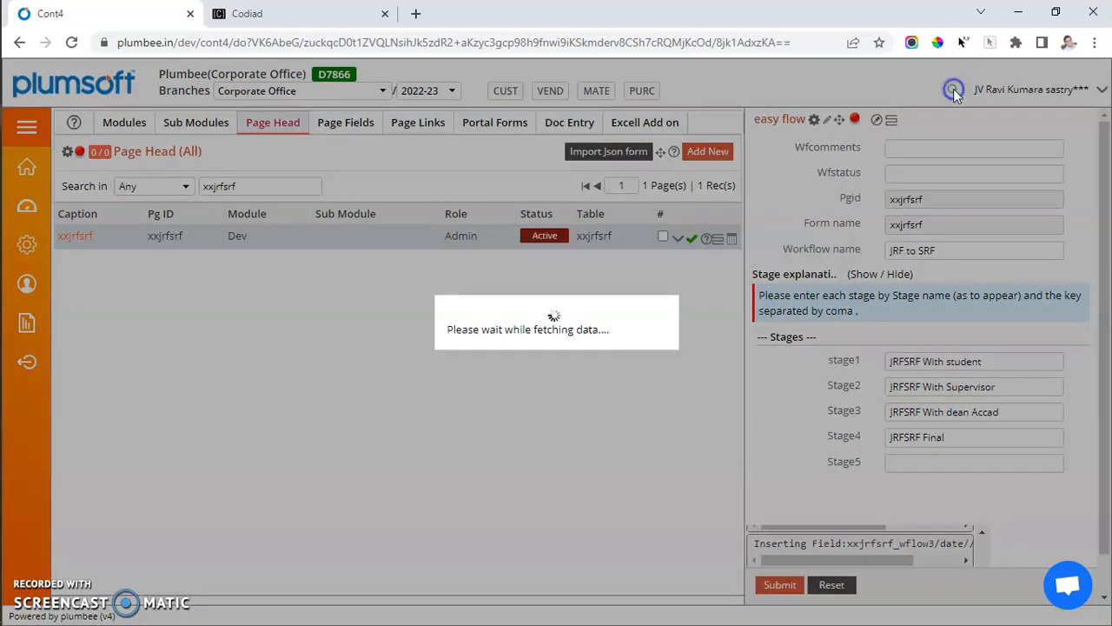
pyautogui.write('j')
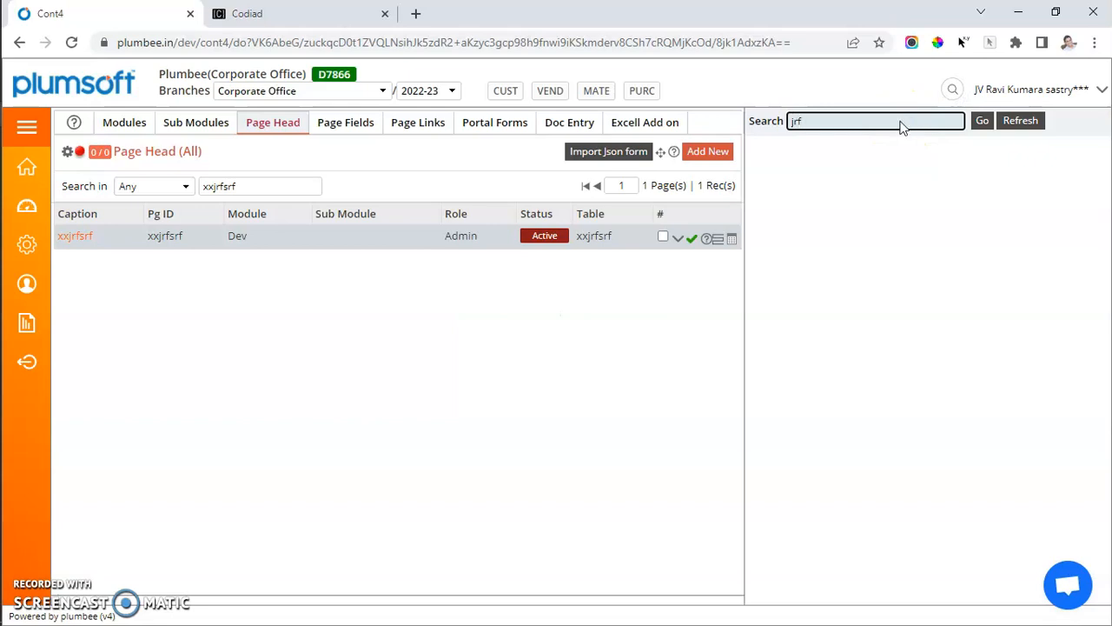
pyautogui.write('rf')
pyautogui.press('Return')
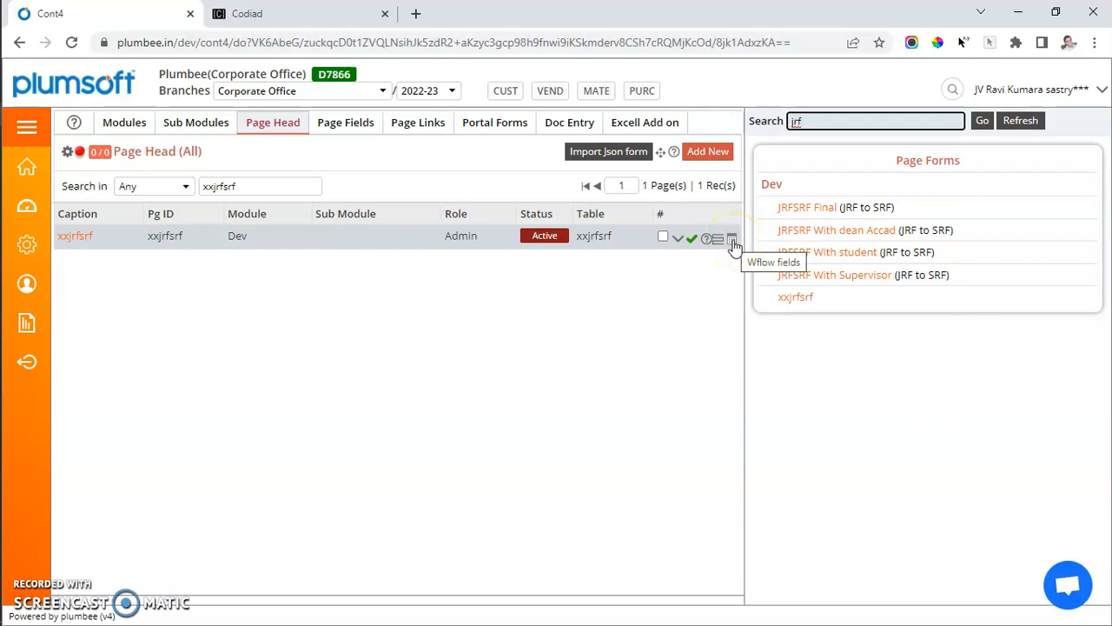
# Open the workflow fields overview of the xxjrfsrf form and review the fields listed under Stage-1.
pyautogui.click(55, 237)
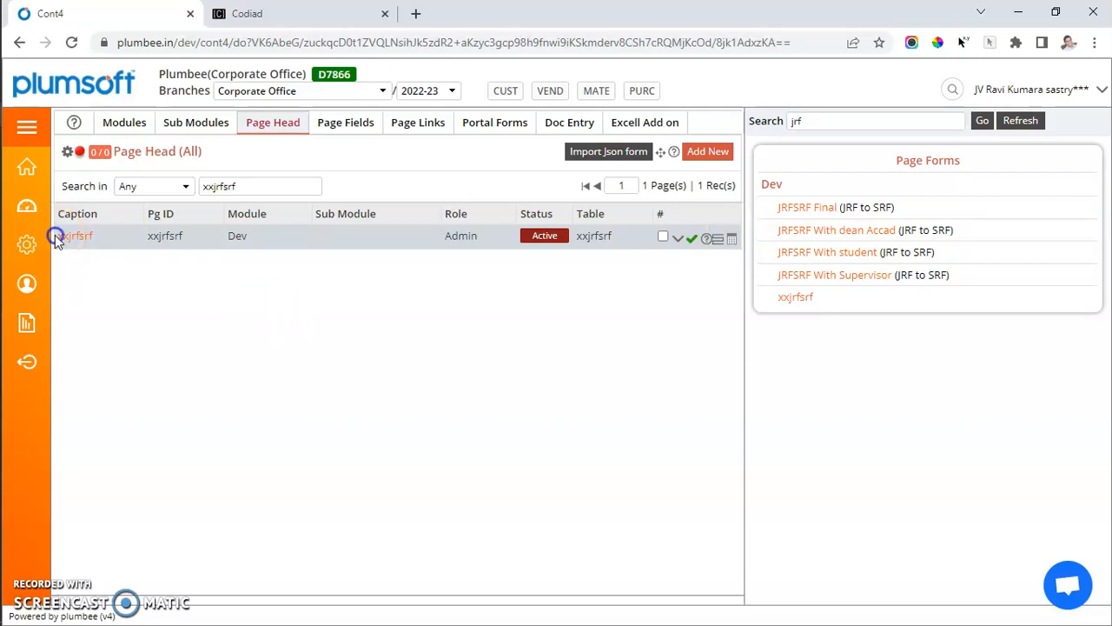
pyautogui.moveTo(55, 238); pyautogui.dragTo(104, 234)
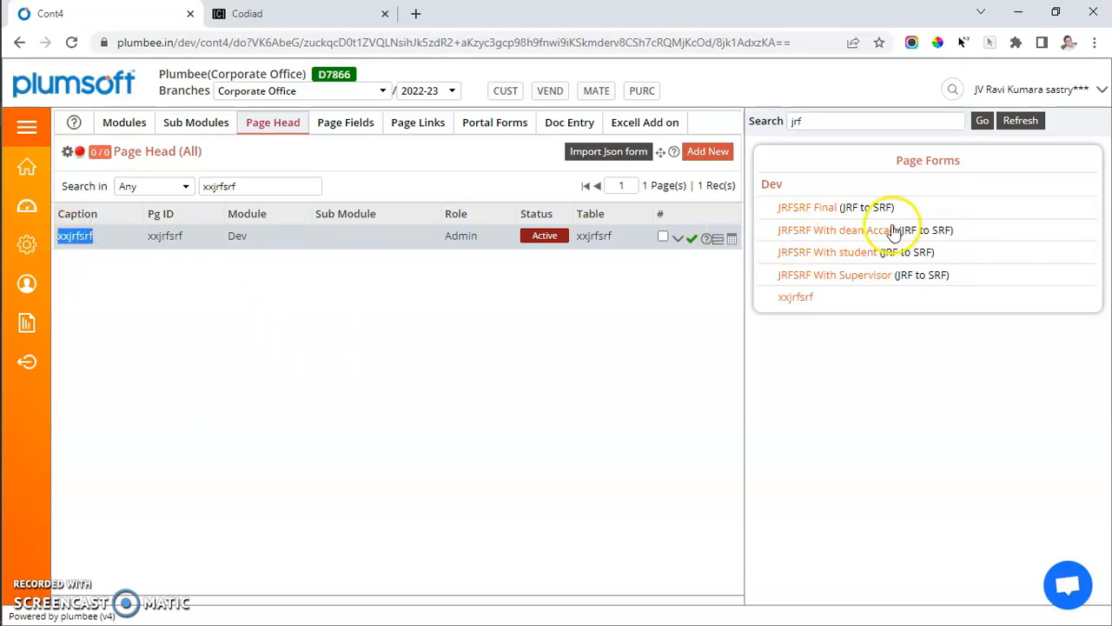
pyautogui.click(729, 240)
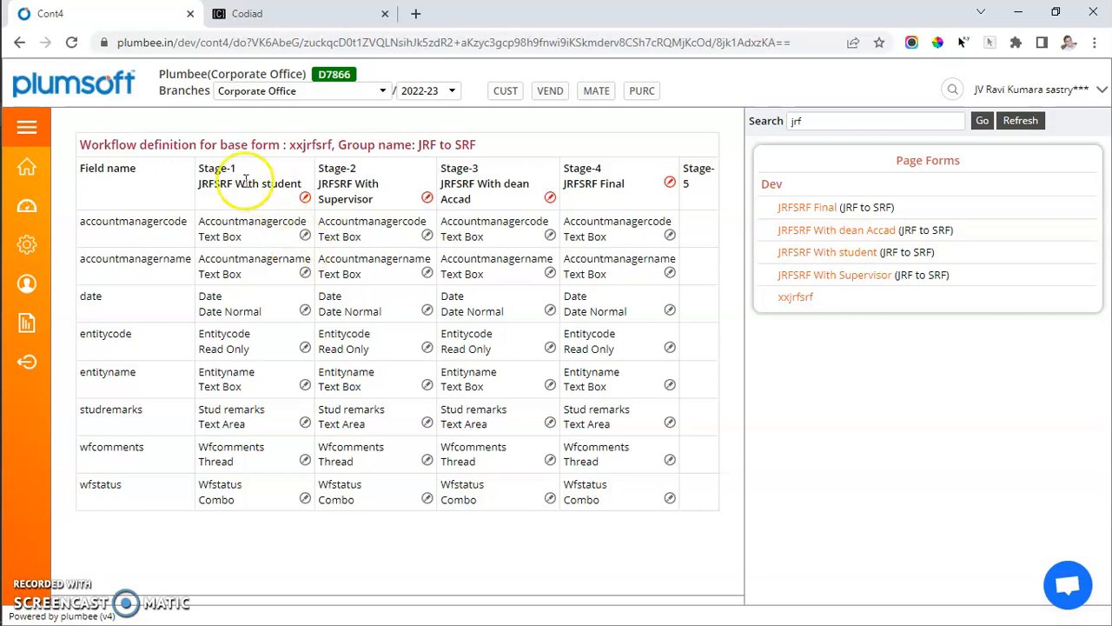
pyautogui.doubleClick(116, 170)
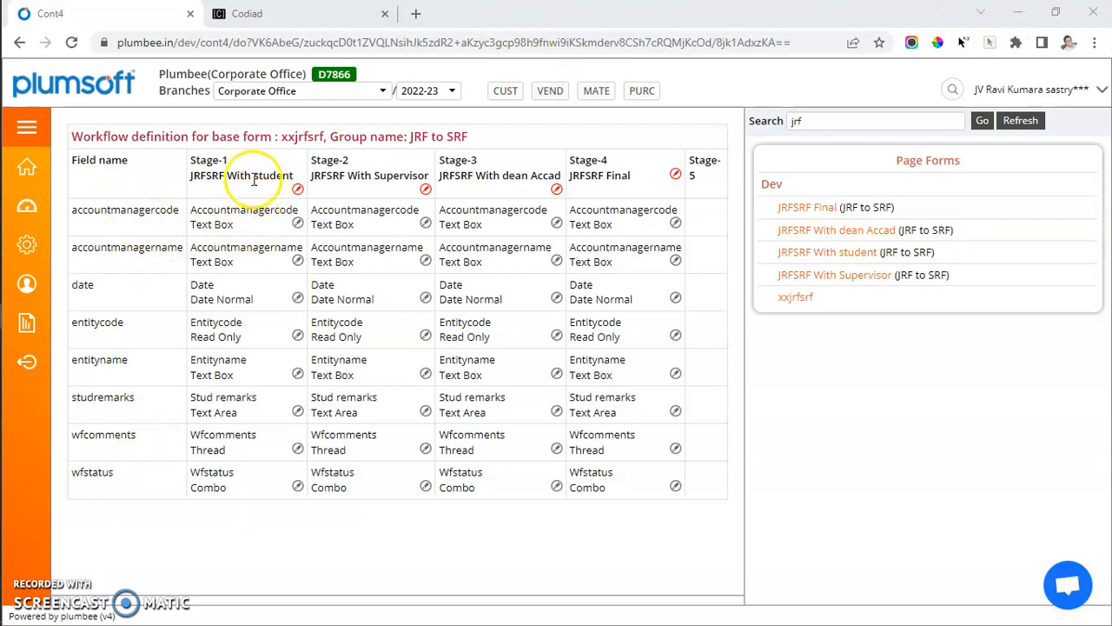
pyautogui.moveTo(191, 210); pyautogui.dragTo(301, 213)
pyautogui.moveTo(195, 178); pyautogui.dragTo(293, 175)
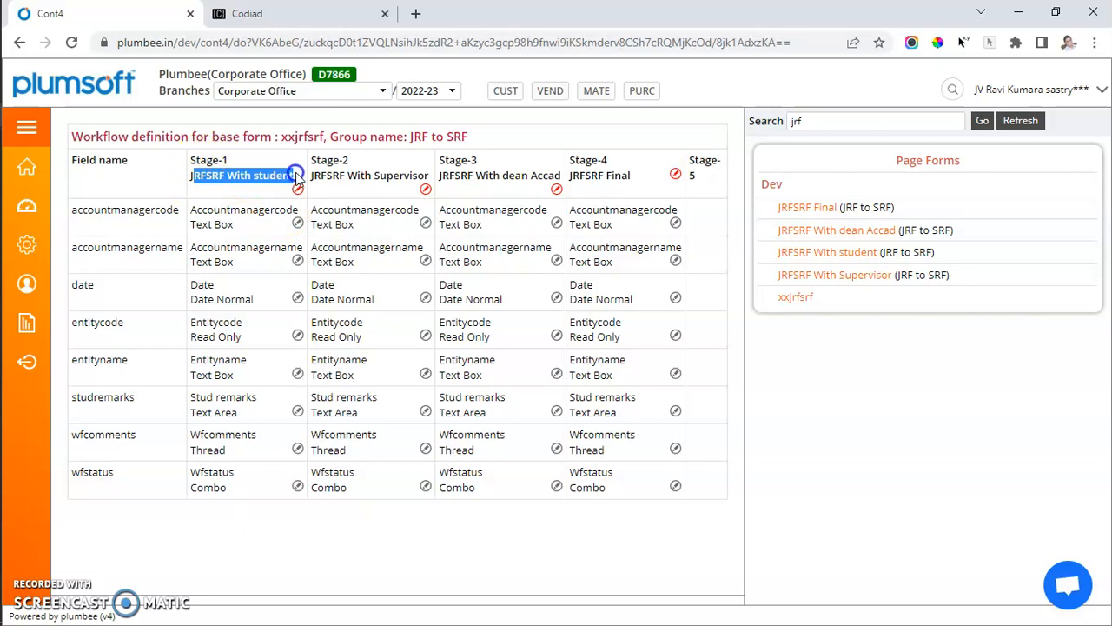
# Change the caption of the accountmanagercode field in Stage-1 to "My supervisor", correcting its spelling.
pyautogui.click(298, 223)
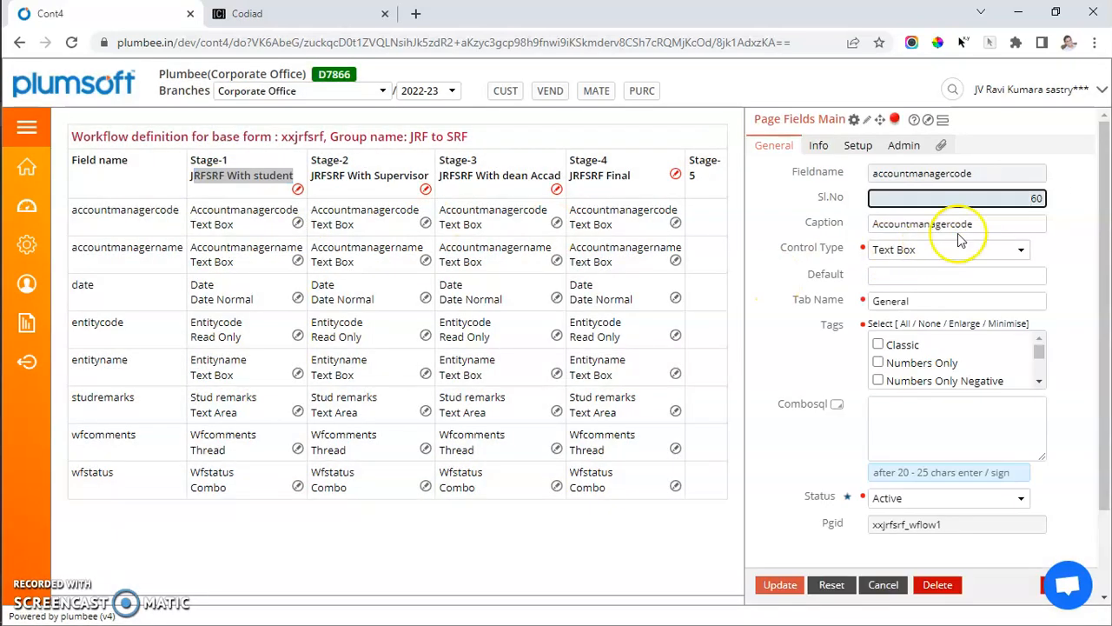
pyautogui.moveTo(972, 224); pyautogui.dragTo(840, 220)
pyautogui.write('My supervisot')
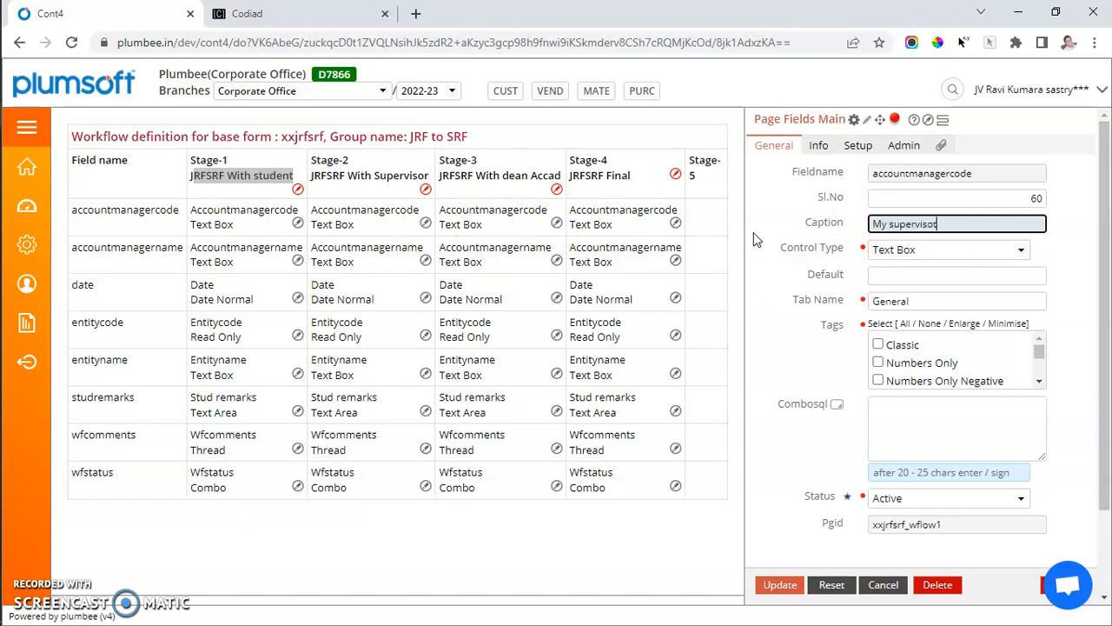
pyautogui.rightClick(903, 224)
pyautogui.click(912, 241)
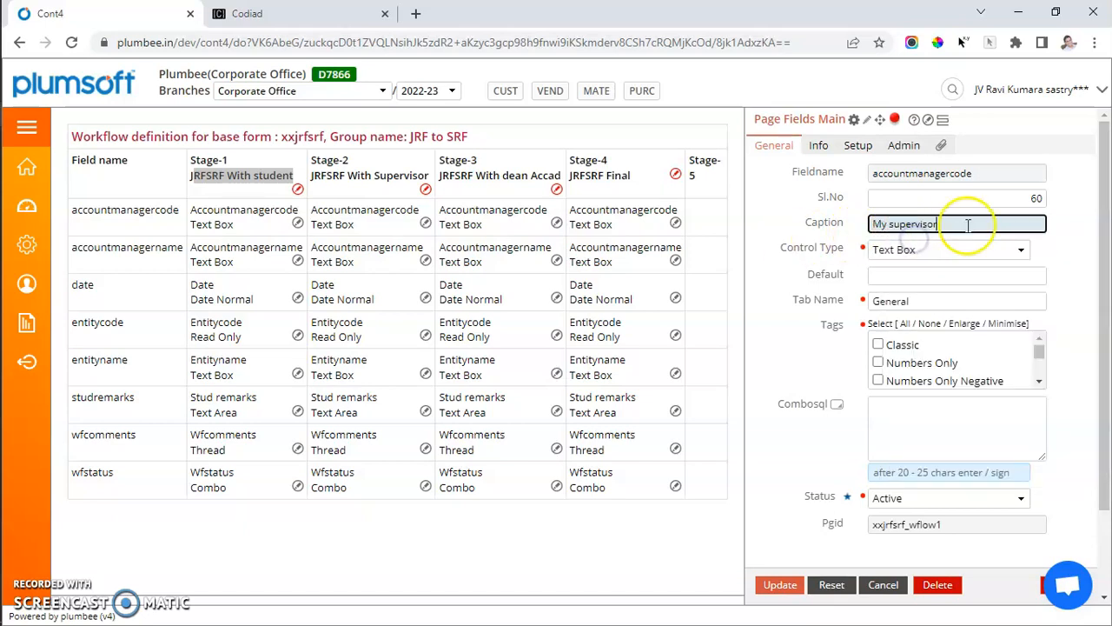
pyautogui.moveTo(968, 224); pyautogui.dragTo(890, 226)
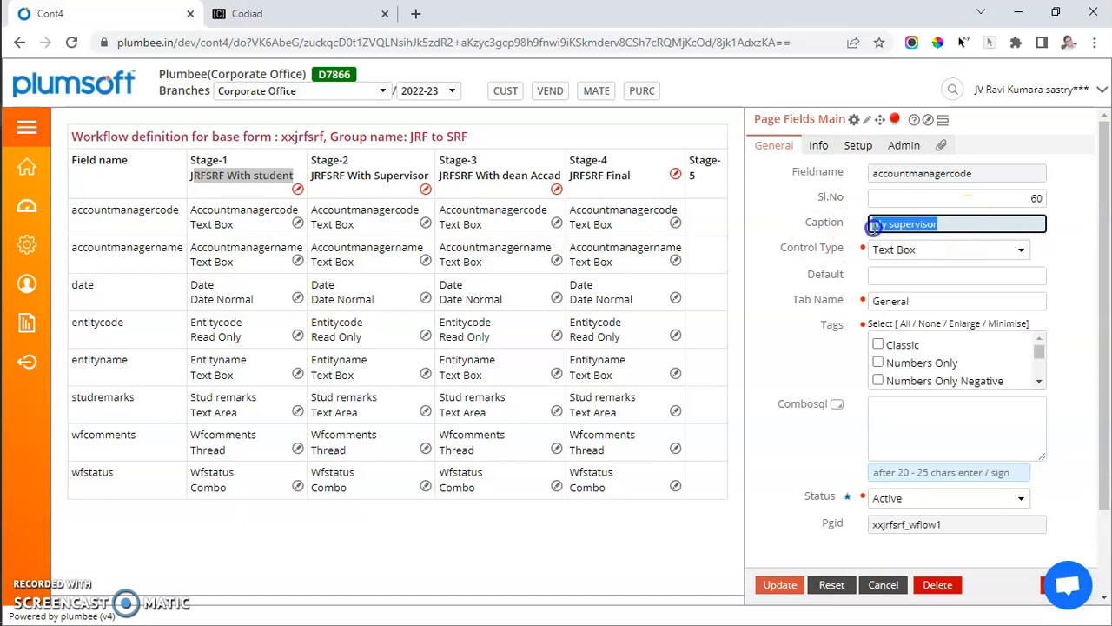
# Set the control type of Stage-1's accountmanagercode field to Read Only and save the record.
pyautogui.scroll(-1, 934, 365)
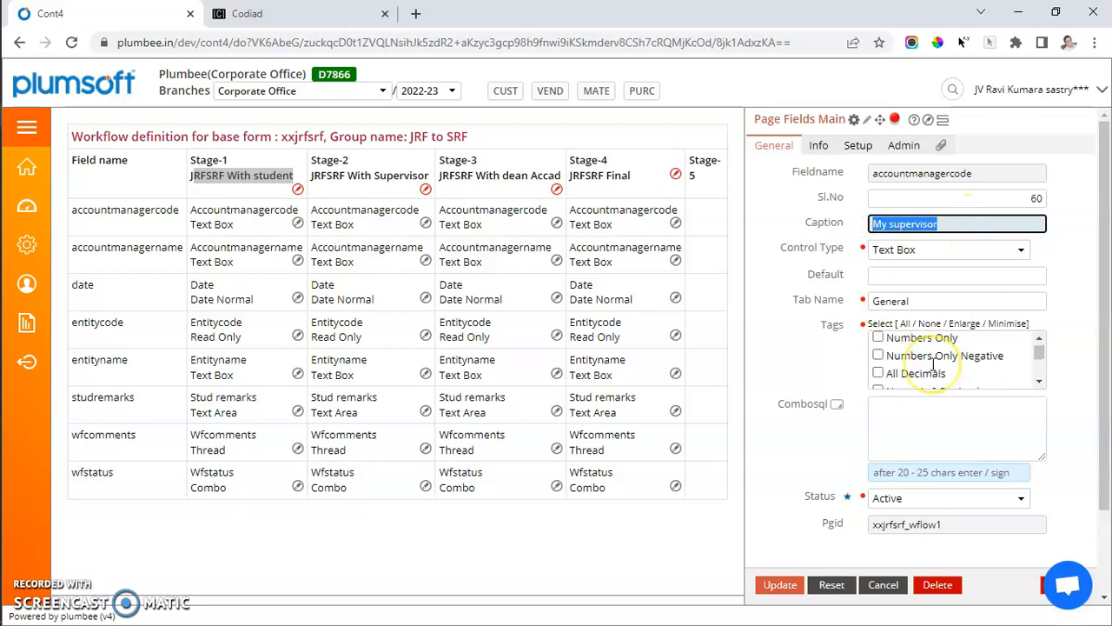
pyautogui.scroll(-1, 934, 365)
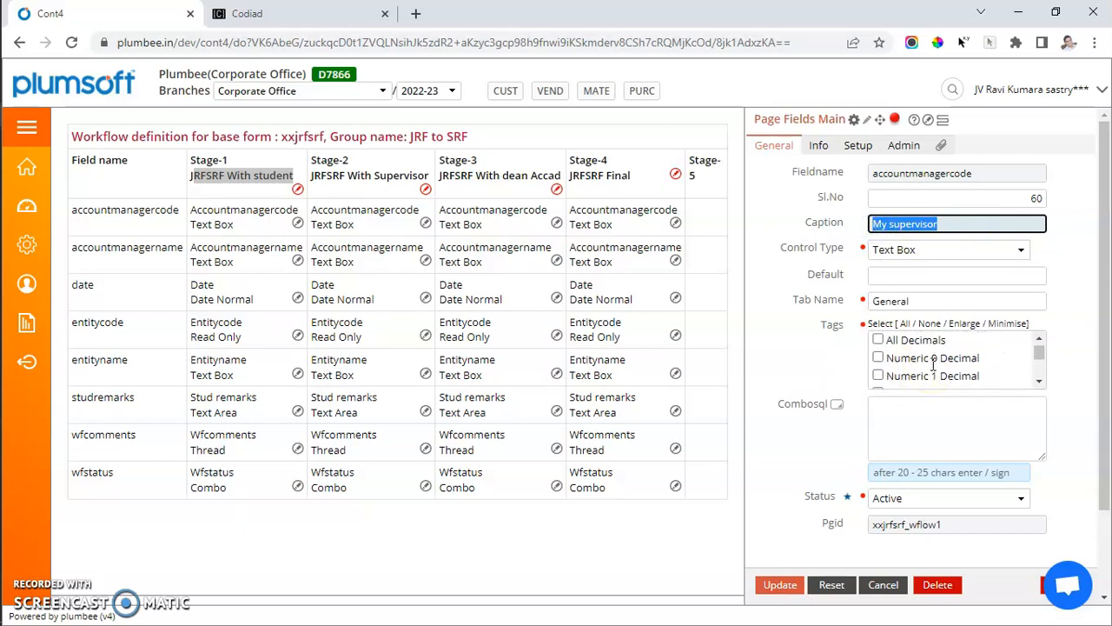
pyautogui.click(923, 250)
pyautogui.click(922, 261)
pyautogui.press('Return')
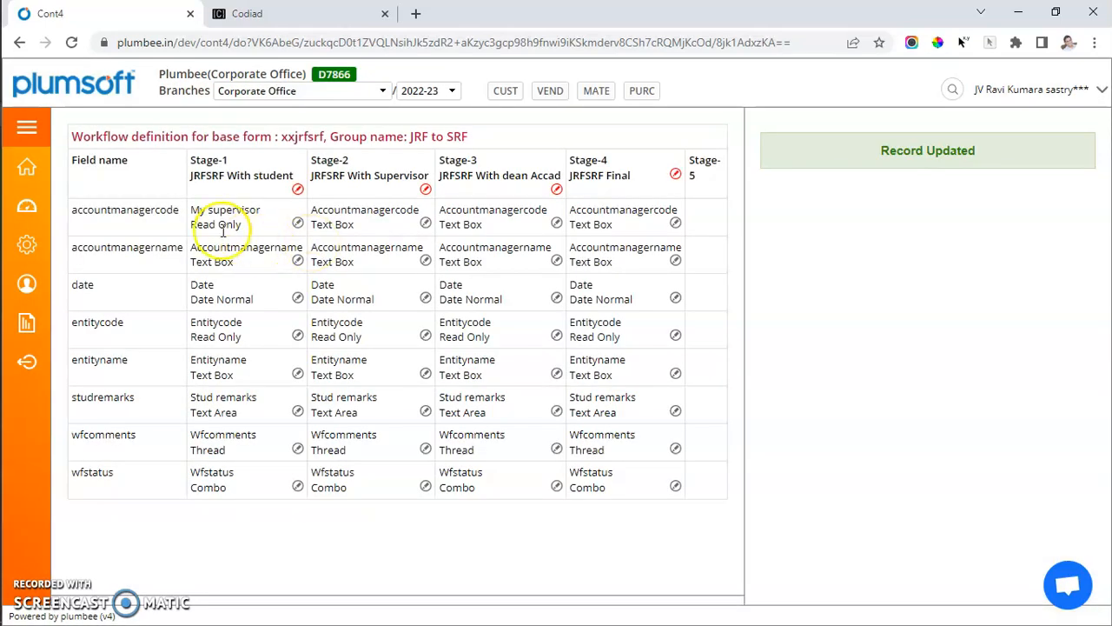
# Check Stage-1's accountmanagercode entry, and open the Stage-1 form settings to review the caption and group caption.
pyautogui.click(192, 210)
pyautogui.moveTo(192, 209); pyautogui.dragTo(262, 212)
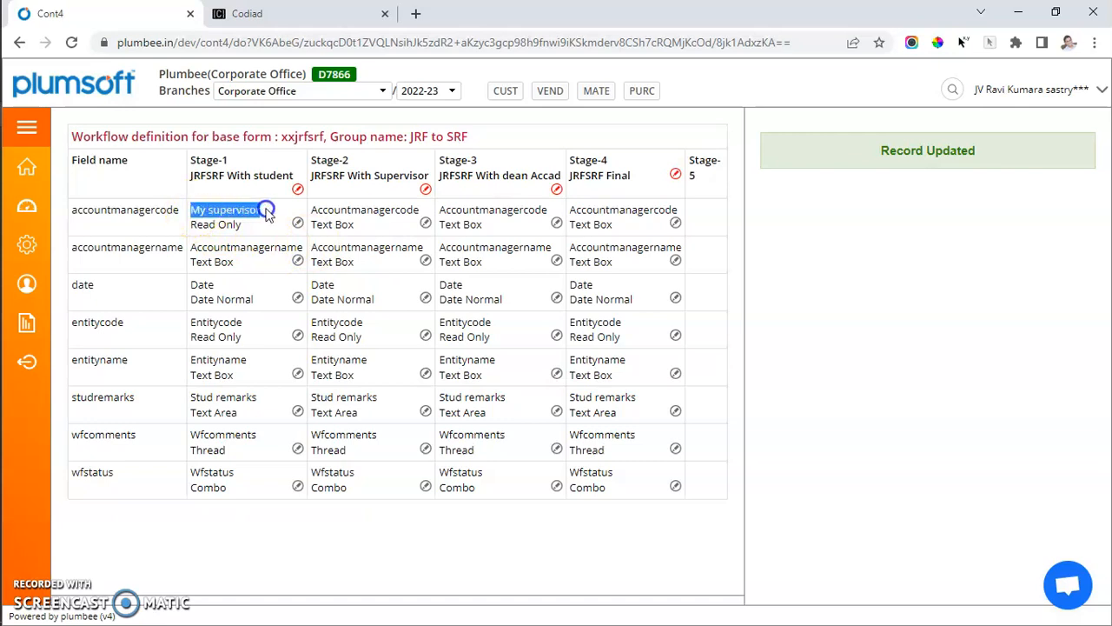
pyautogui.click(193, 224)
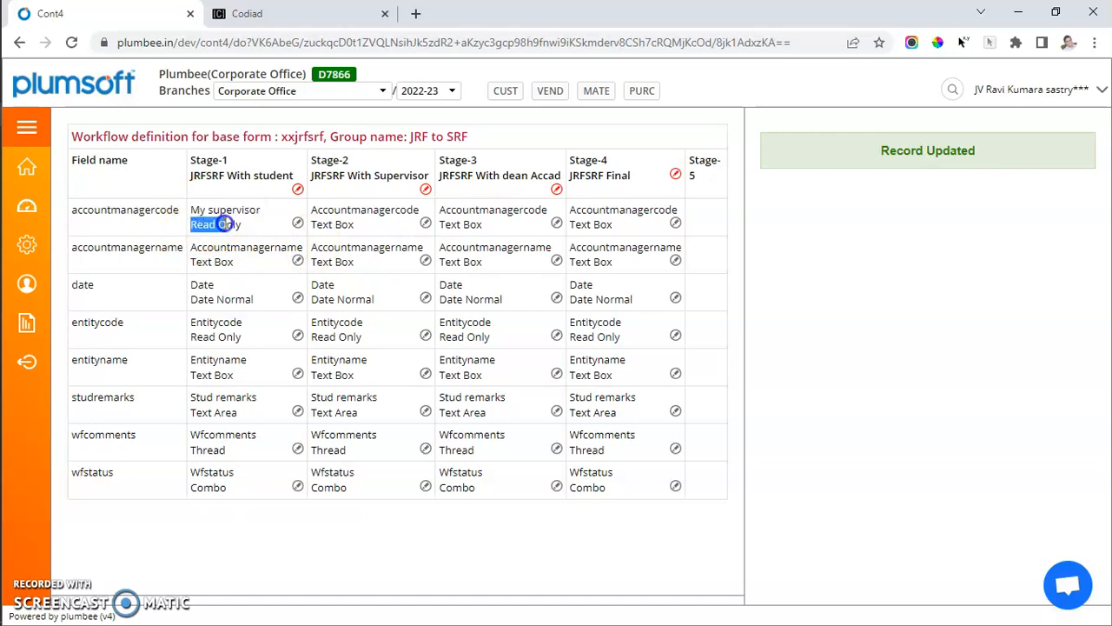
pyautogui.click(298, 189)
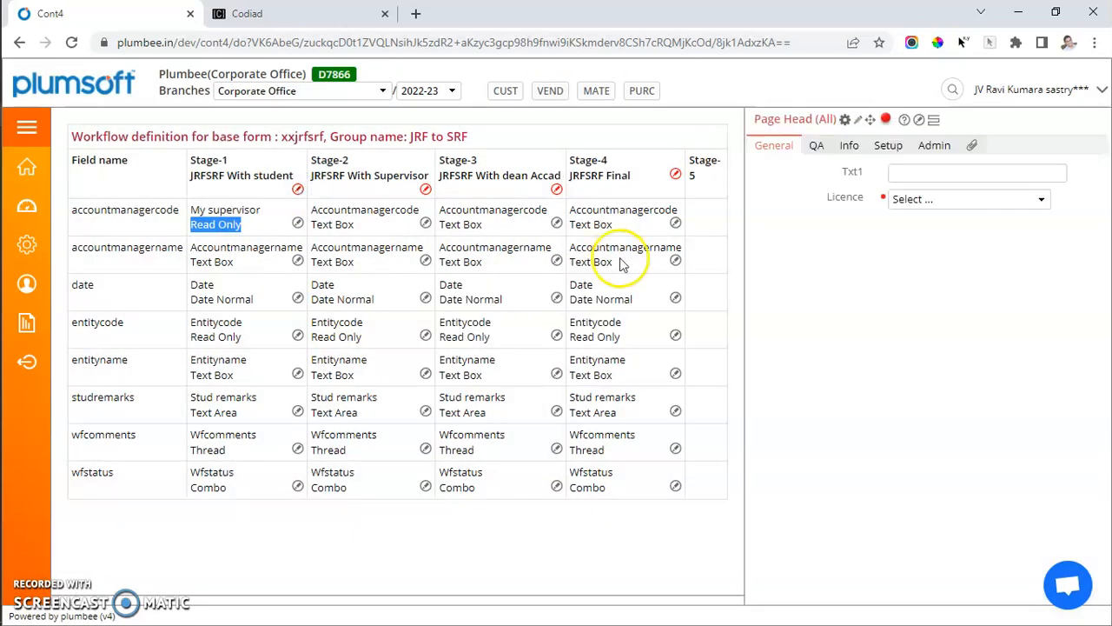
pyautogui.click(989, 251)
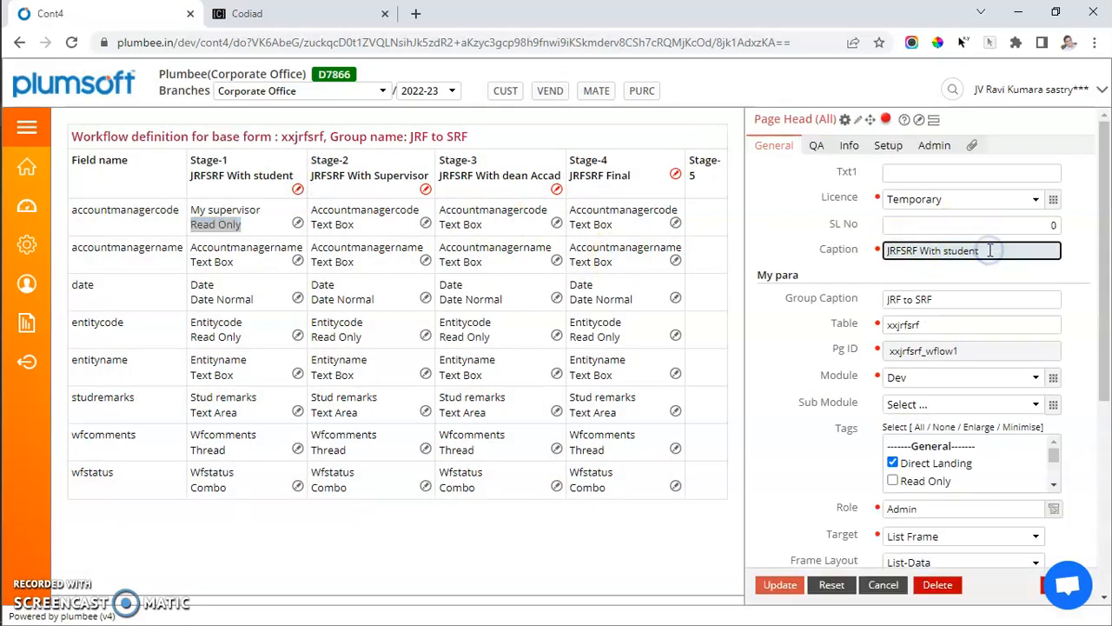
pyautogui.moveTo(951, 299); pyautogui.dragTo(872, 301)
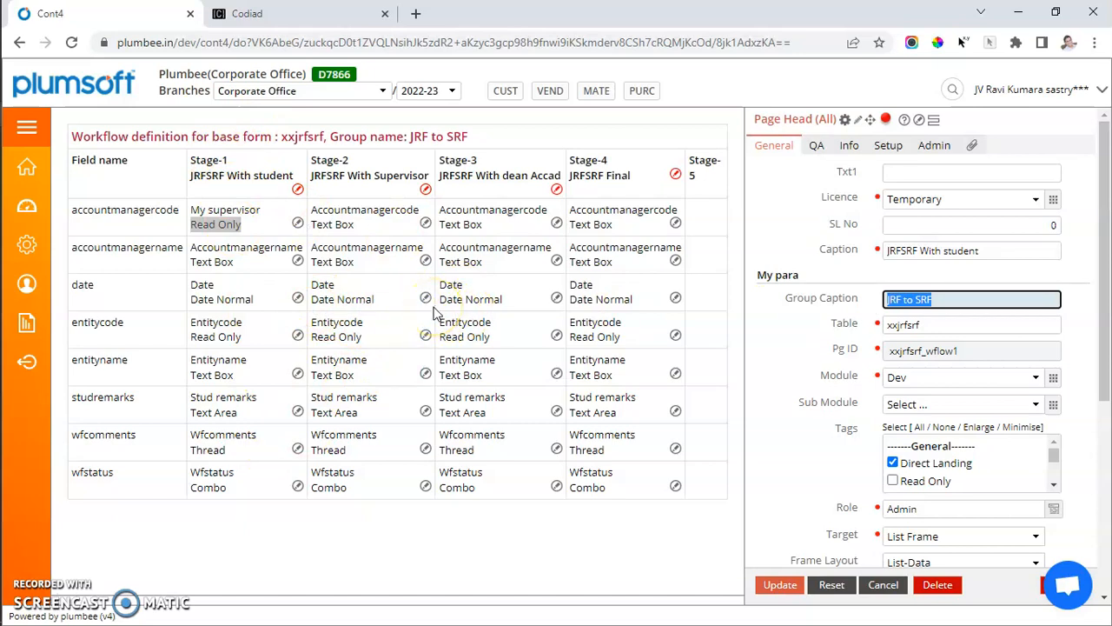
# Set the tab name of the date field in Stage-3 to "xxx" and save the record.
pyautogui.doubleClick(328, 299)
pyautogui.moveTo(331, 299); pyautogui.dragTo(385, 304)
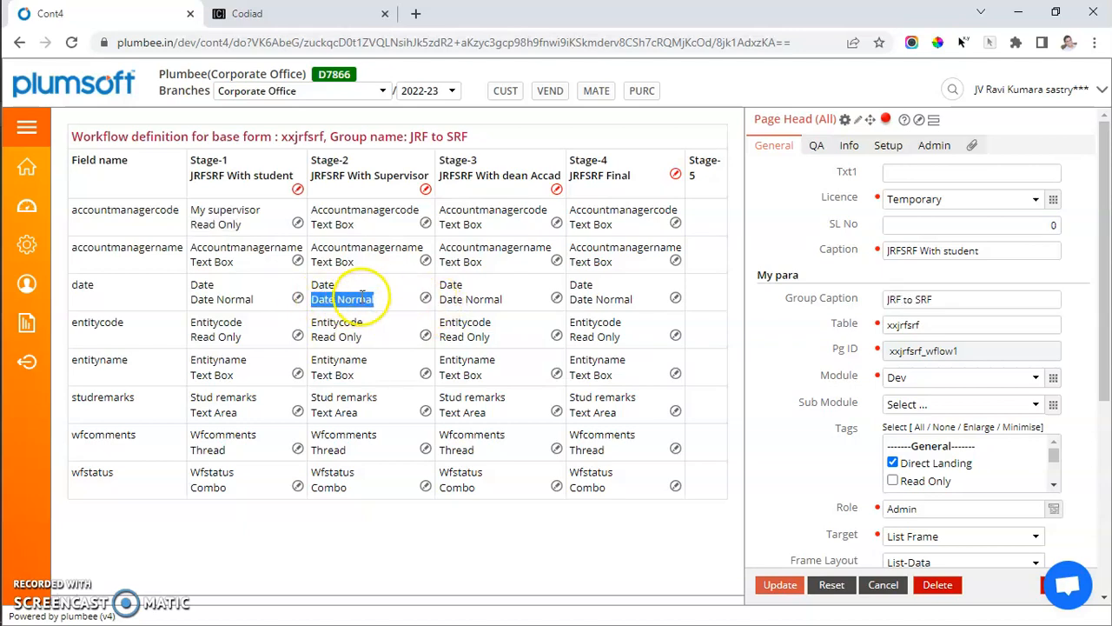
pyautogui.click(525, 302)
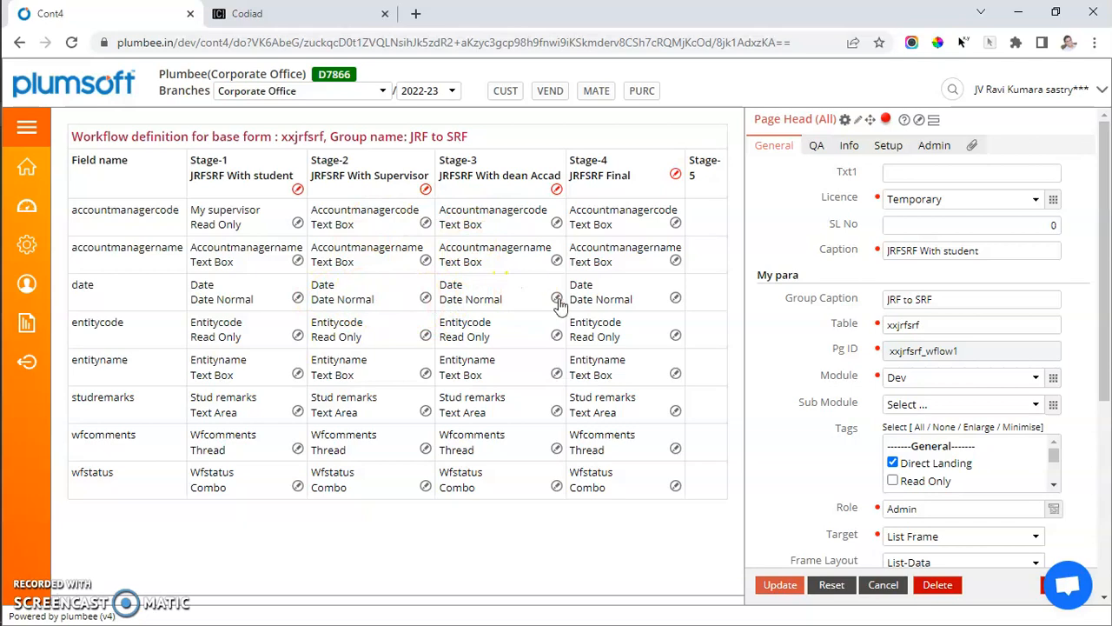
pyautogui.click(556, 298)
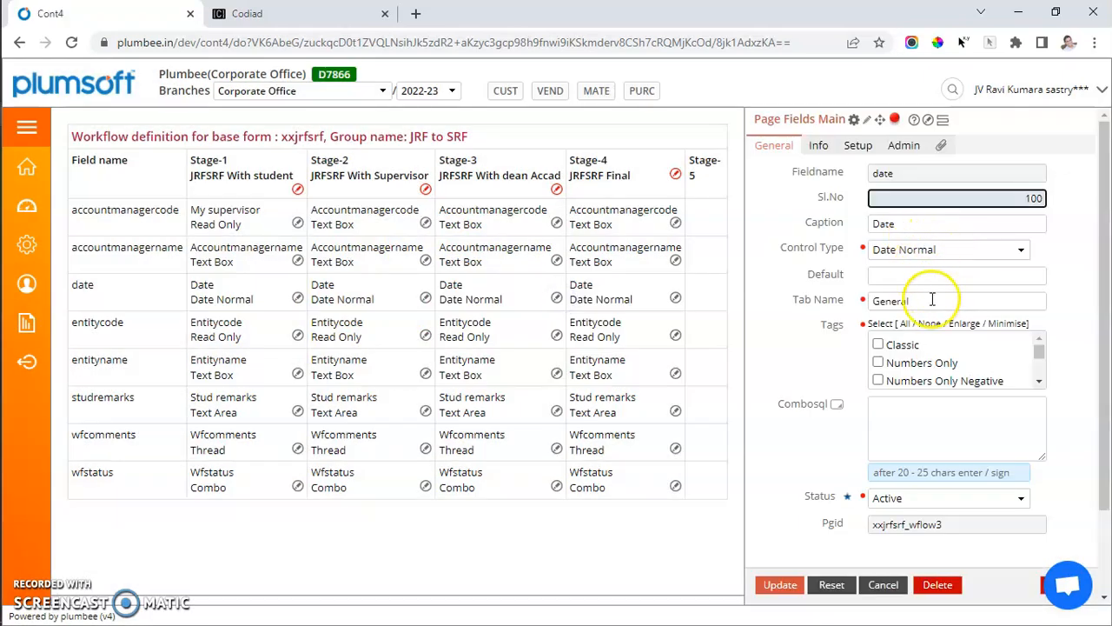
pyautogui.moveTo(928, 301); pyautogui.dragTo(830, 302)
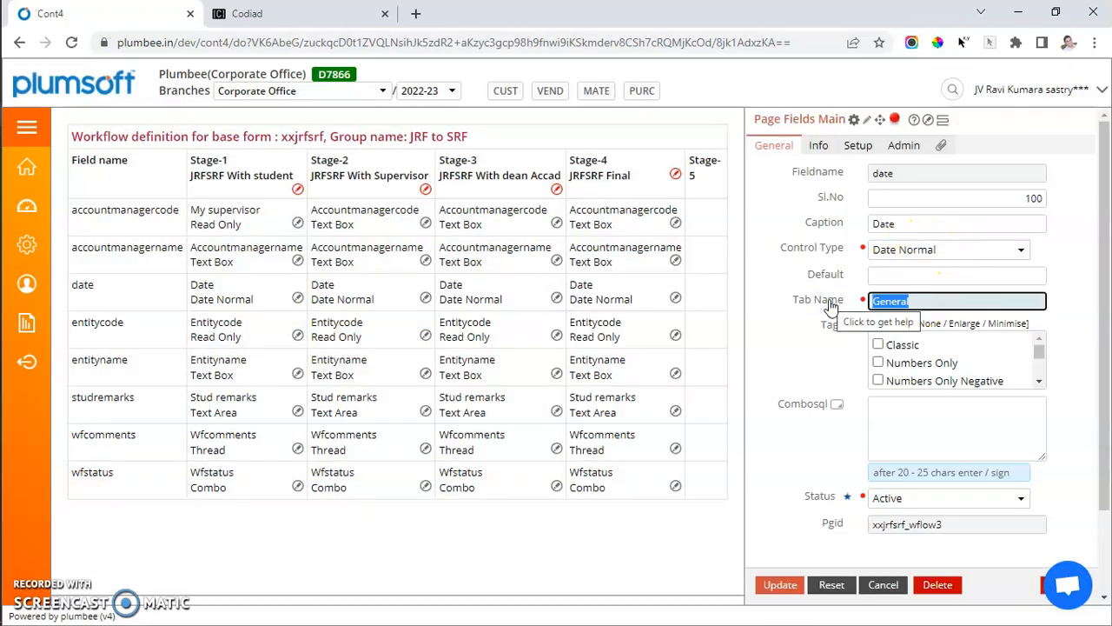
pyautogui.write('xxx')
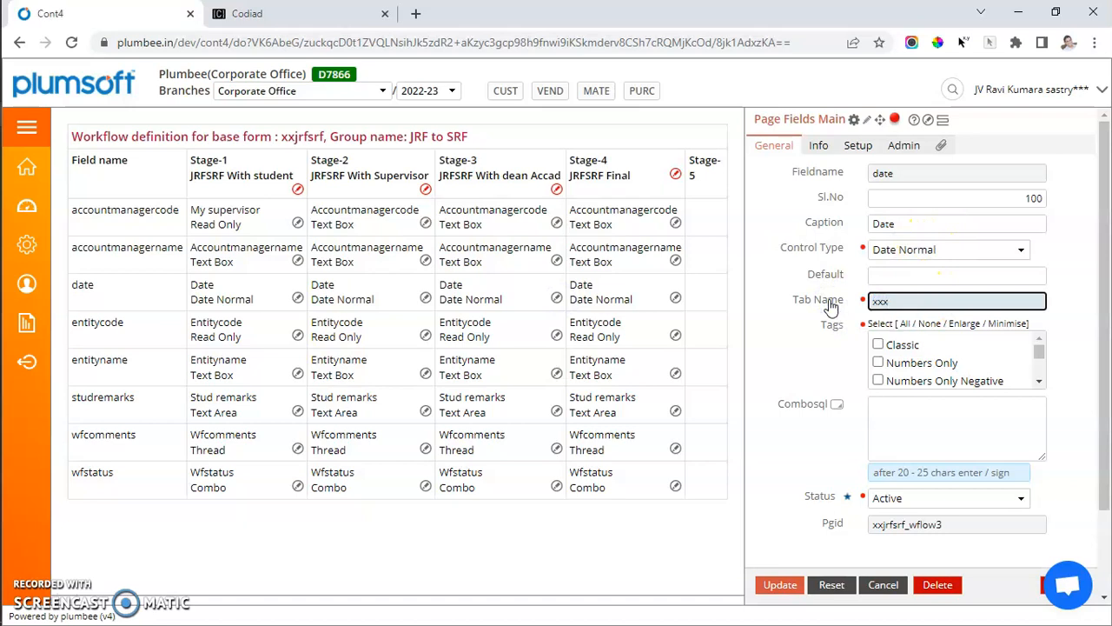
pyautogui.press('Return')
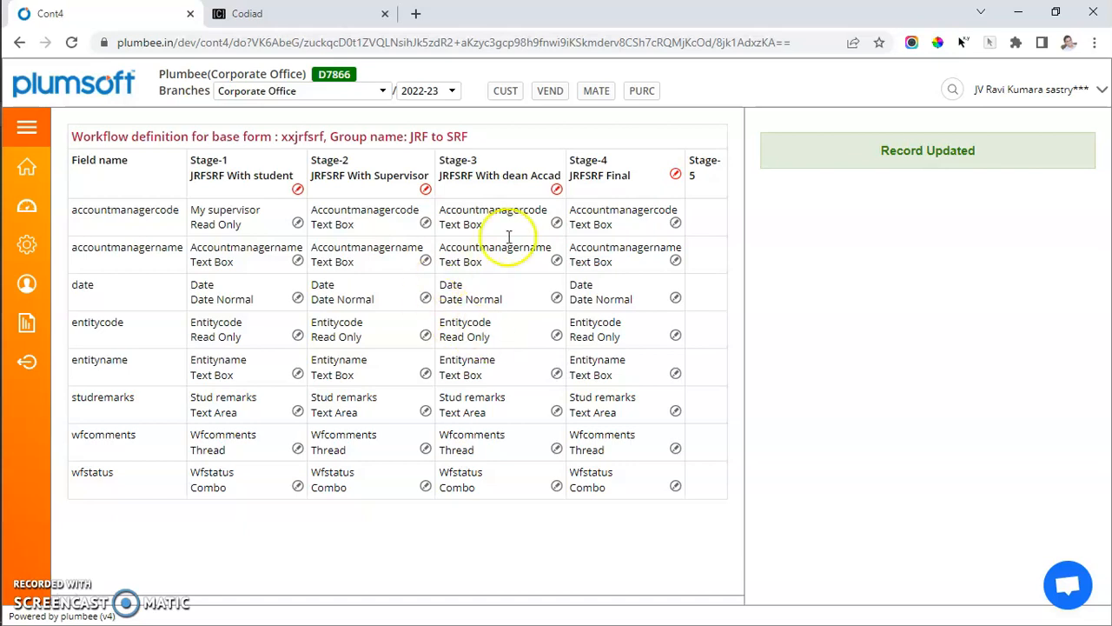
# Search page forms for "jrf", open JRFSRF With student, and view the Supervisor, dean Accad and Final stage lists.
pyautogui.click(953, 91)
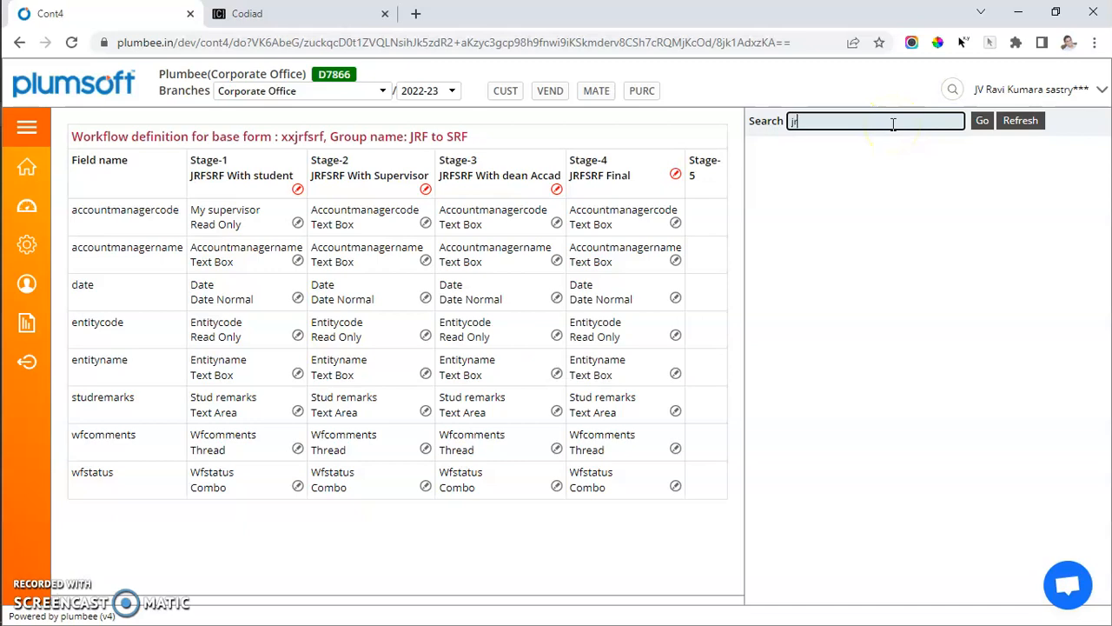
pyautogui.press('Return')
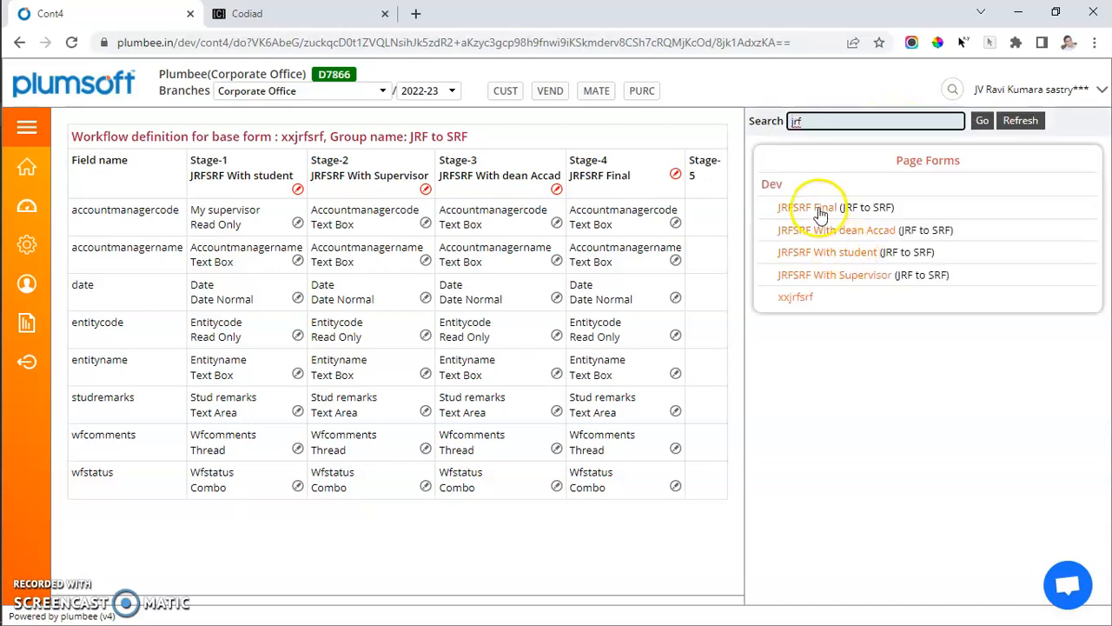
pyautogui.click(824, 254)
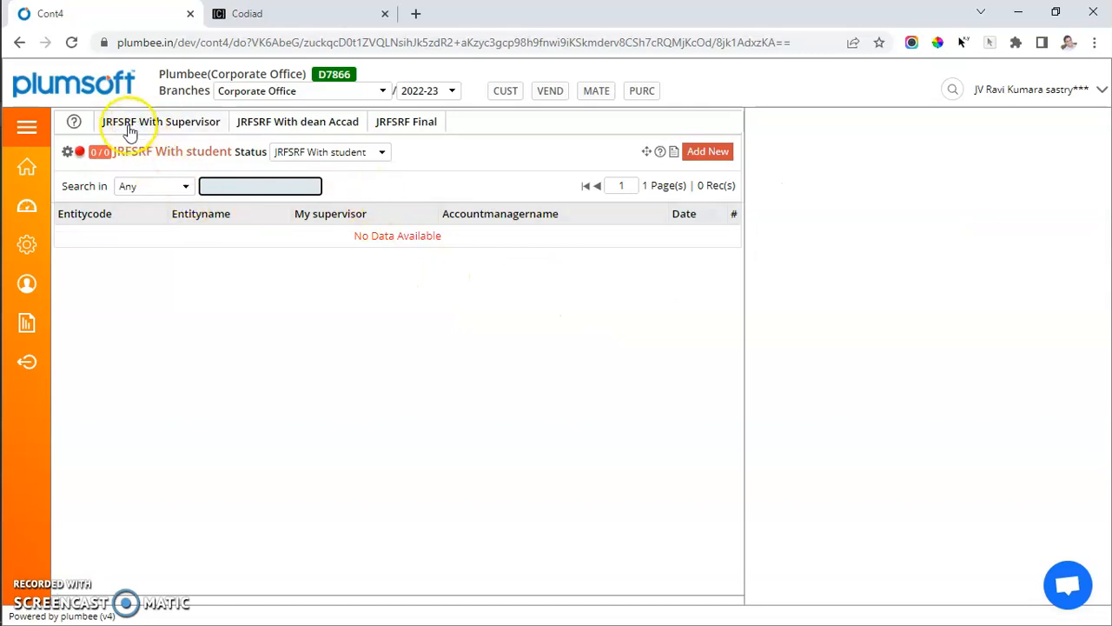
pyautogui.click(209, 126)
pyautogui.click(300, 126)
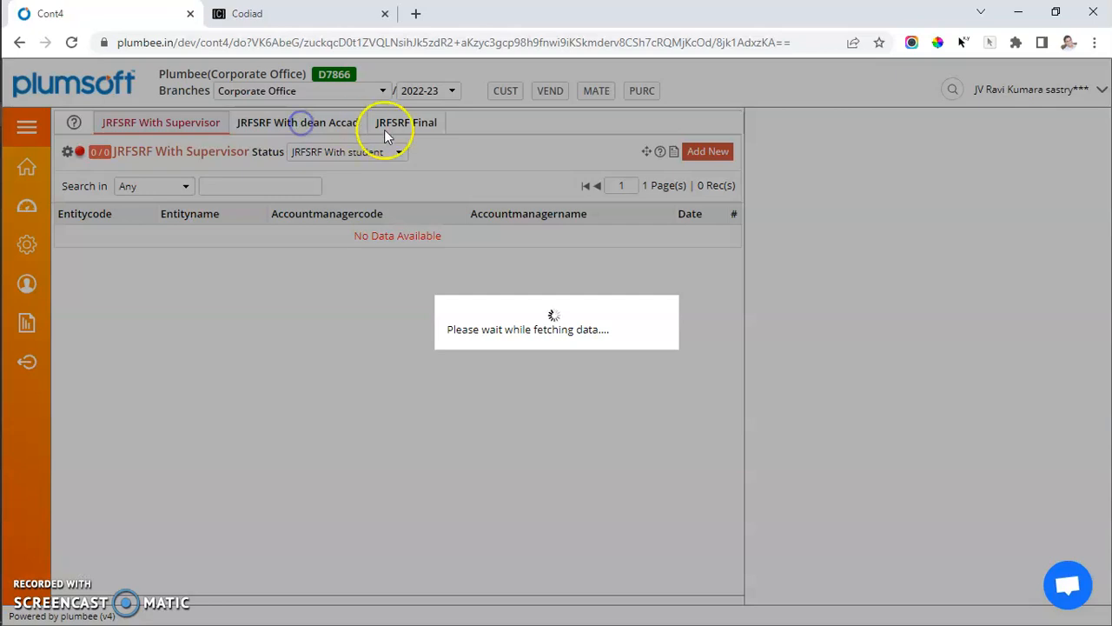
pyautogui.click(396, 124)
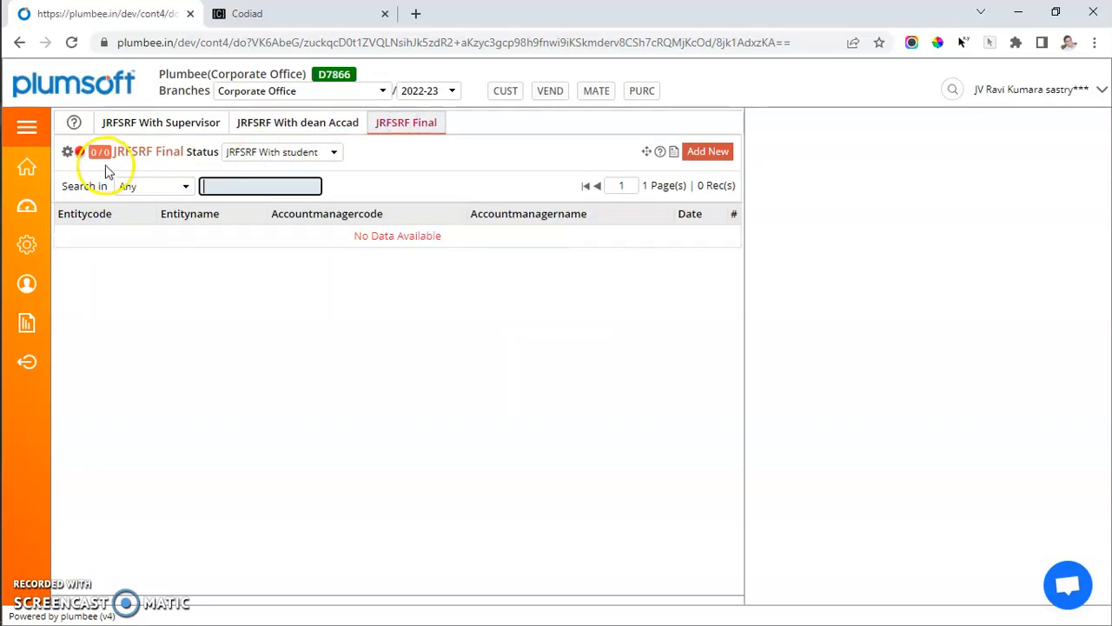
# Reopen JRFSRF Final from the page form search and show a blank new record for JRFSRF With Supervisor.
pyautogui.click(953, 90)
pyautogui.click(894, 121)
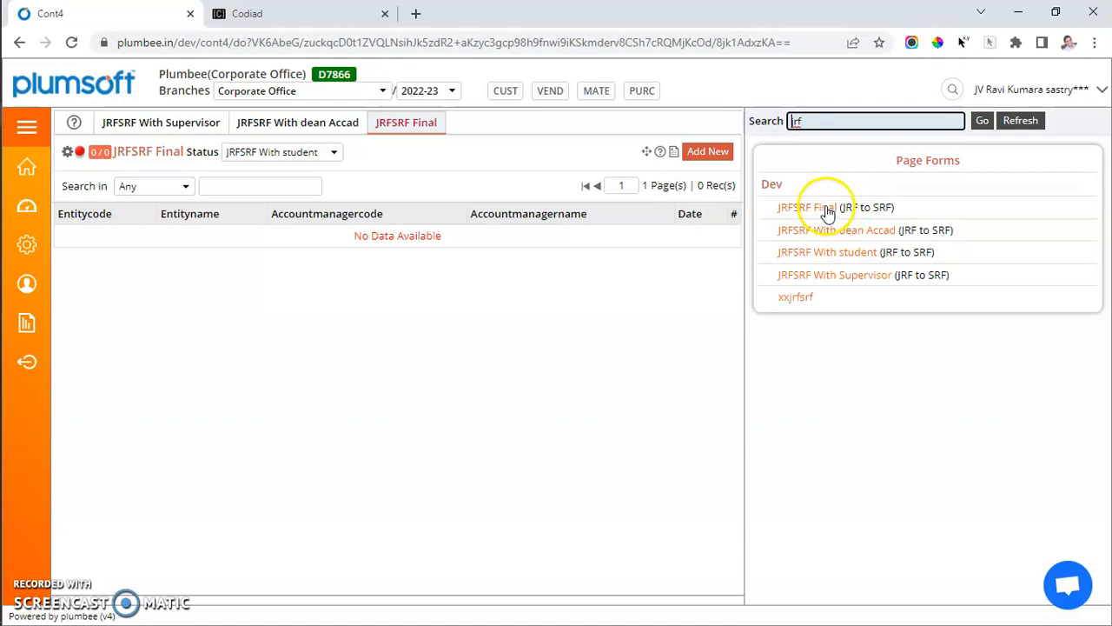
pyautogui.click(819, 215)
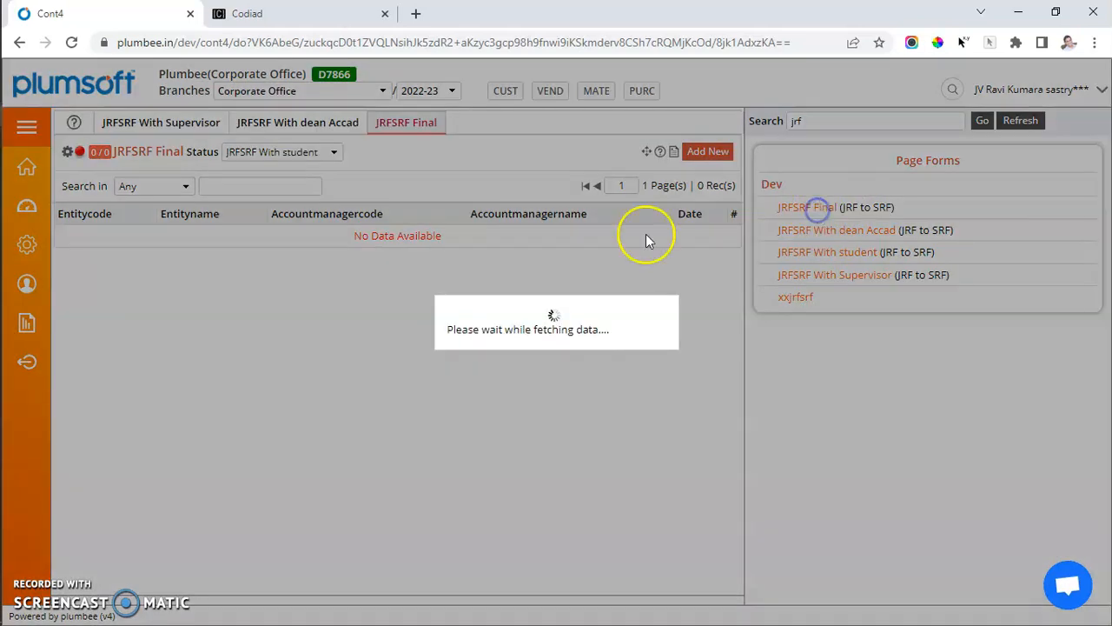
pyautogui.click(313, 128)
pyautogui.click(188, 123)
pyautogui.click(709, 151)
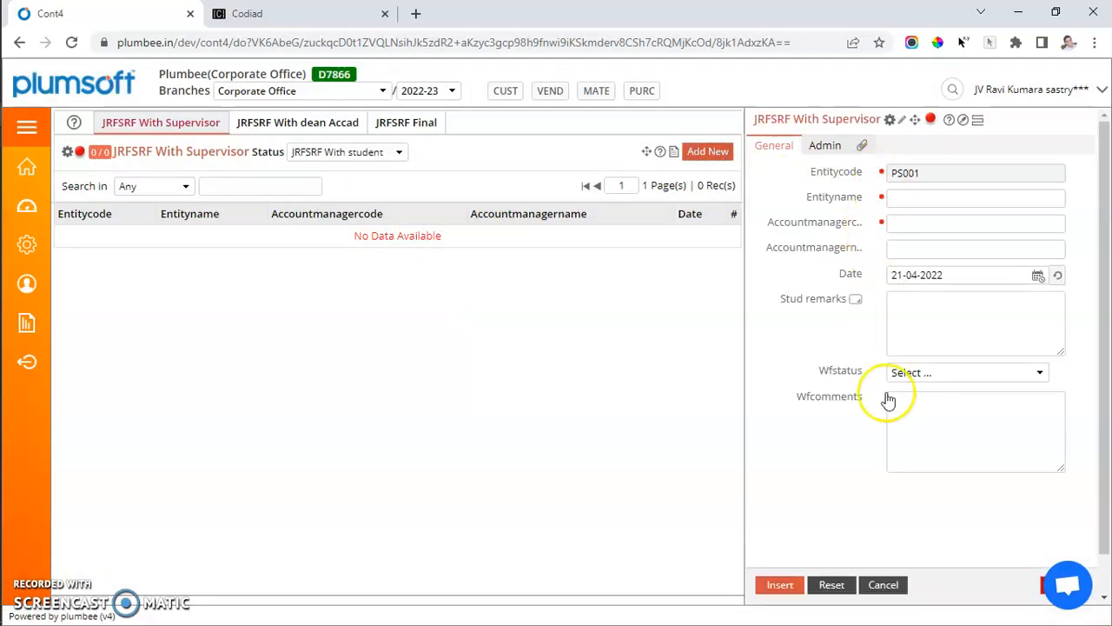
# Open a blank new record in JRFSRF With dean Accad and inspect the fields under both Admin sections.
pyautogui.click(323, 123)
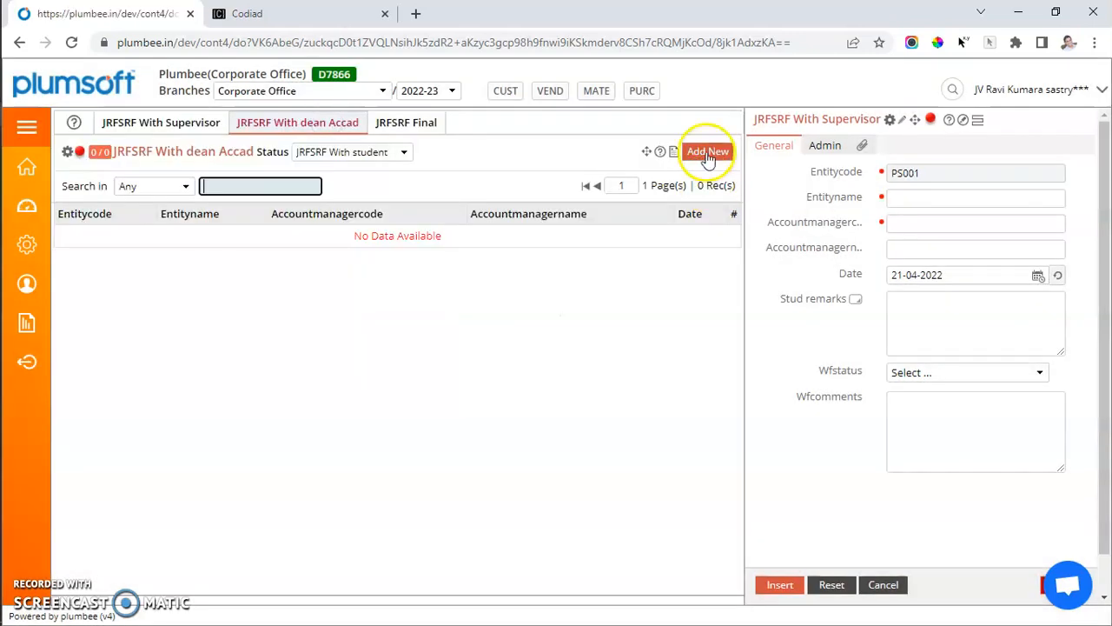
pyautogui.click(708, 152)
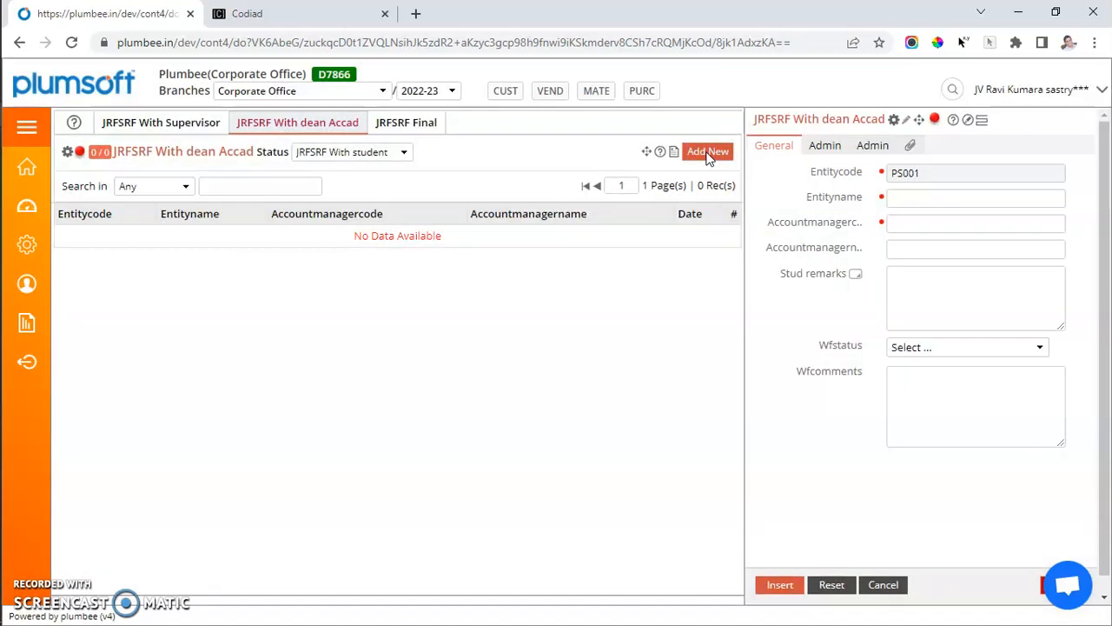
pyautogui.click(870, 145)
pyautogui.click(826, 146)
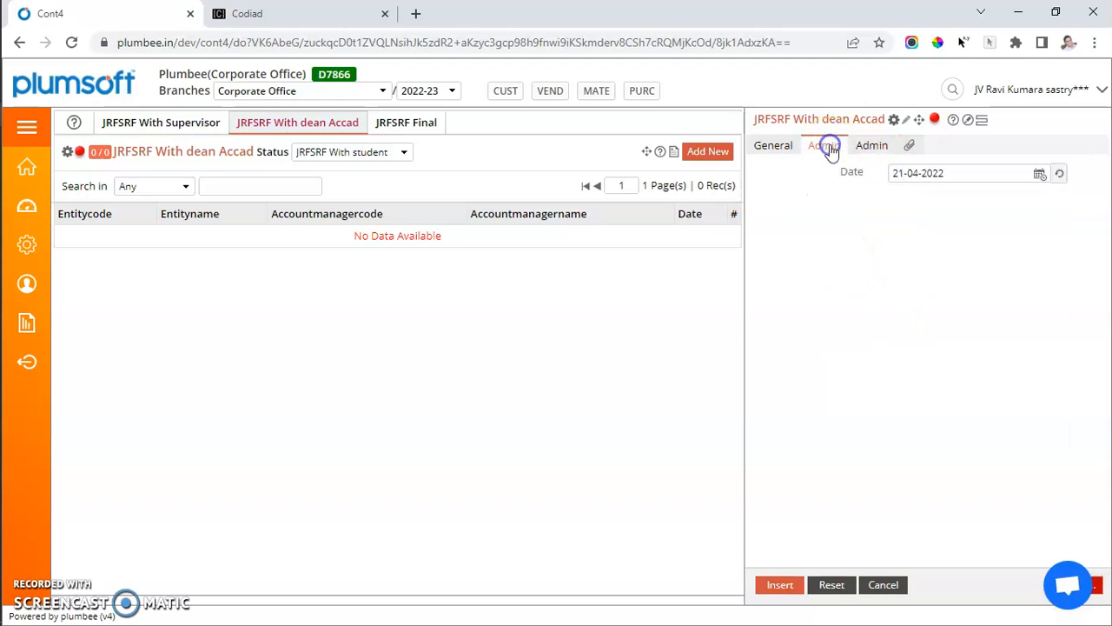
# Move the Date field of JRFSRF With dean Accad to Tab Admin (XXX tab) and check the Admin fields.
pyautogui.click(862, 177)
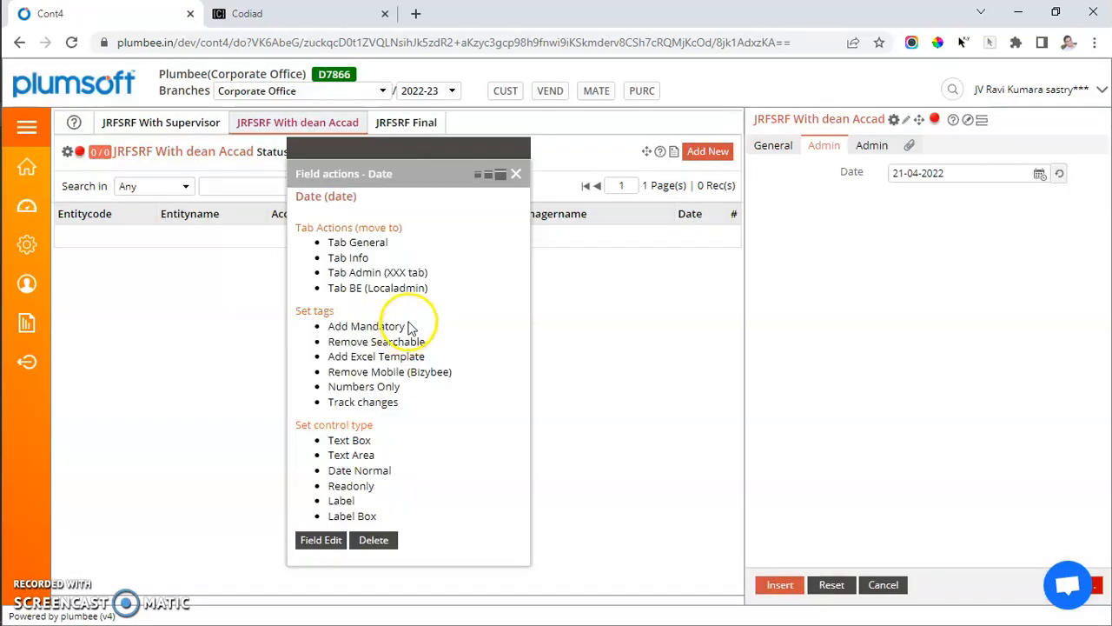
pyautogui.click(392, 273)
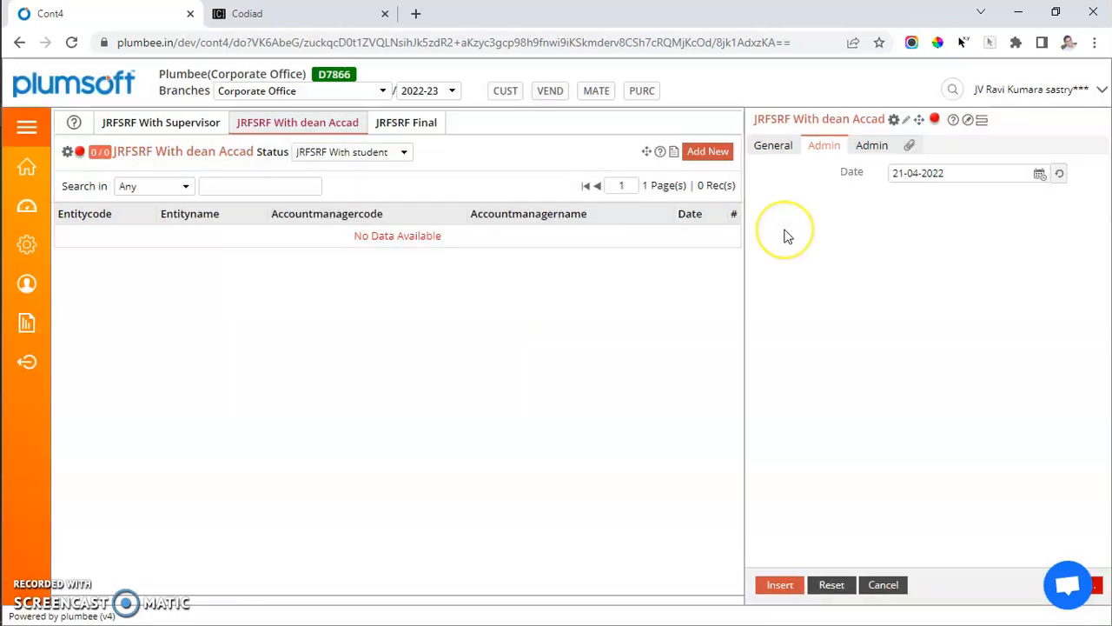
pyautogui.click(823, 145)
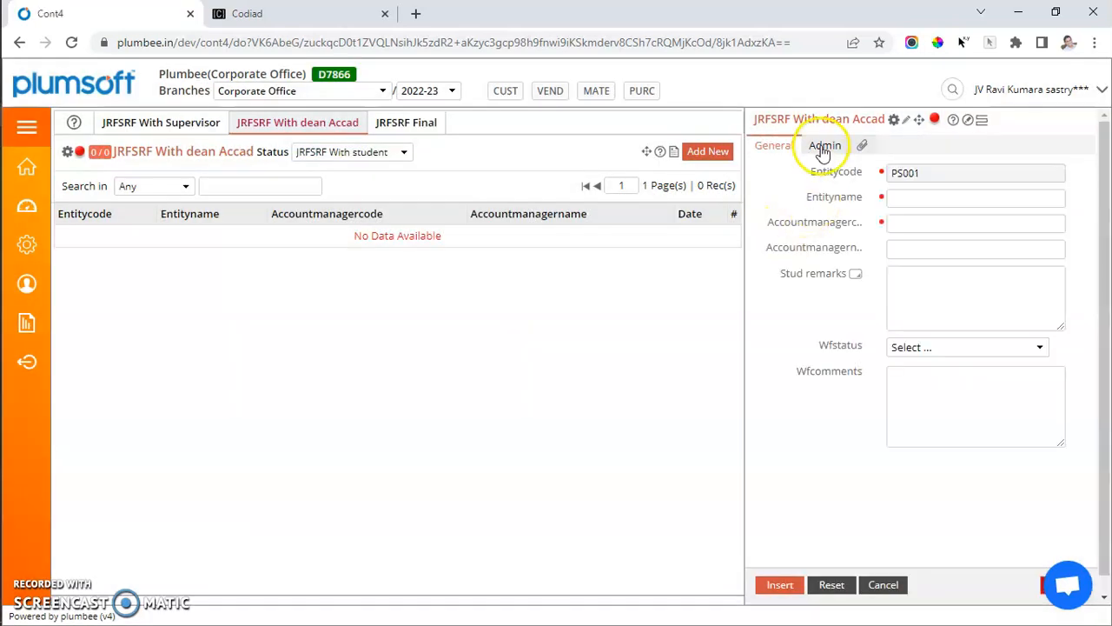
pyautogui.click(866, 235)
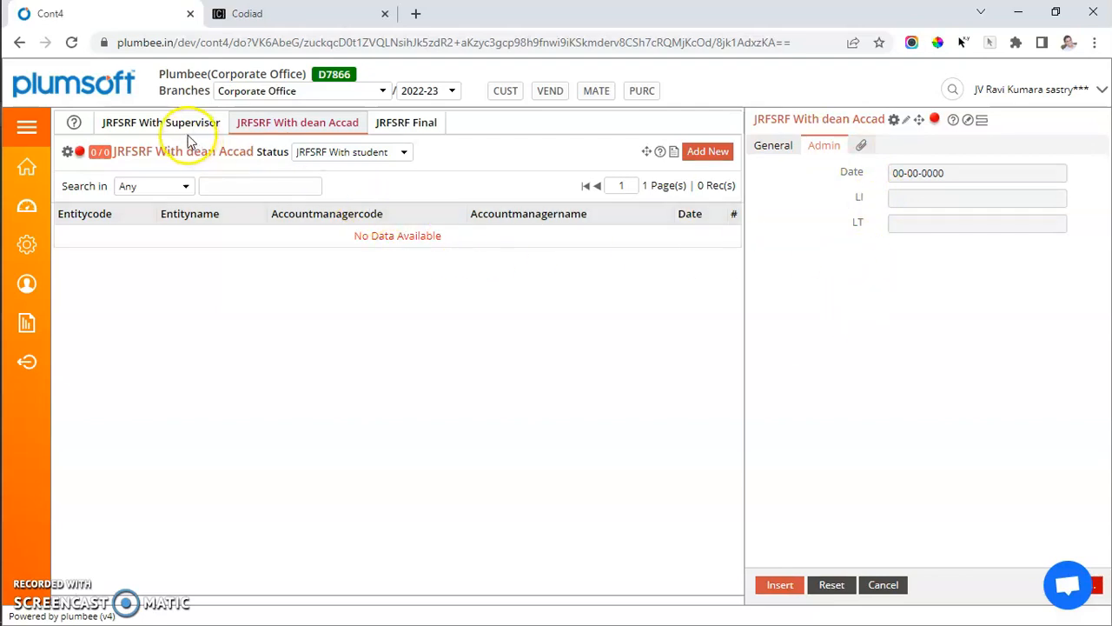
# Check the Status choices of the JRFSRF With dean Accad list and switch to the JRFSRF With Supervisor list.
pyautogui.click(487, 330)
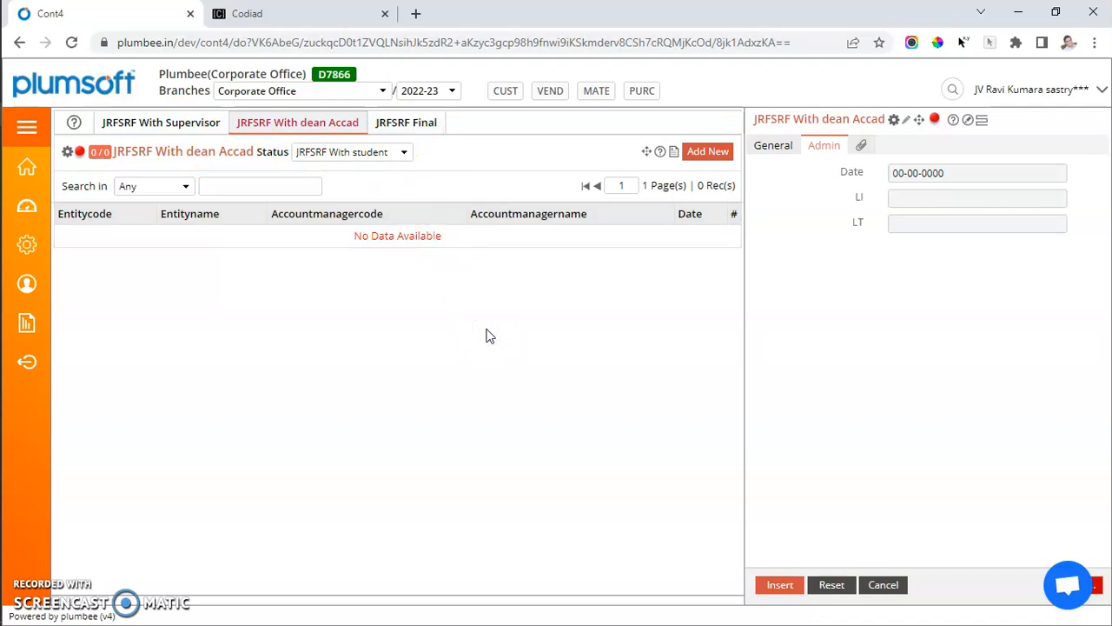
pyautogui.click(377, 159)
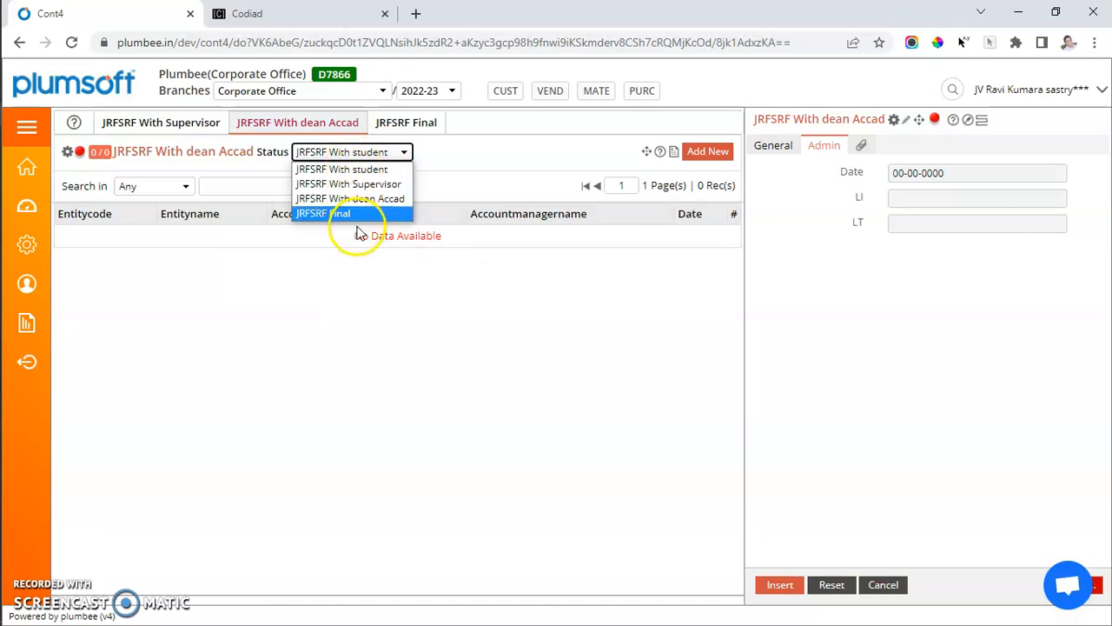
pyautogui.click(155, 122)
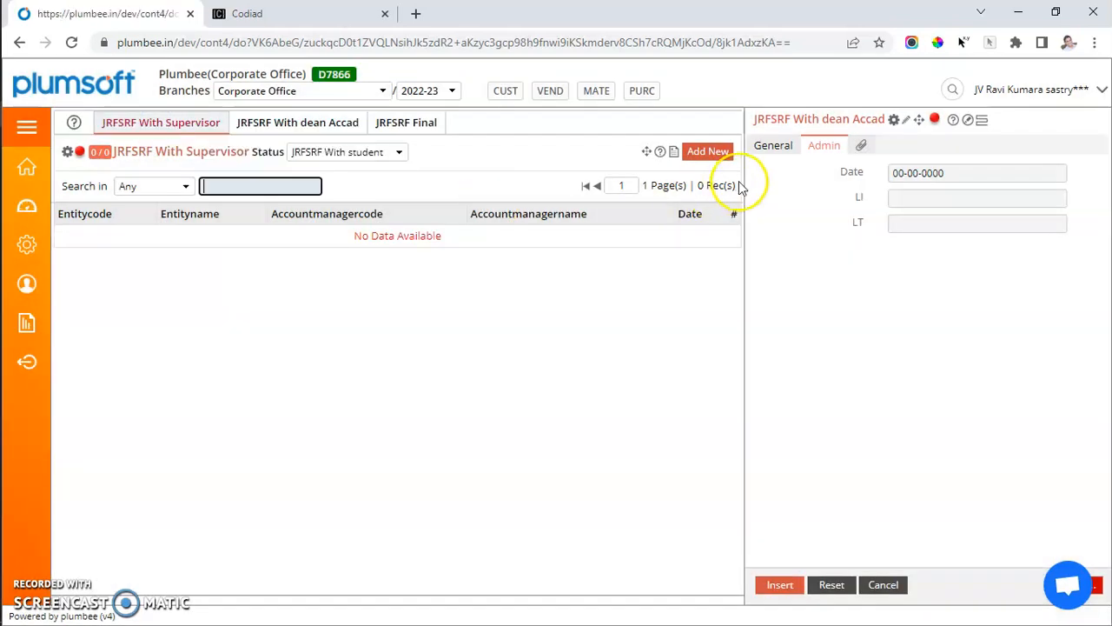
# Insert a new JRFSRF With Supervisor record with Entityname aa, Accountmanagercode bb and Wfstatus JRFSRF With Supervisor.
pyautogui.click(706, 152)
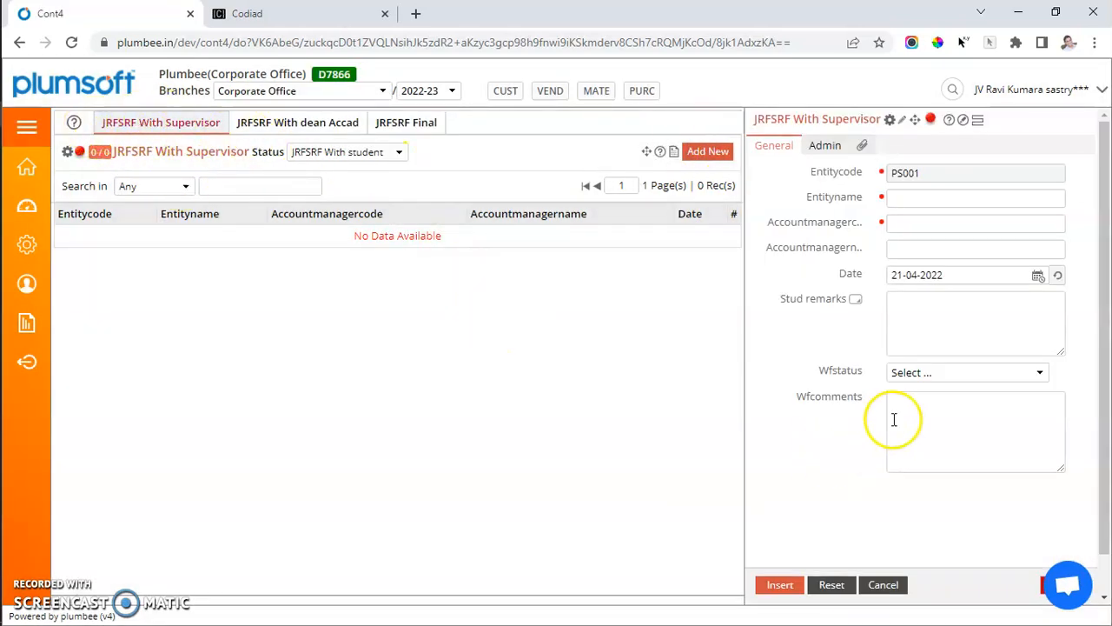
pyautogui.click(938, 376)
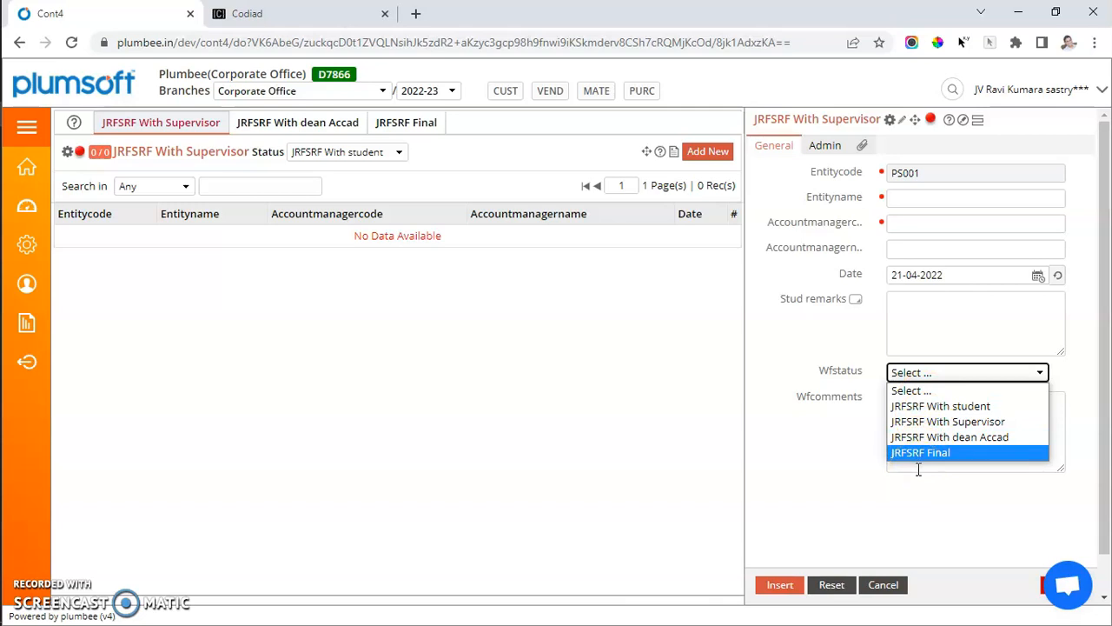
pyautogui.click(926, 198)
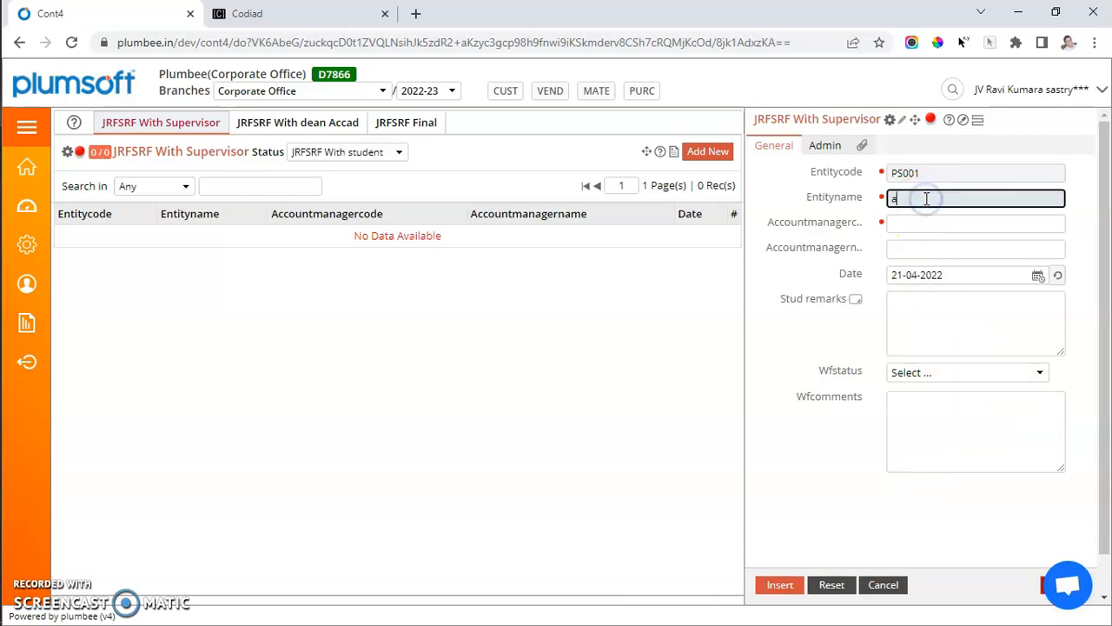
pyautogui.click(917, 225)
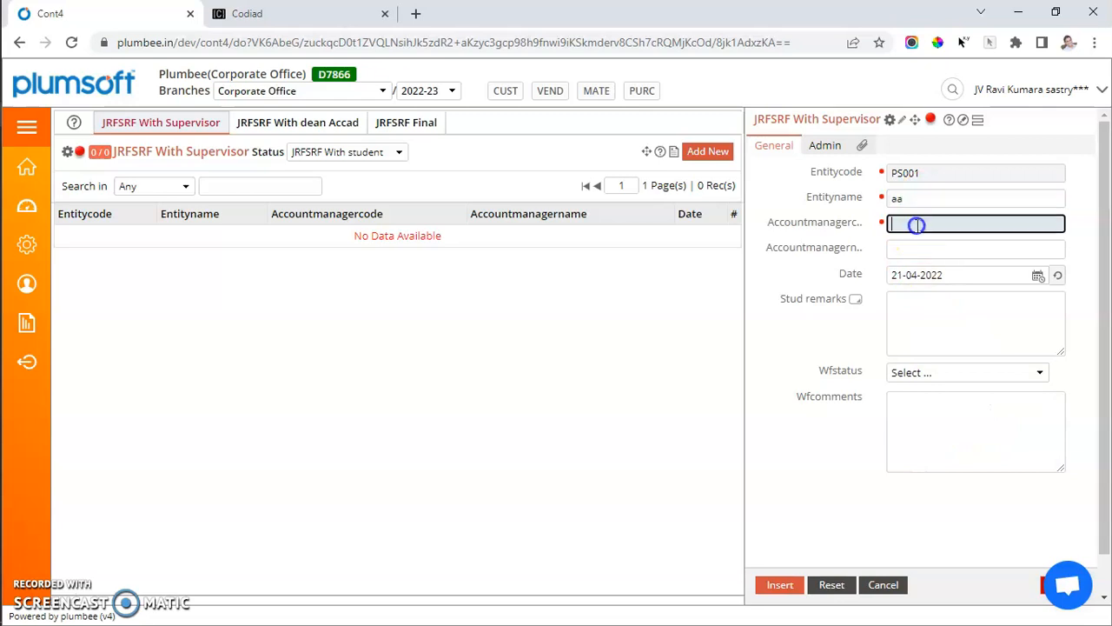
pyautogui.click(923, 375)
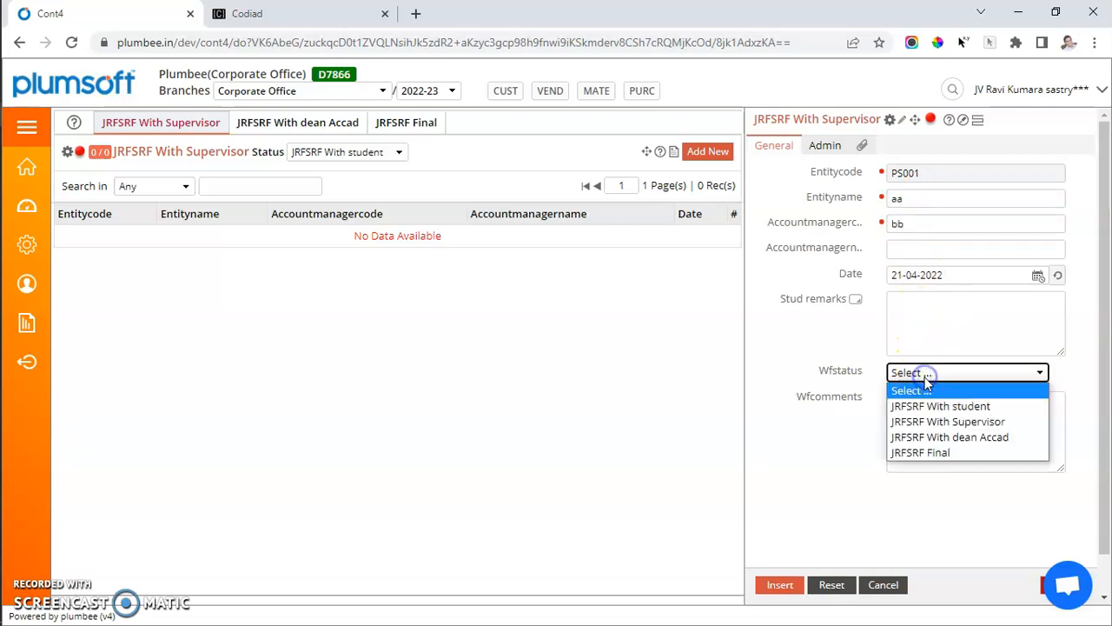
pyautogui.click(947, 424)
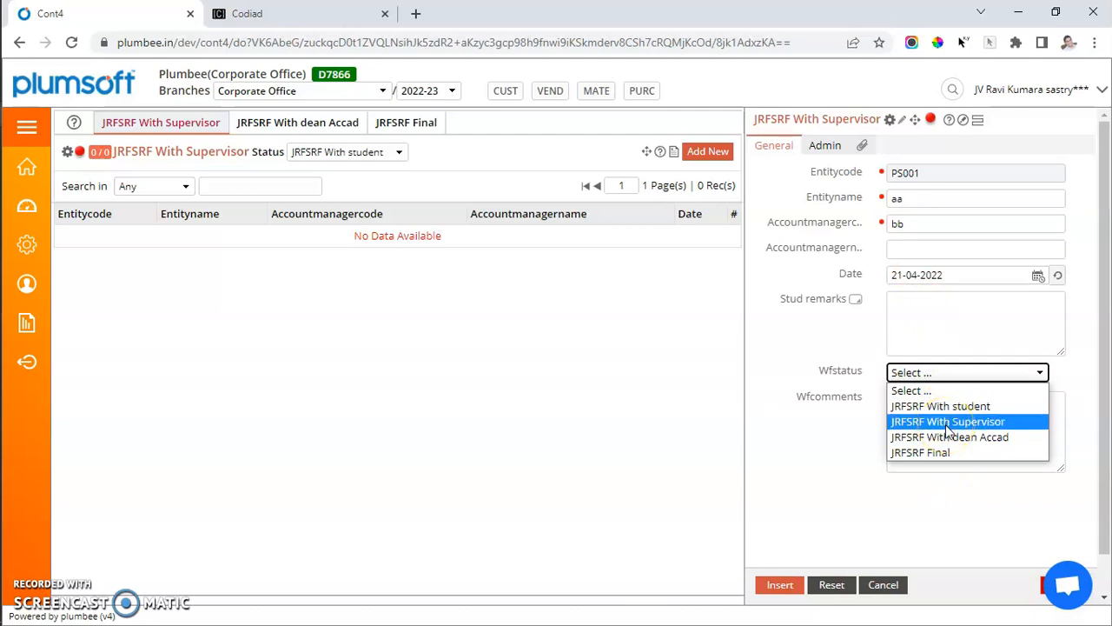
pyautogui.click(947, 423)
pyautogui.click(779, 585)
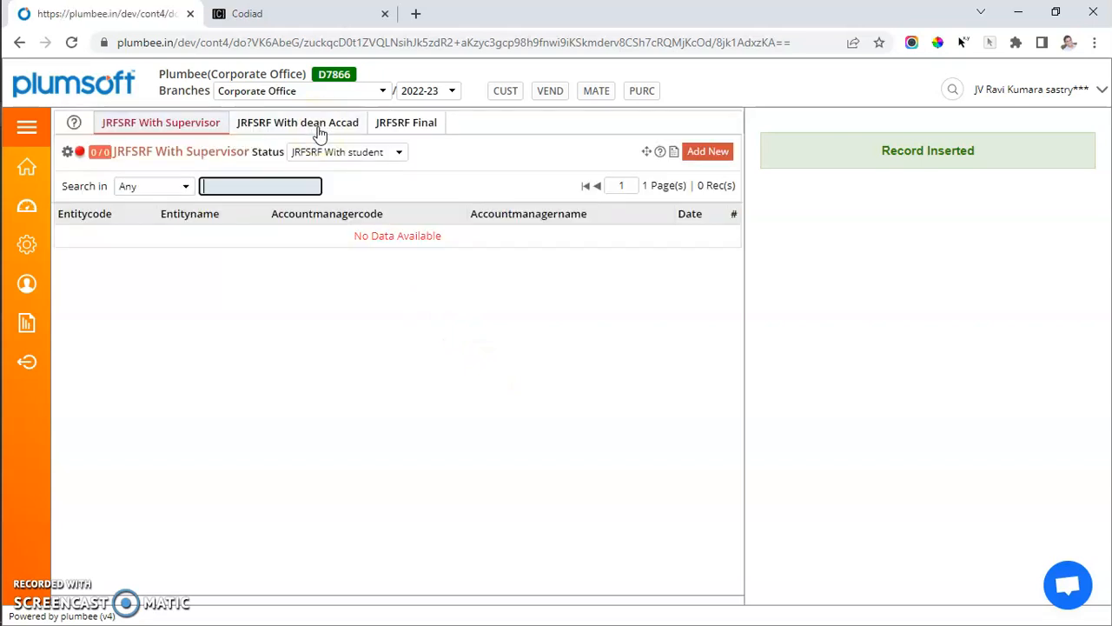
# Filter the JRFSRF With Supervisor and JRFSRF With dean Accad lists by the status JRFSRF With Supervisor.
pyautogui.click(352, 152)
pyautogui.click(358, 185)
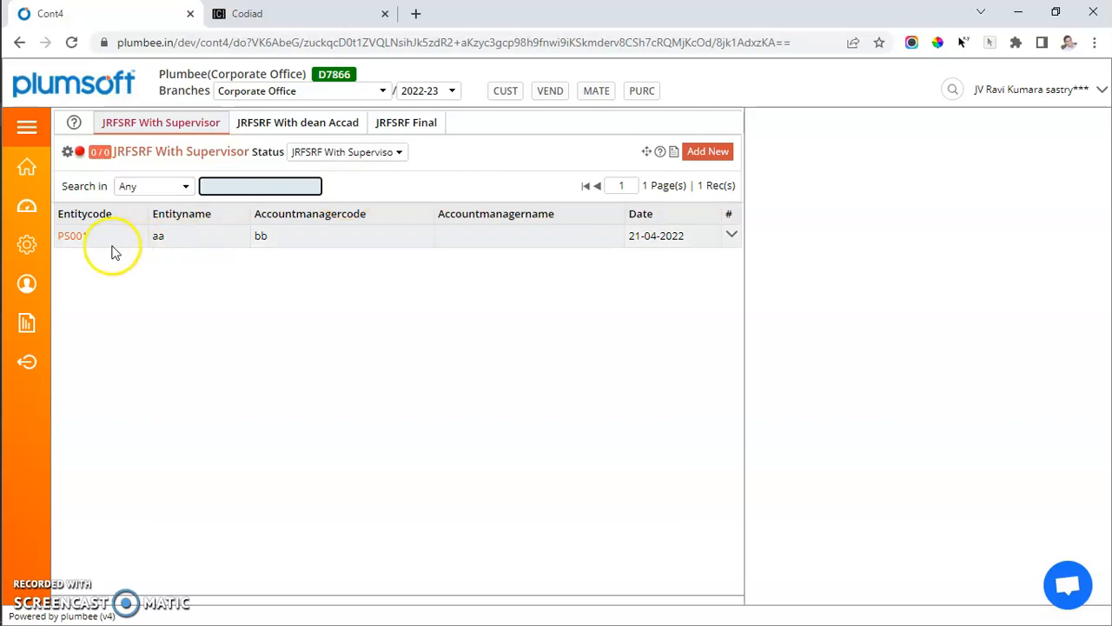
pyautogui.click(315, 123)
pyautogui.click(377, 152)
pyautogui.click(373, 185)
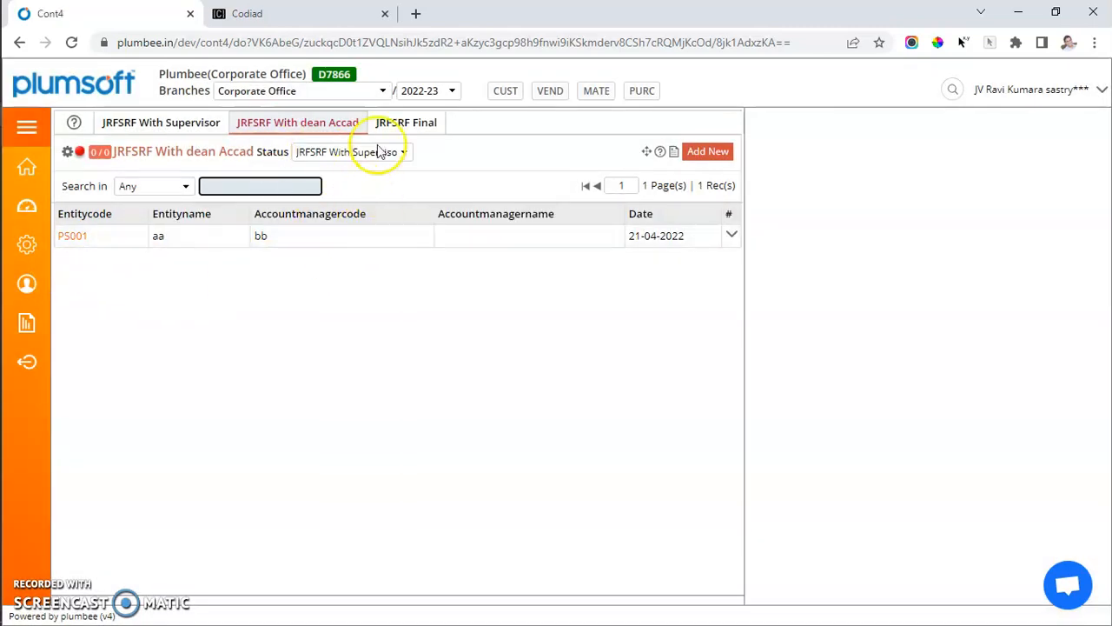
pyautogui.click(380, 152)
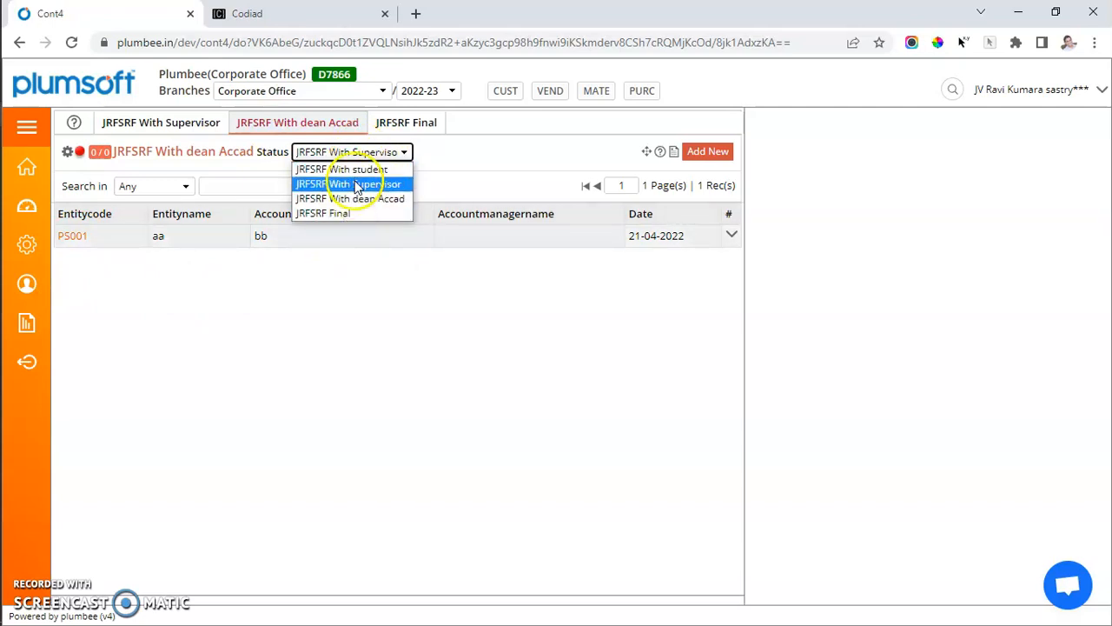
# Switch to the JRFSRF Final list and view a blank new record there.
pyautogui.click(422, 123)
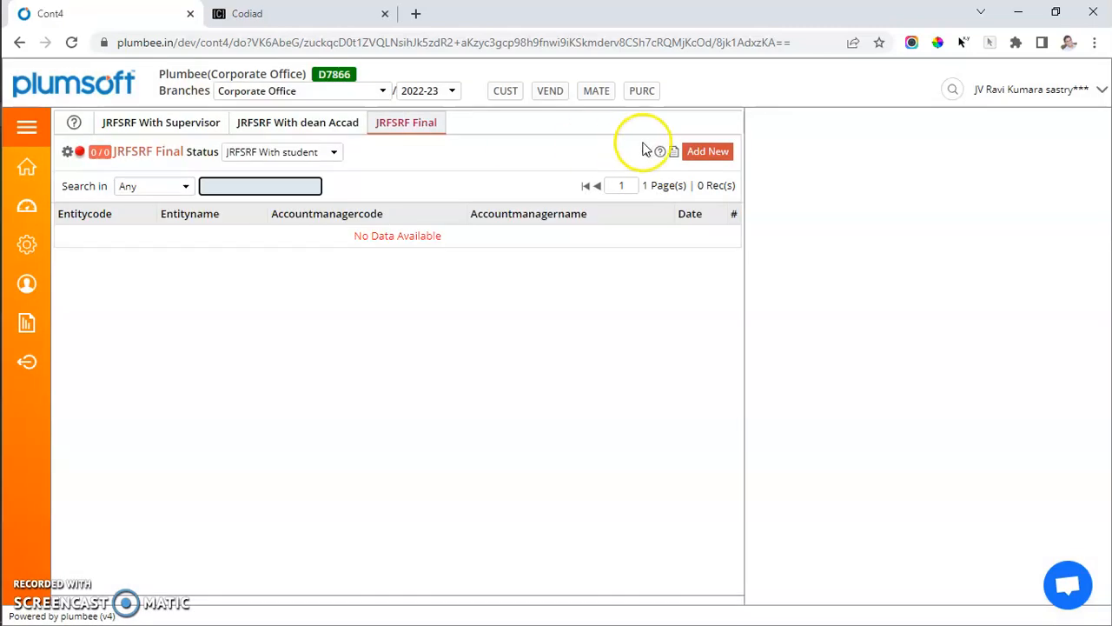
pyautogui.click(706, 151)
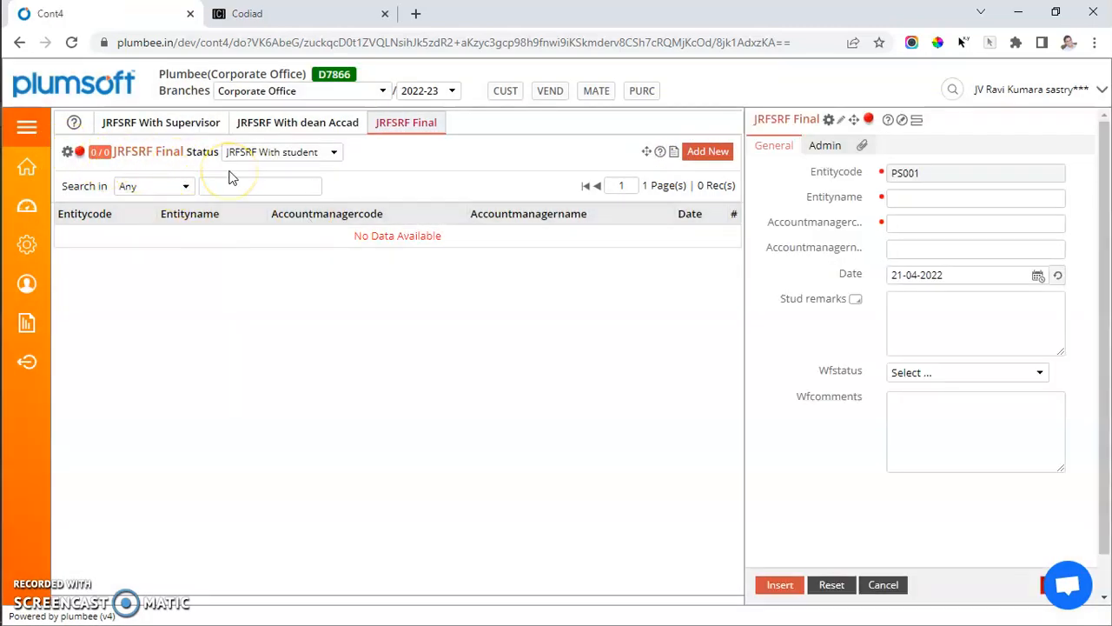
pyautogui.click(953, 89)
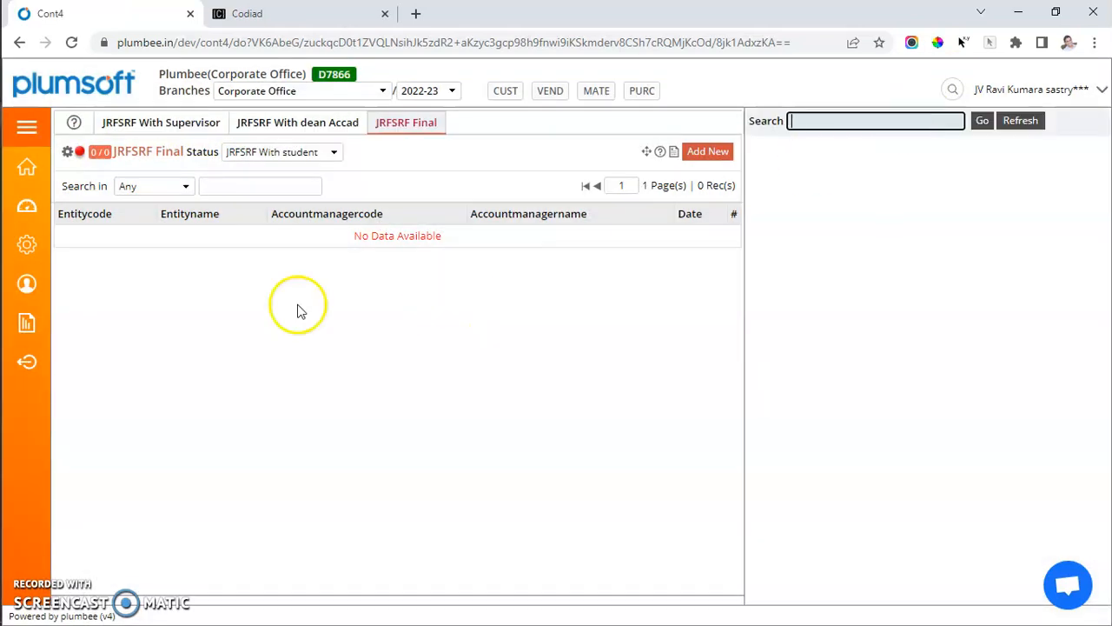
# Search the Page Head records in Form Setup for "jrf" and open the workflow definition of base form xxjrfsrf.
pyautogui.click(27, 127)
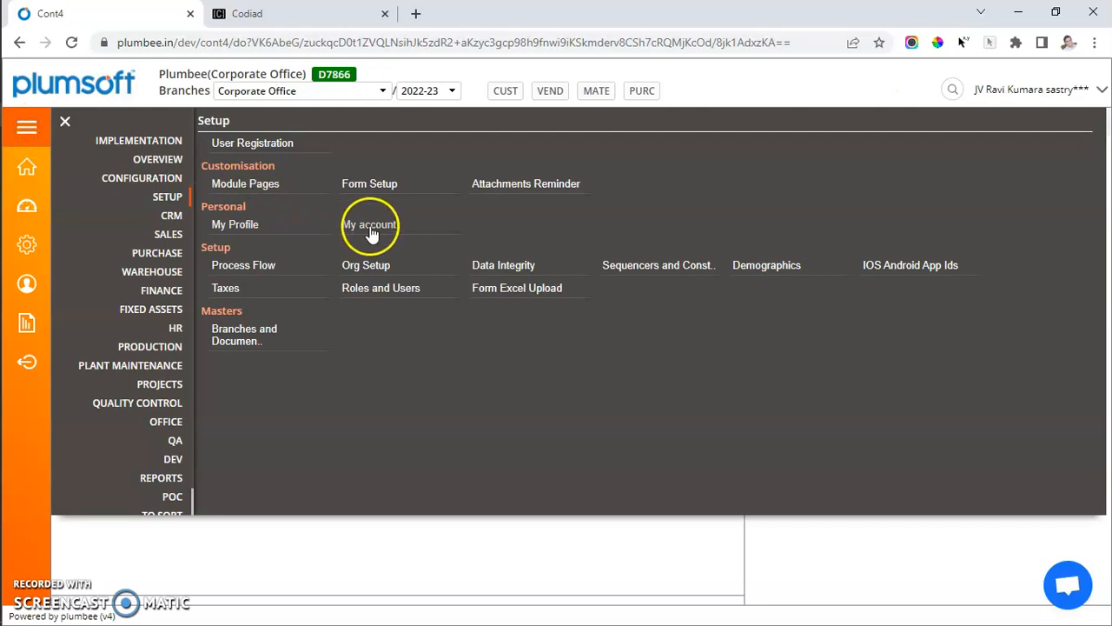
pyautogui.click(433, 275)
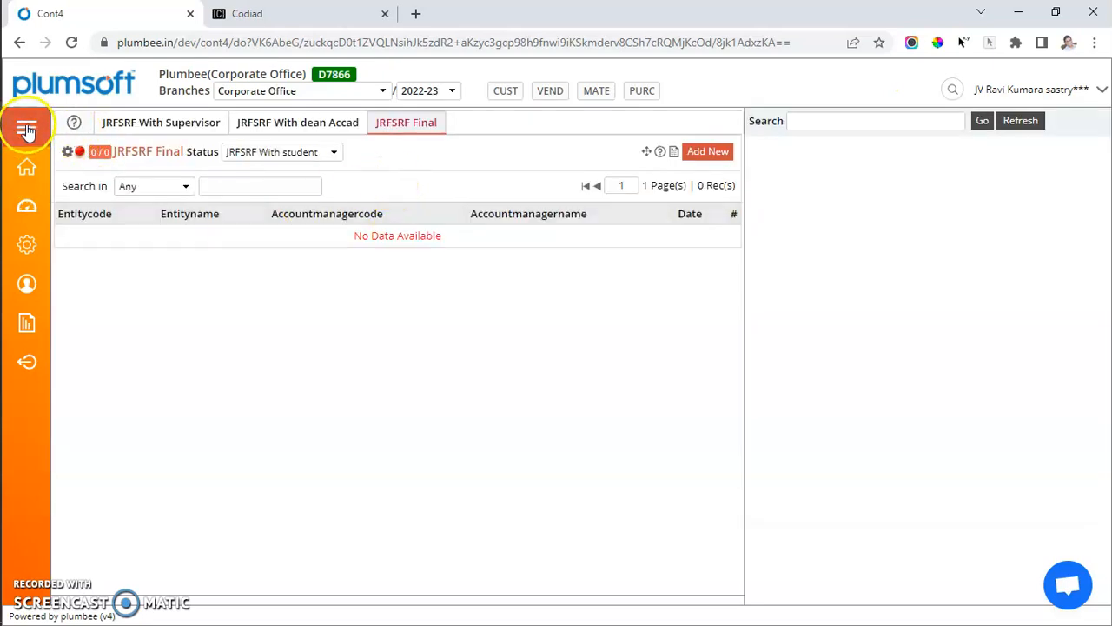
pyautogui.click(27, 127)
pyautogui.click(372, 186)
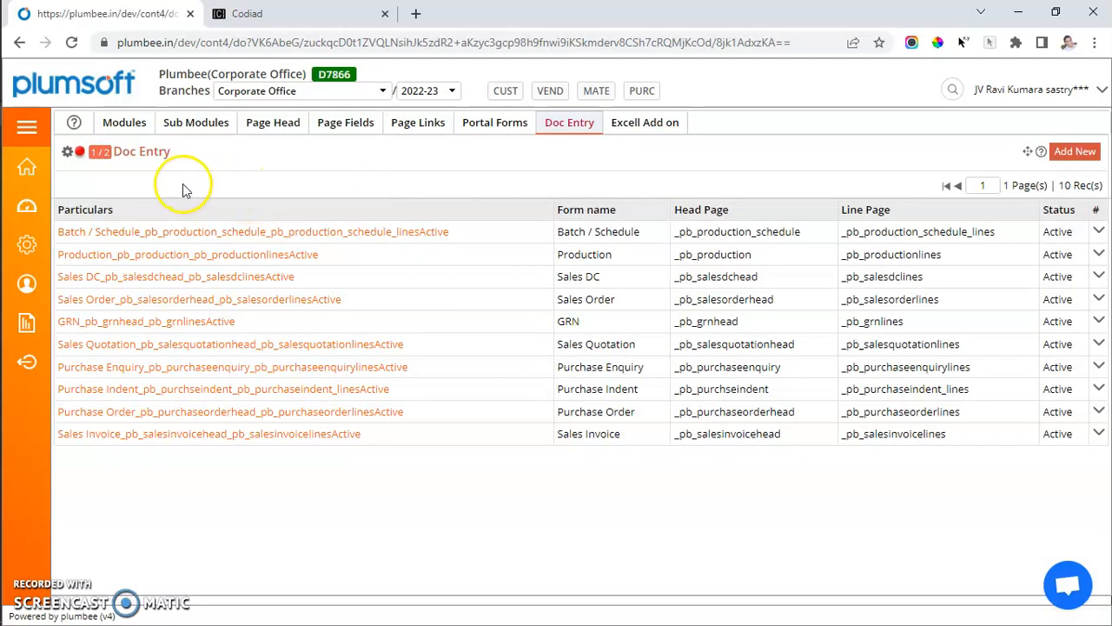
pyautogui.click(273, 123)
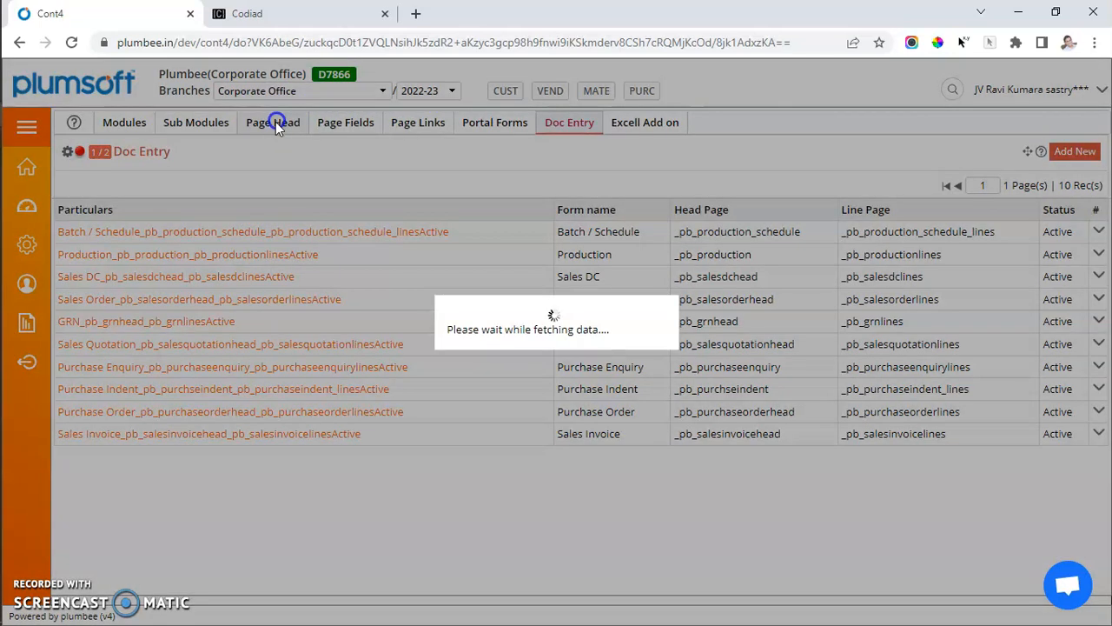
pyautogui.click(226, 185)
pyautogui.write('jrf')
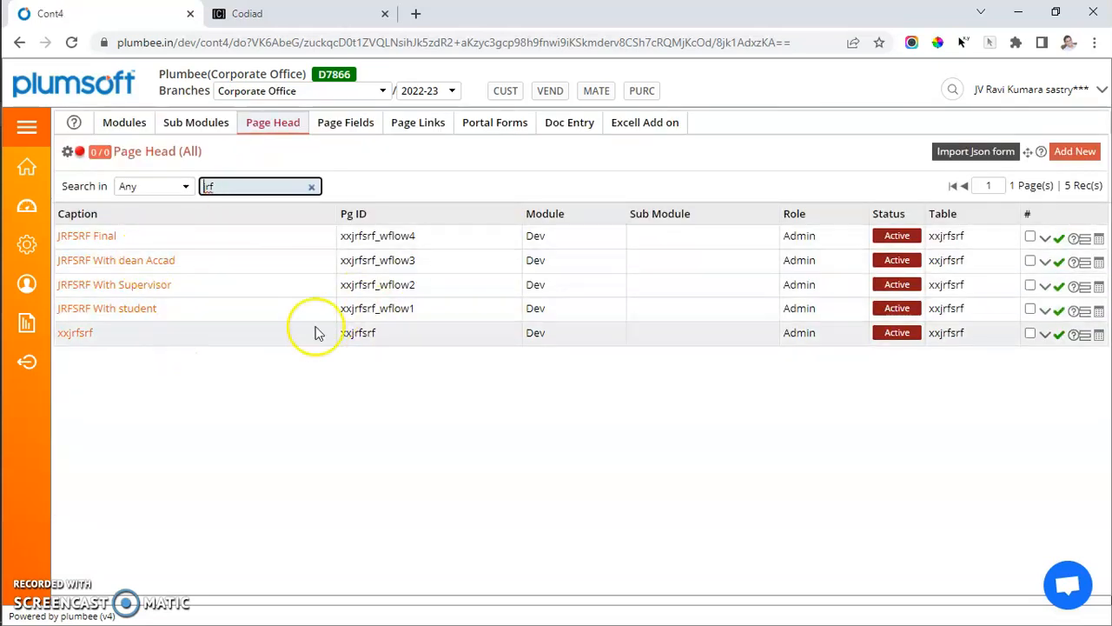
pyautogui.click(1098, 337)
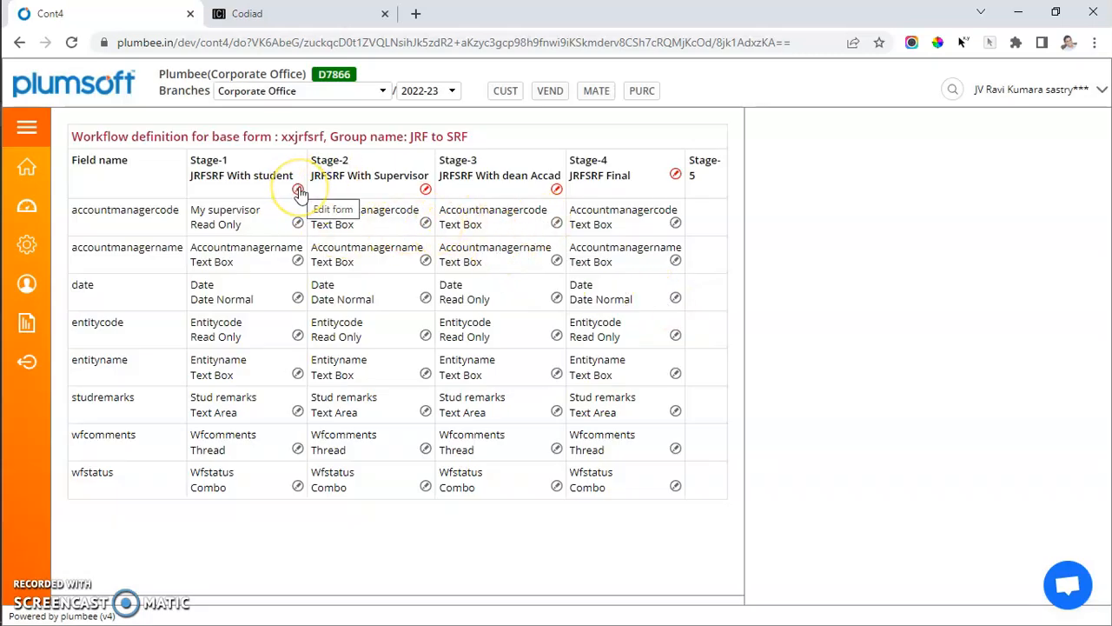
# Enable the No Insert tag on the Stage-2 form JRFSRF With Supervisor and save it.
pyautogui.click(425, 190)
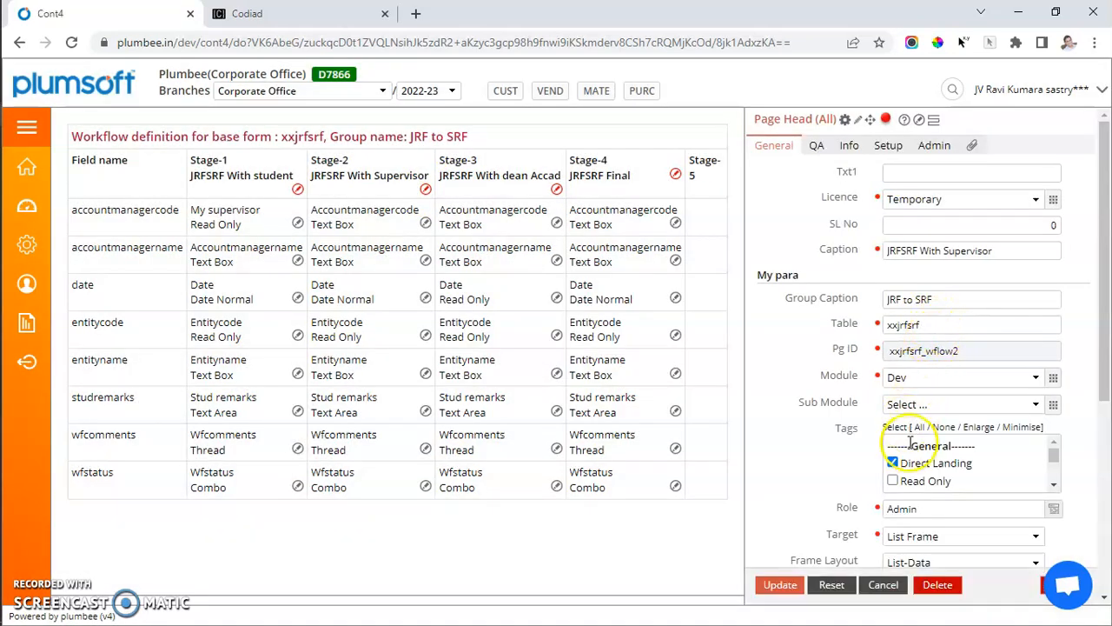
pyautogui.scroll(-1, 898, 483)
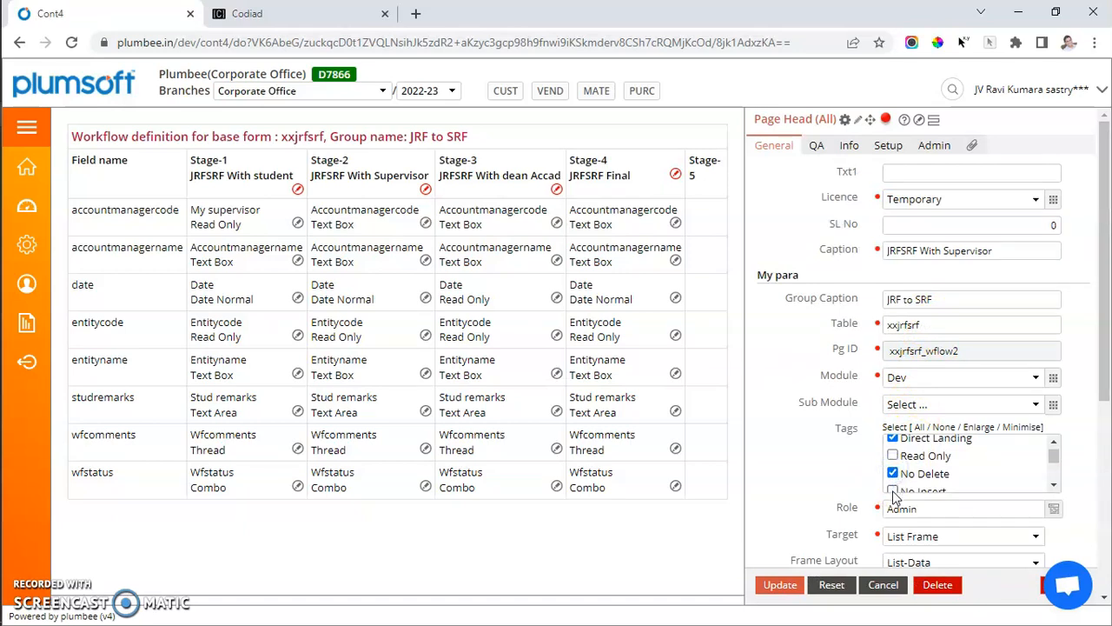
pyautogui.press('Return')
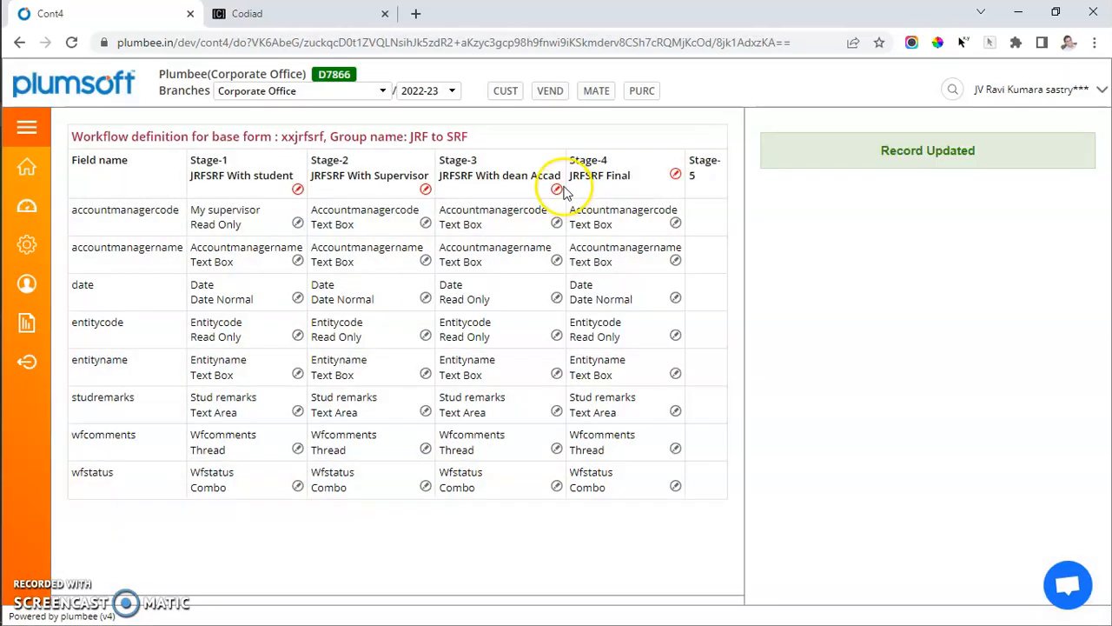
# Enable the No Insert tag on the Stage-3 form JRFSRF With dean Accad and save it.
pyautogui.click(557, 190)
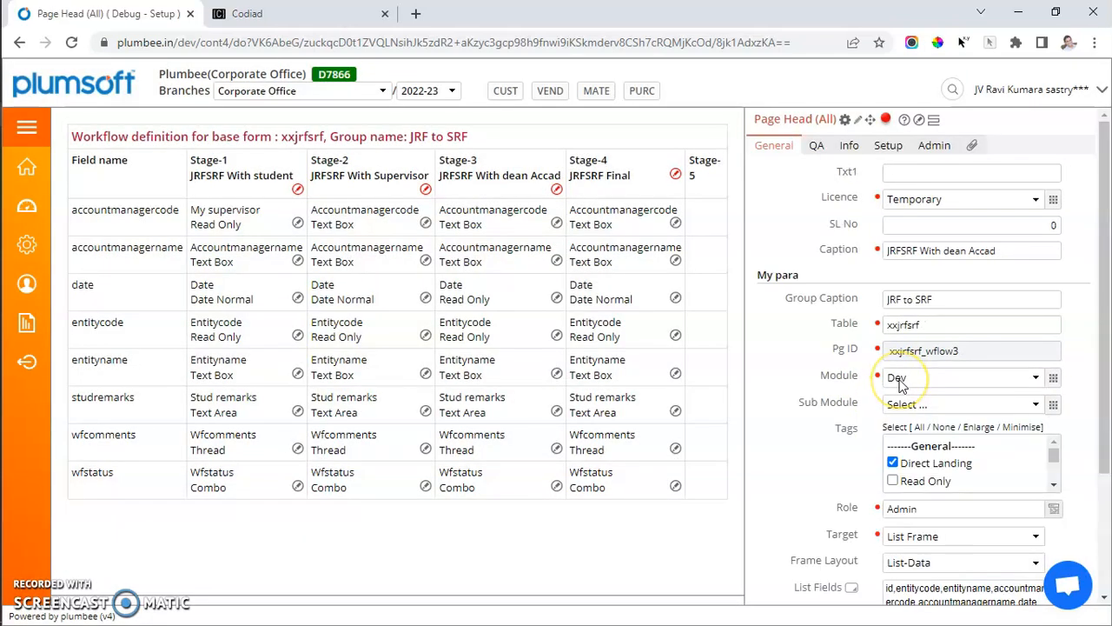
pyautogui.scroll(-2, 932, 439)
pyautogui.click(894, 442)
pyautogui.hotkey('alt', 'd')
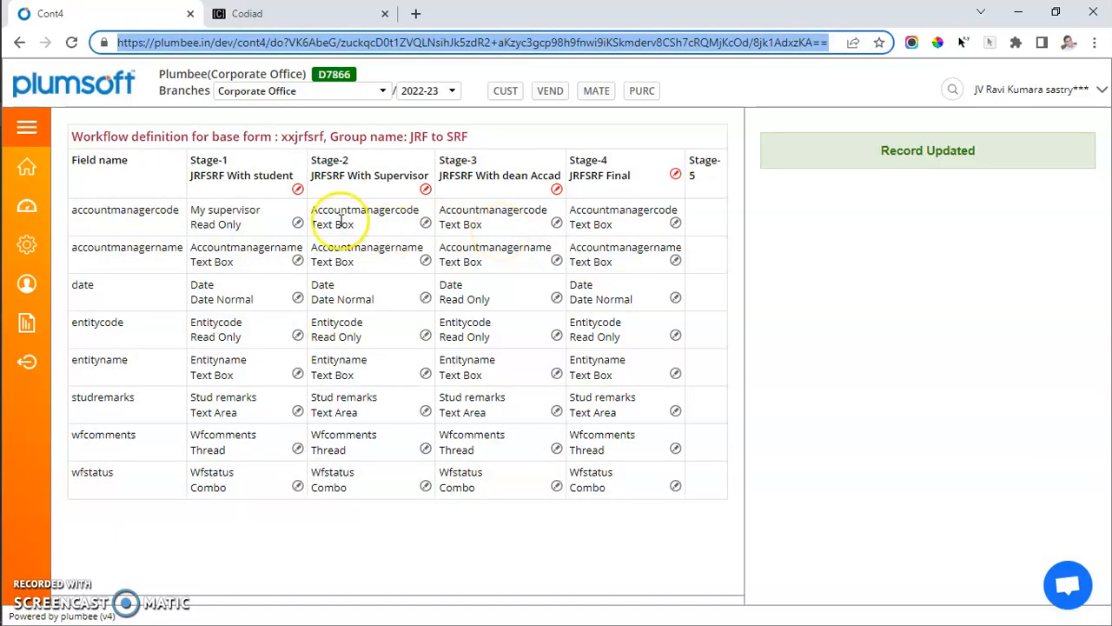
# Set the control type of accountmanagercode and accountmanagername to Read Only in Stage-3, JRFSRF With dean Accad.
pyautogui.click(424, 190)
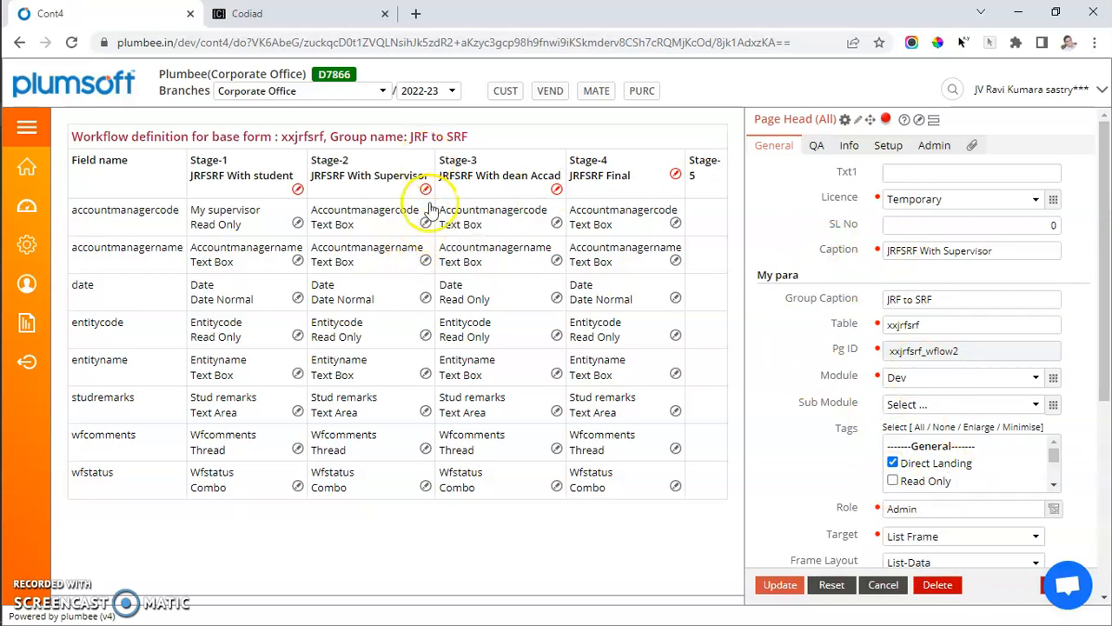
pyautogui.click(557, 224)
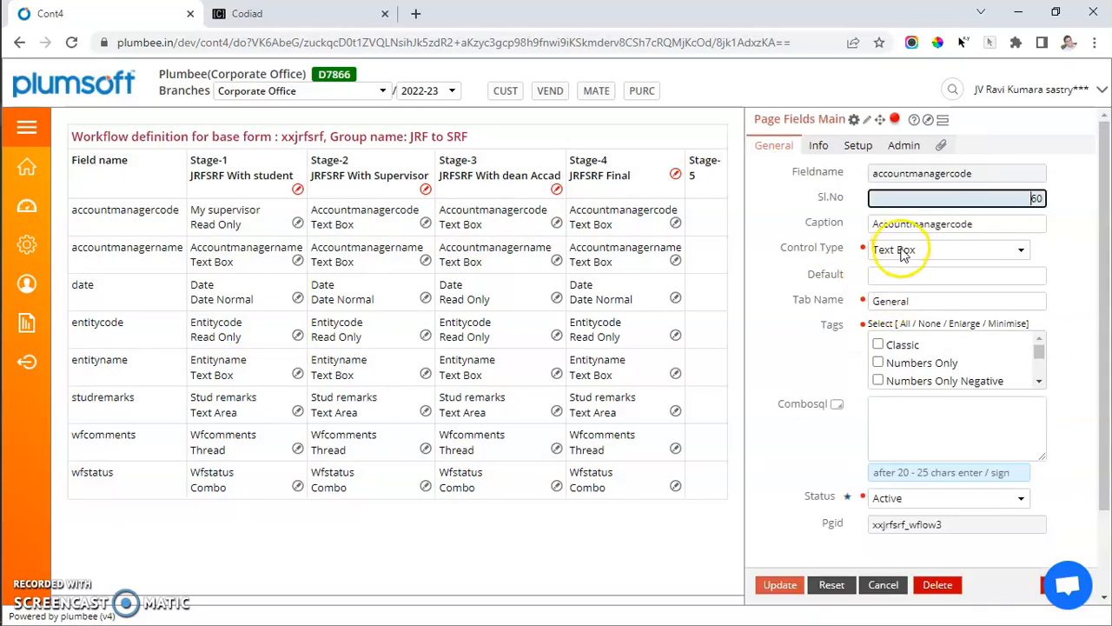
pyautogui.click(904, 252)
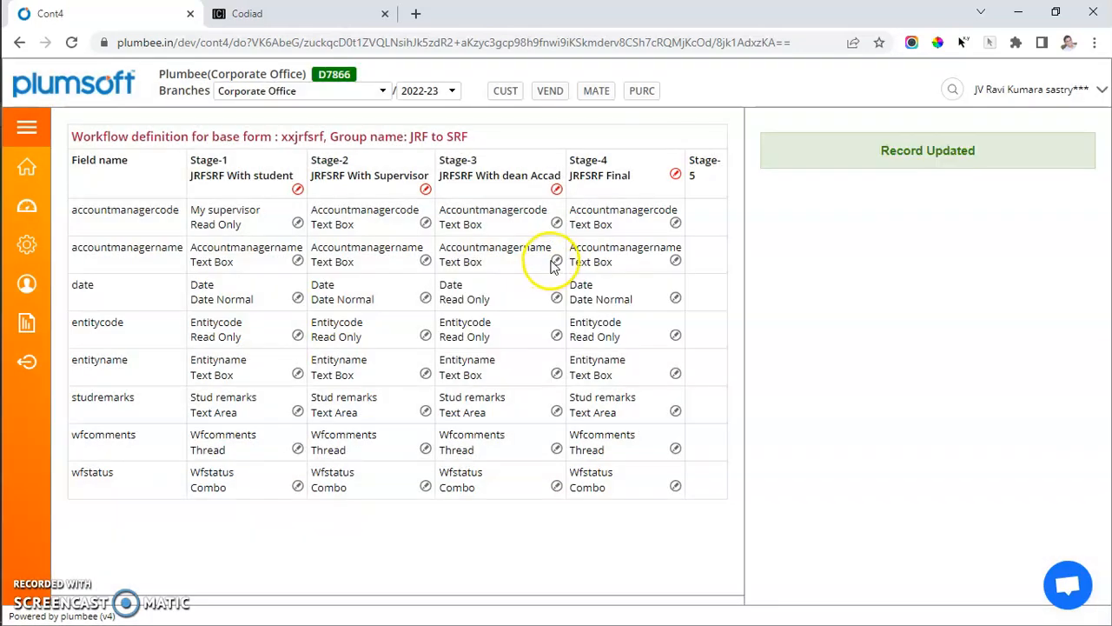
pyautogui.click(557, 262)
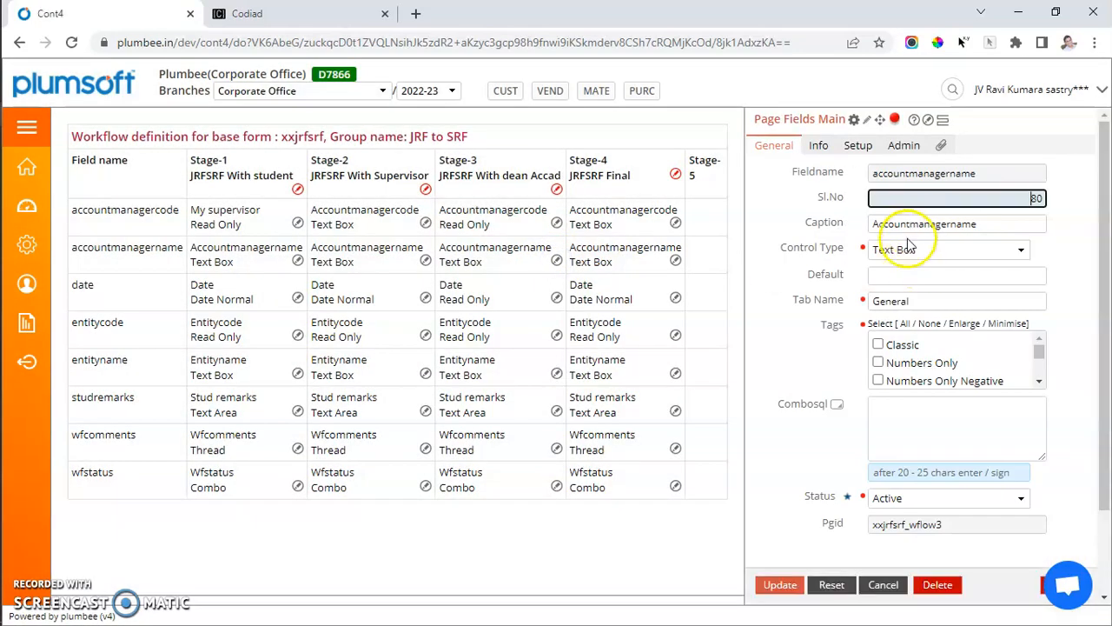
pyautogui.click(908, 251)
pyautogui.press('r')
pyautogui.press('Return')
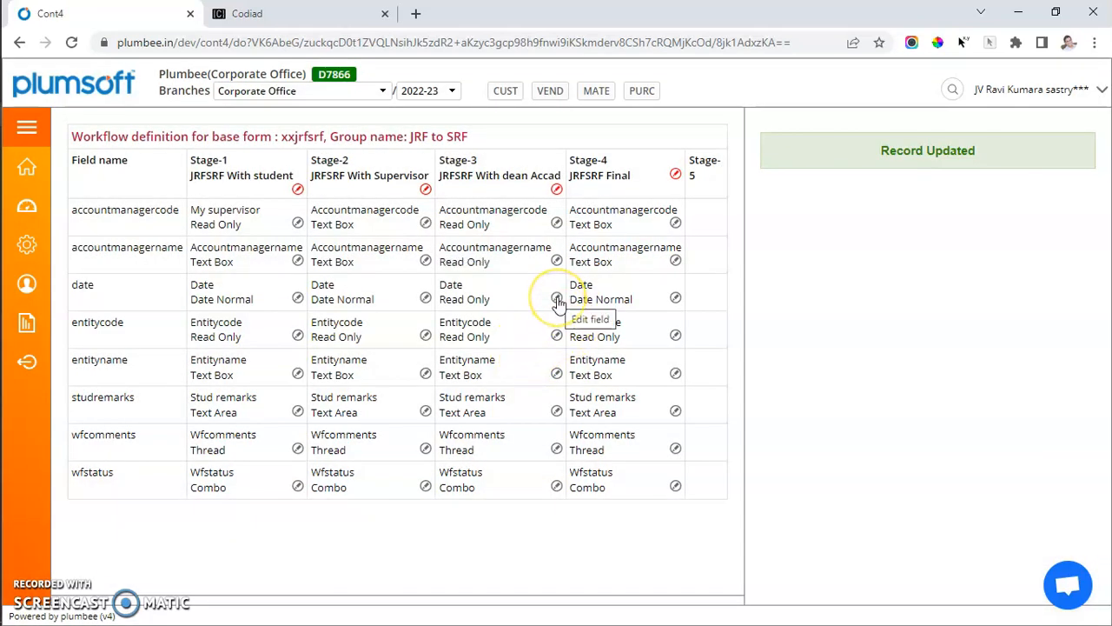
# Check the Stage-3 entitycode field settings and set the control type of Stage-3 entityname to Read Only.
pyautogui.click(557, 336)
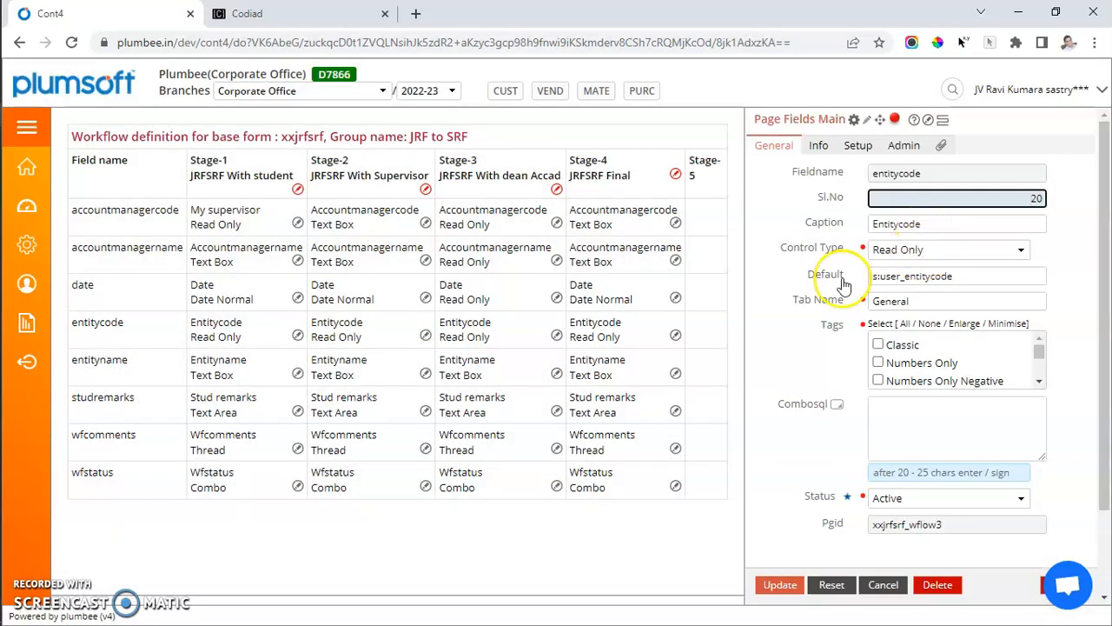
pyautogui.click(557, 374)
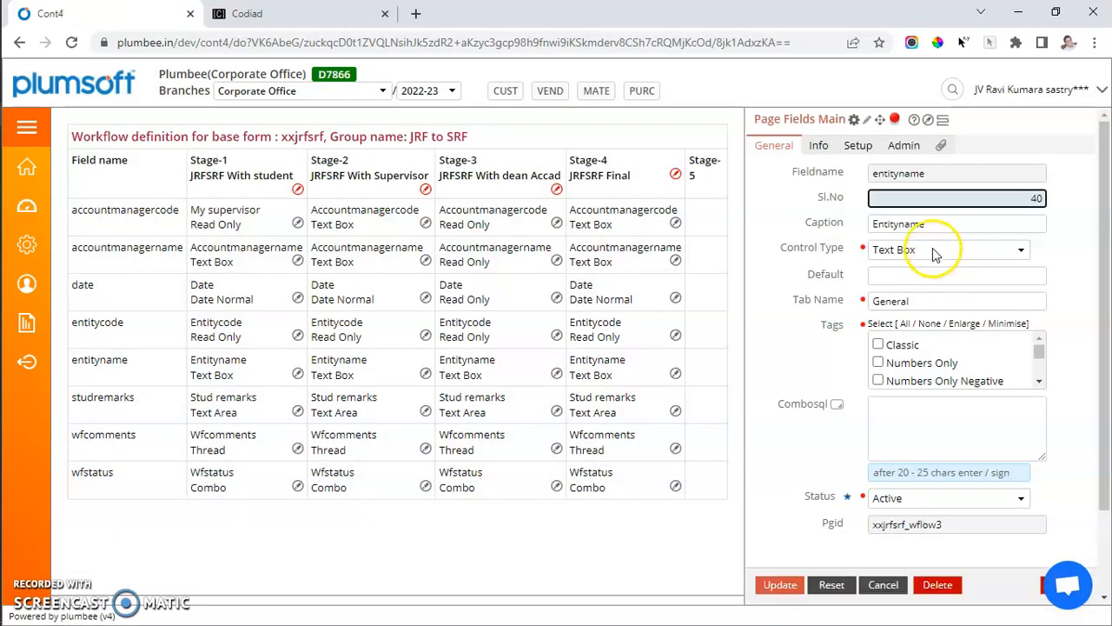
pyautogui.click(934, 249)
pyautogui.press('Return')
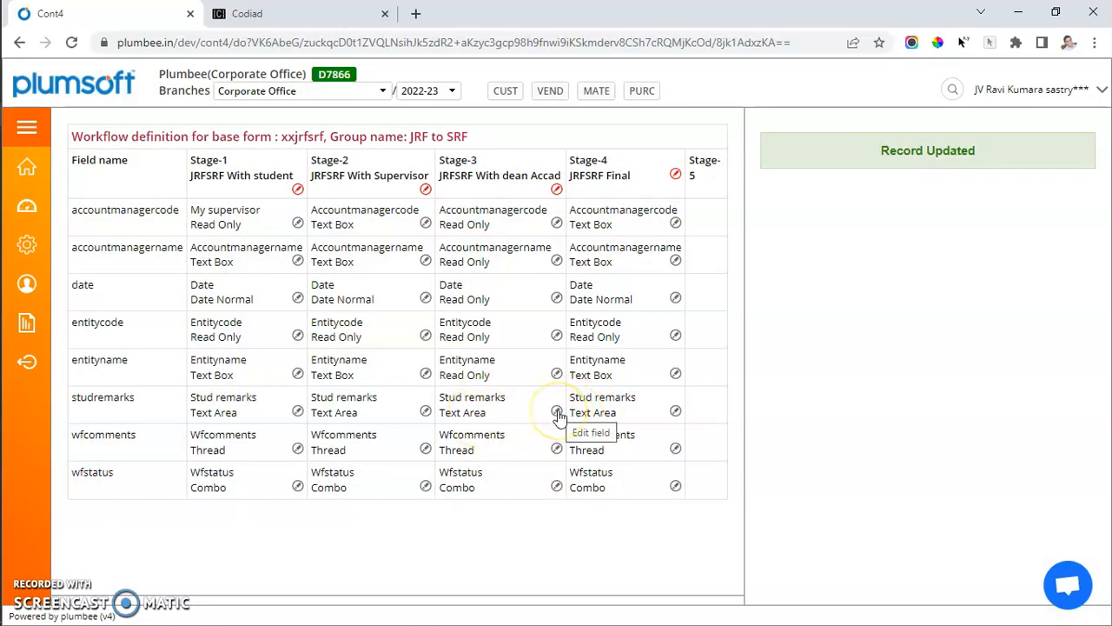
# Set the control type of the studremarks field to Read Only in Stage-3, JRFSRF With dean Accad, and save it.
pyautogui.click(557, 412)
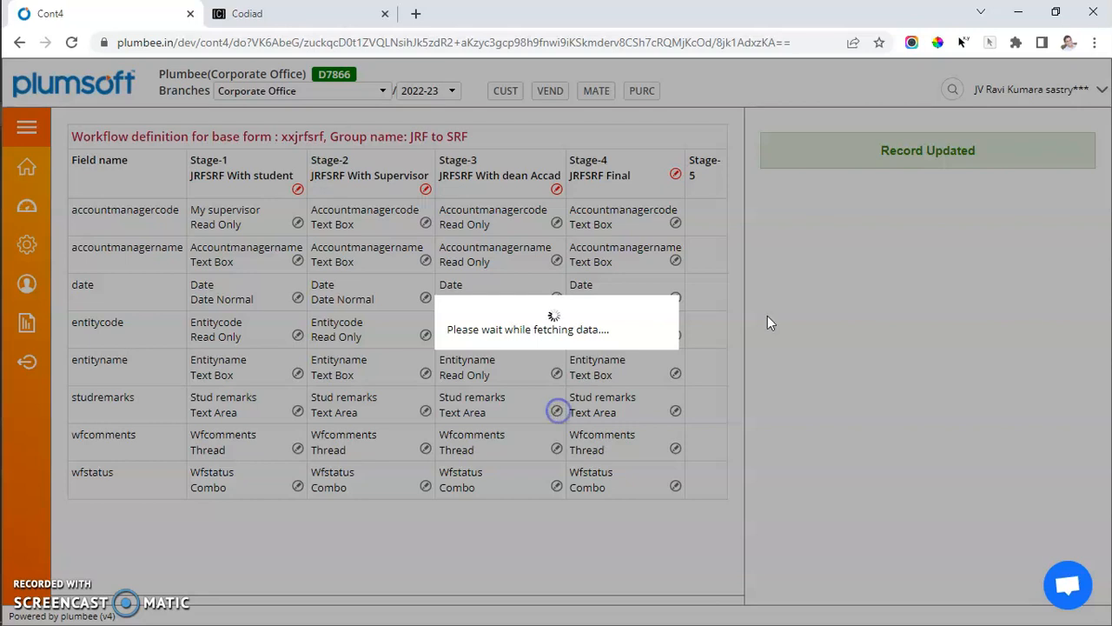
pyautogui.click(938, 250)
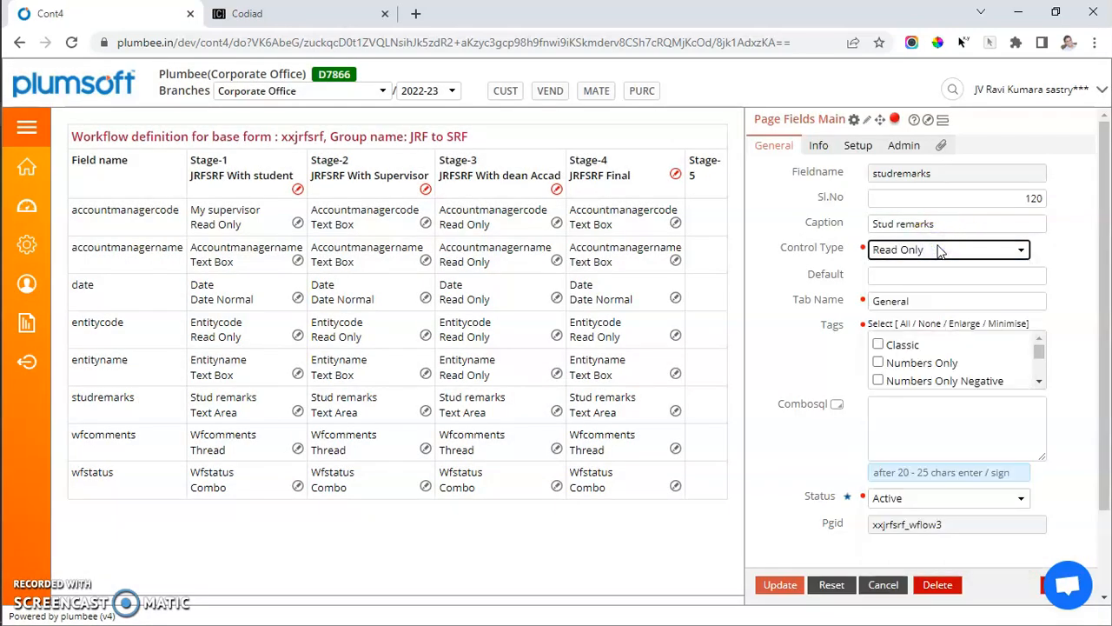
pyautogui.press('Return')
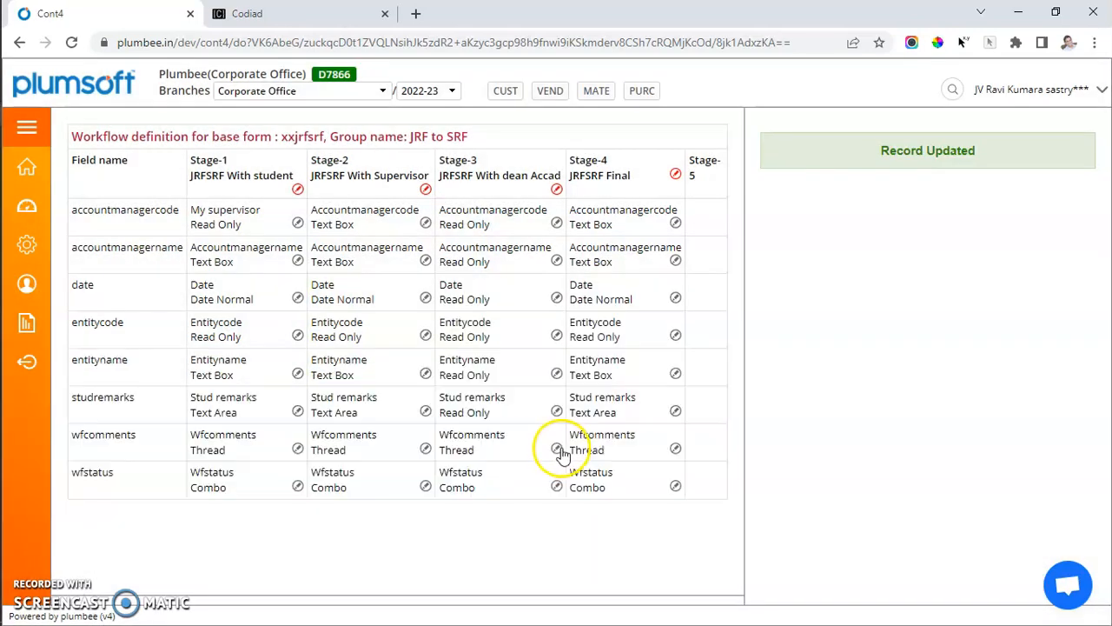
pyautogui.doubleClick(458, 445)
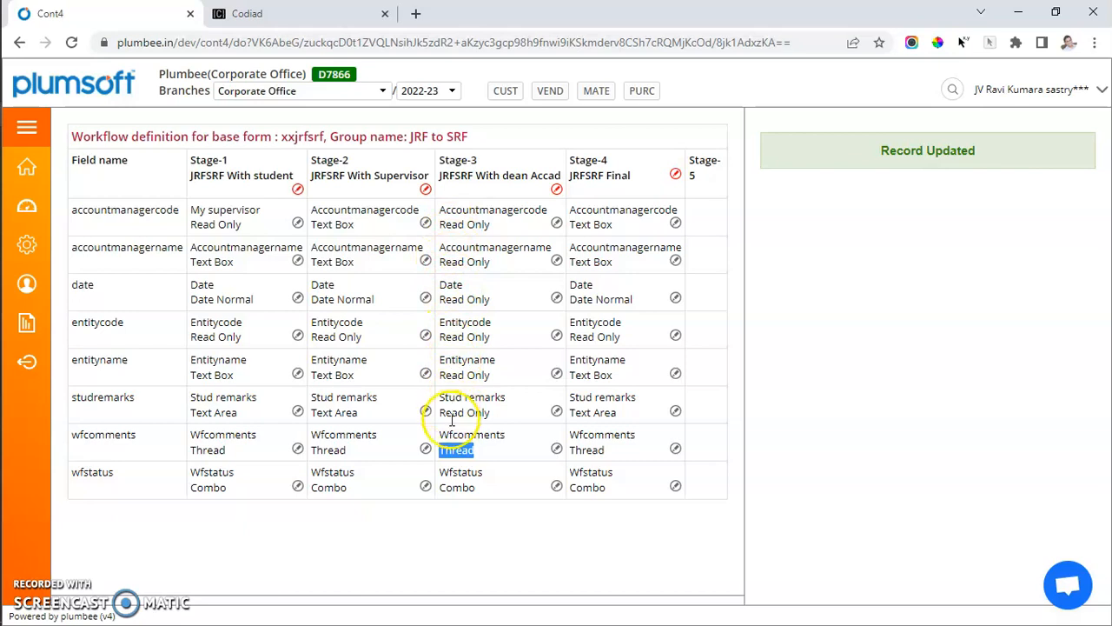
pyautogui.click(454, 487)
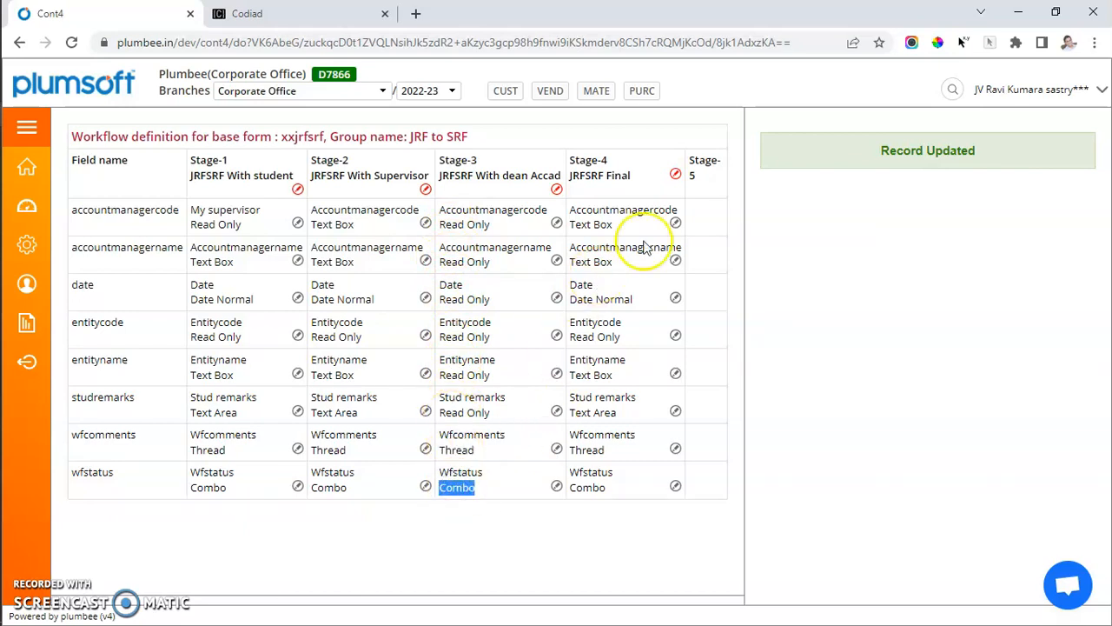
# Search the page forms for jrf and open the JRFSRF With dean Accad form.
pyautogui.click(952, 91)
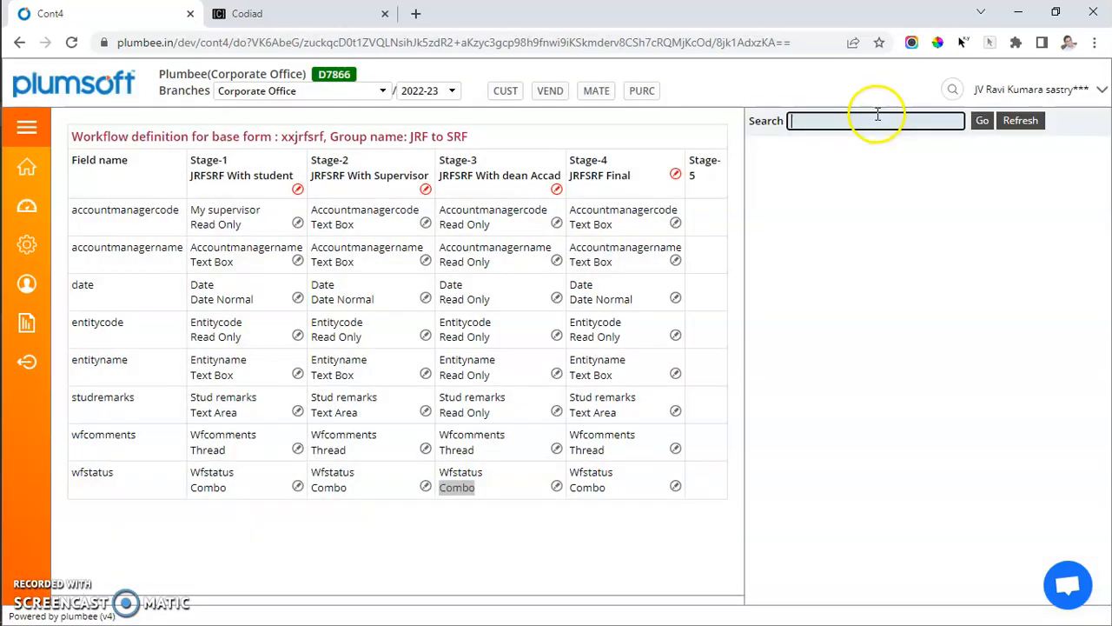
pyautogui.click(870, 116)
pyautogui.write('jrf')
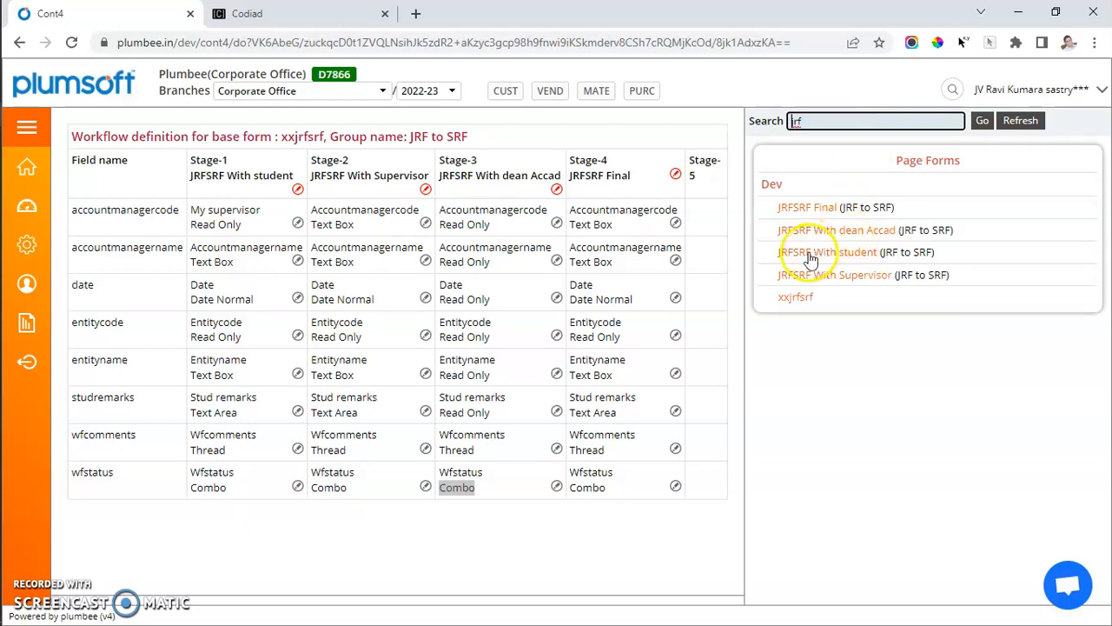
pyautogui.click(451, 174)
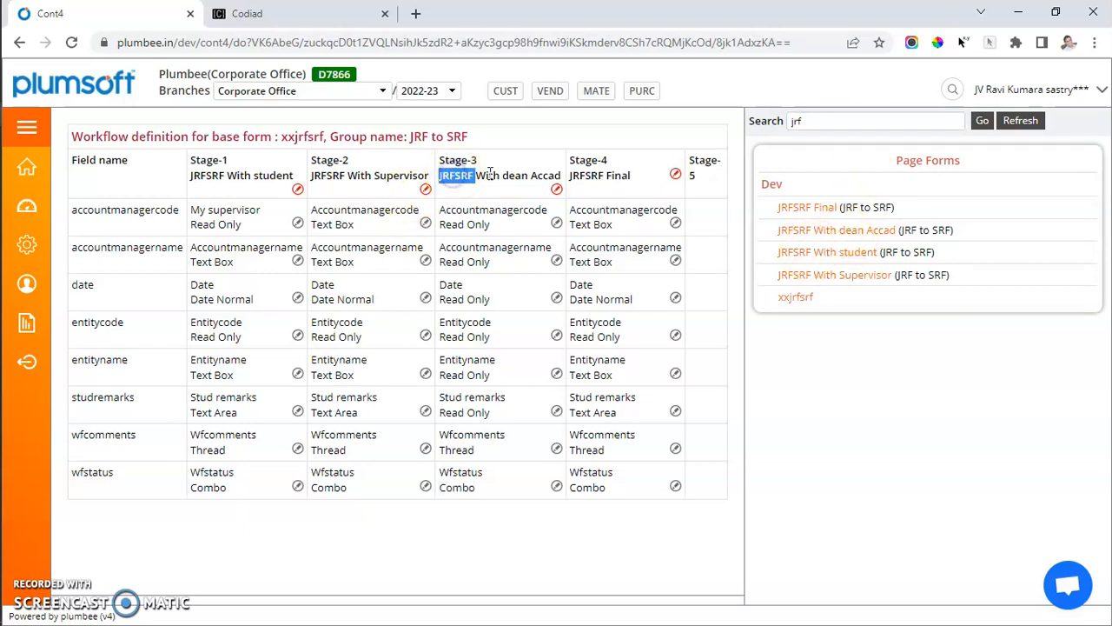
pyautogui.click(852, 229)
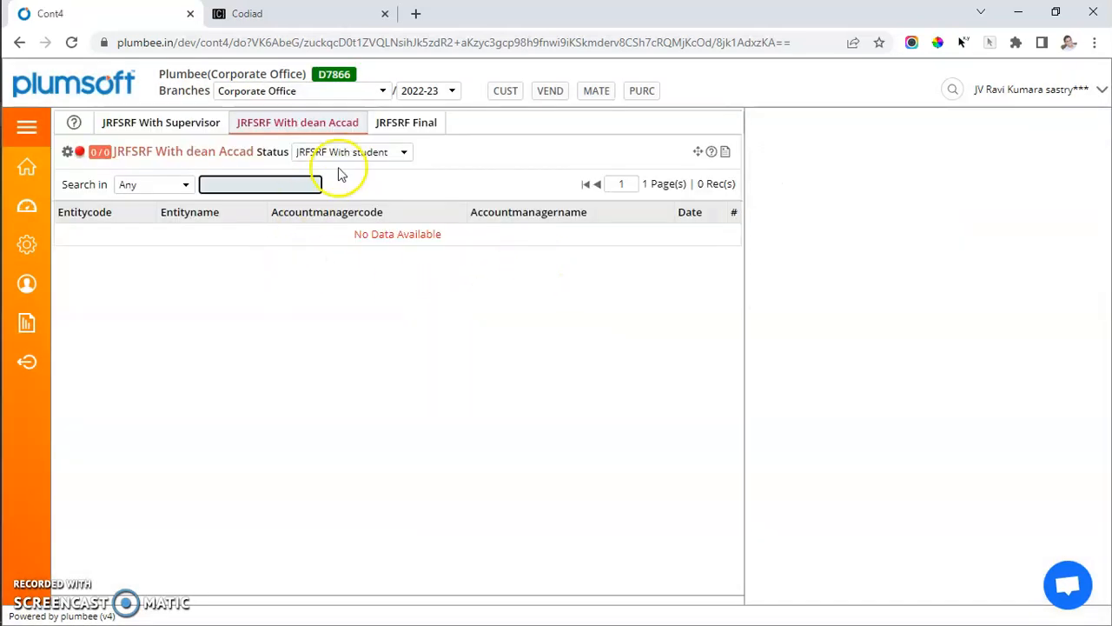
# Filter the JRFSRF With dean Accad list by status JRFSRF With Supervisor and open the record with entityname aa.
pyautogui.click(351, 153)
pyautogui.click(349, 182)
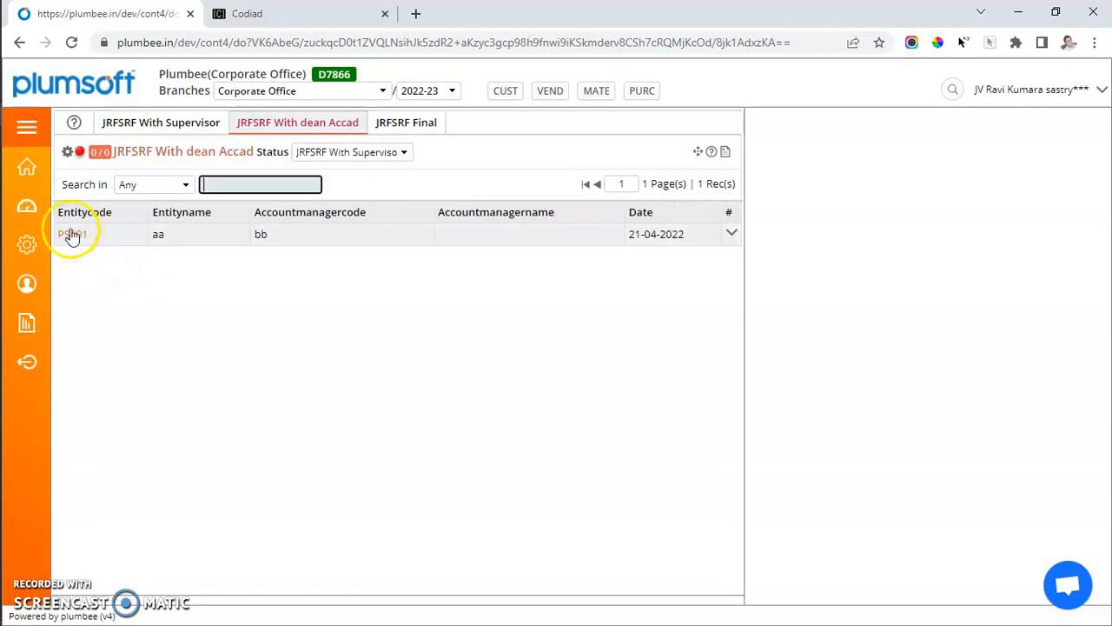
pyautogui.click(73, 235)
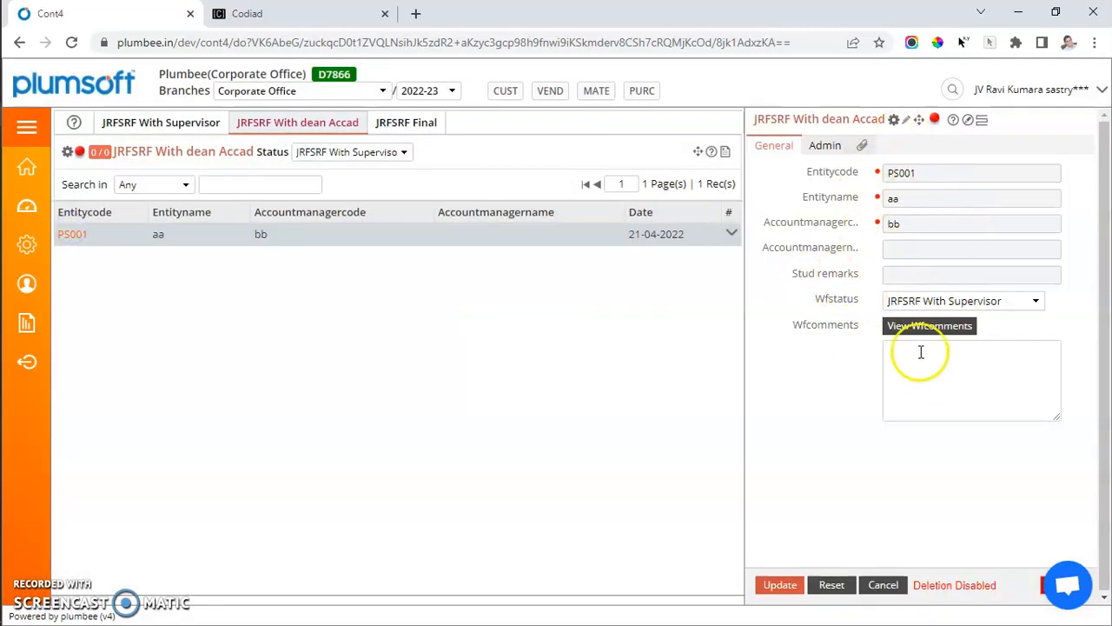
# Enter the workflow comment "sdfs df" on the open record and save the update.
pyautogui.click(933, 343)
pyautogui.write('sdfs df')
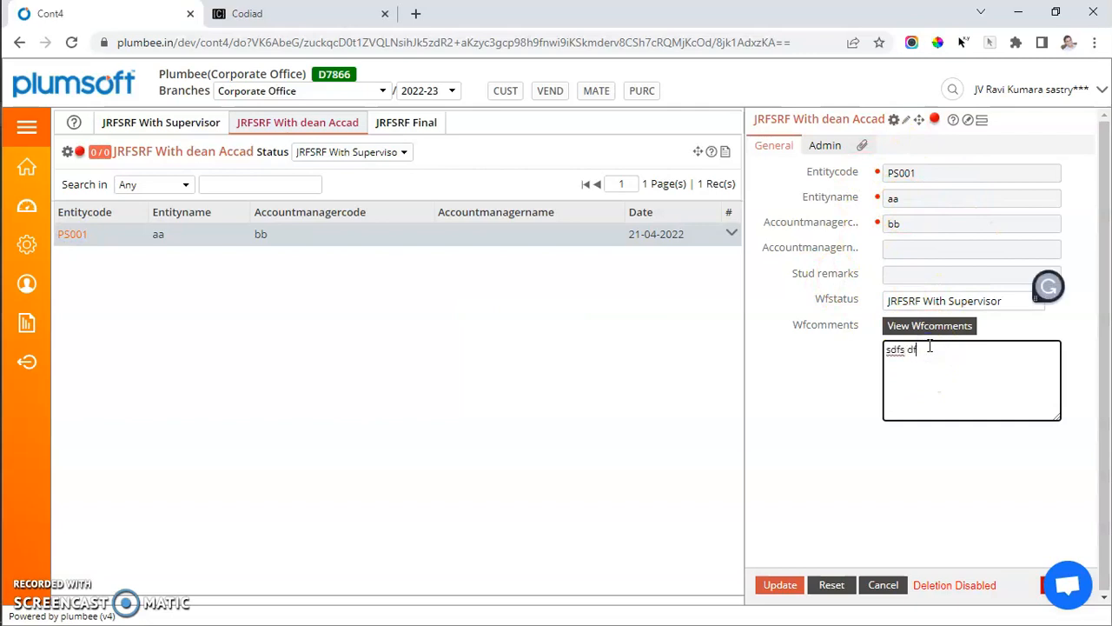
pyautogui.click(776, 593)
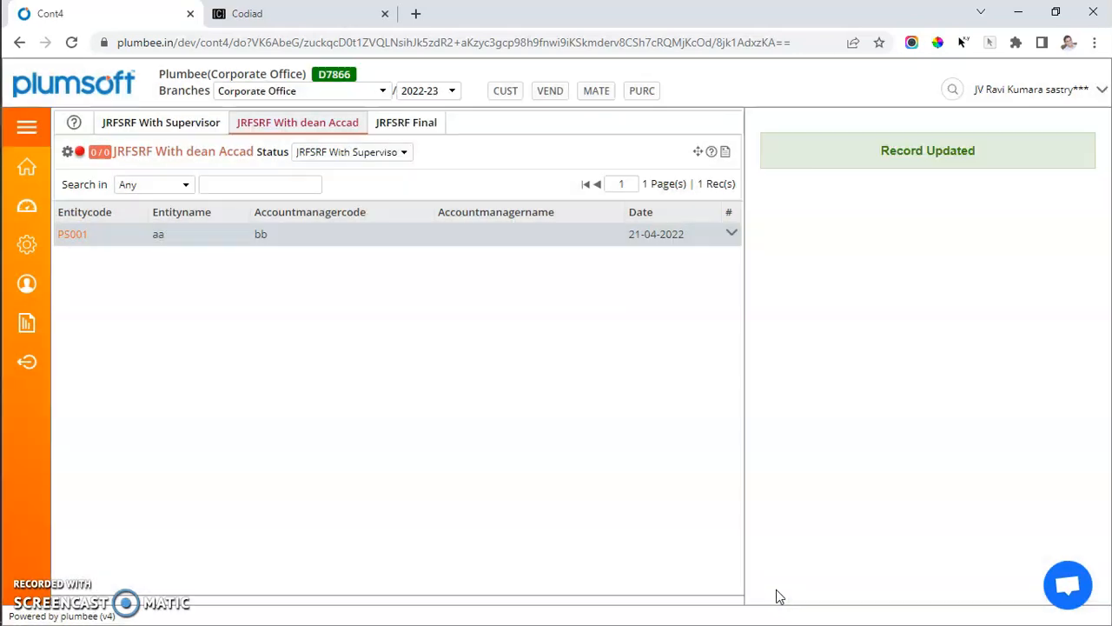